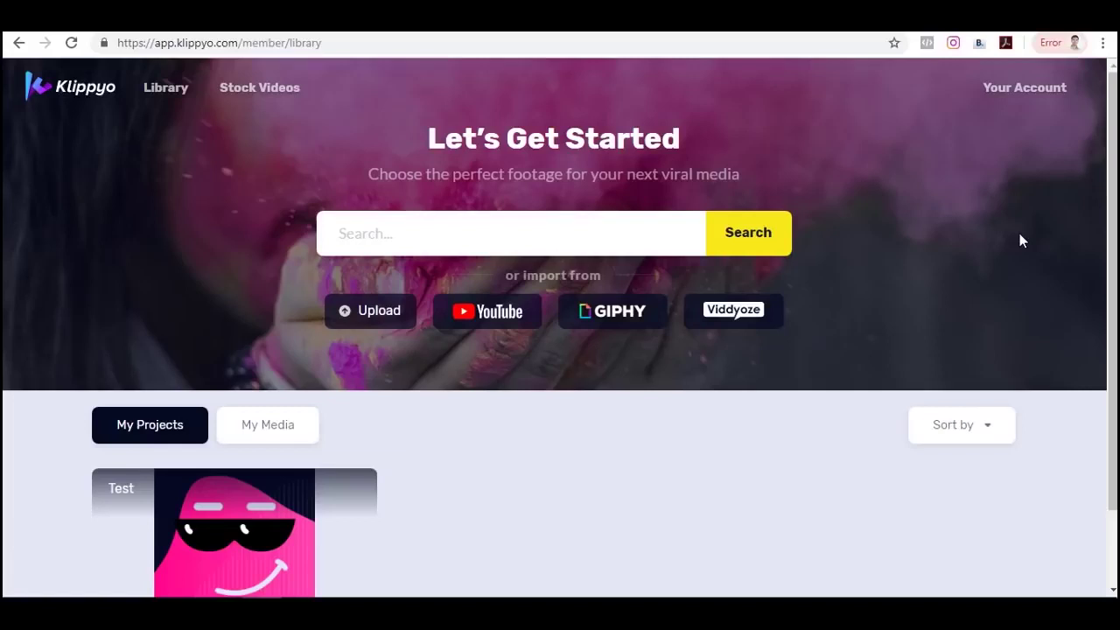
scroll(997, 306, down, 1)
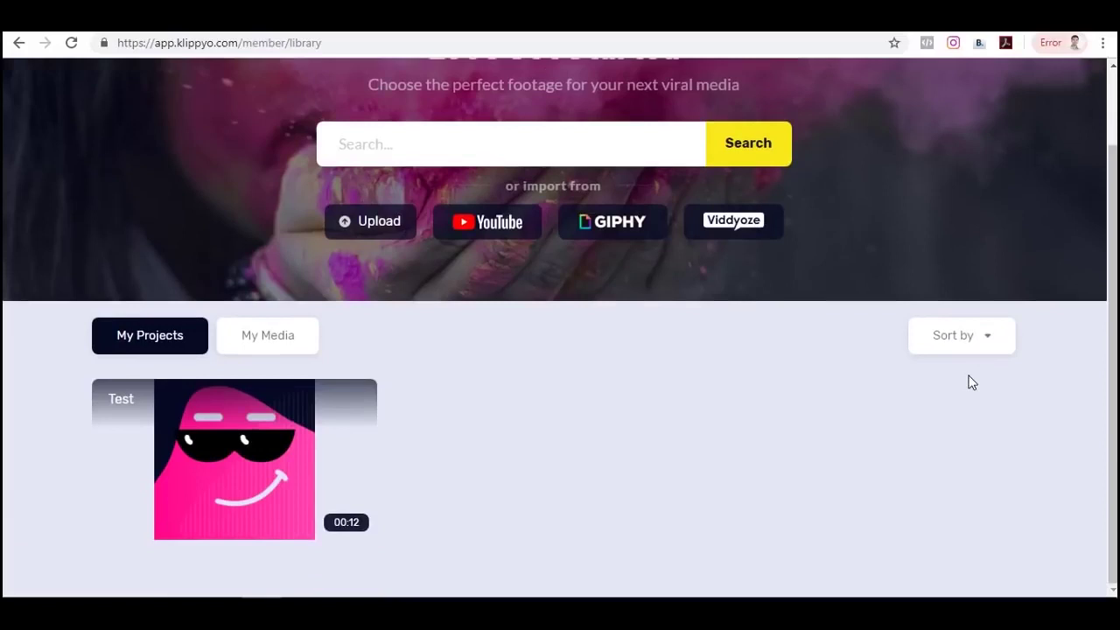
scroll(972, 383, up, 1)
scroll(970, 383, down, 1)
scroll(969, 380, up, 1)
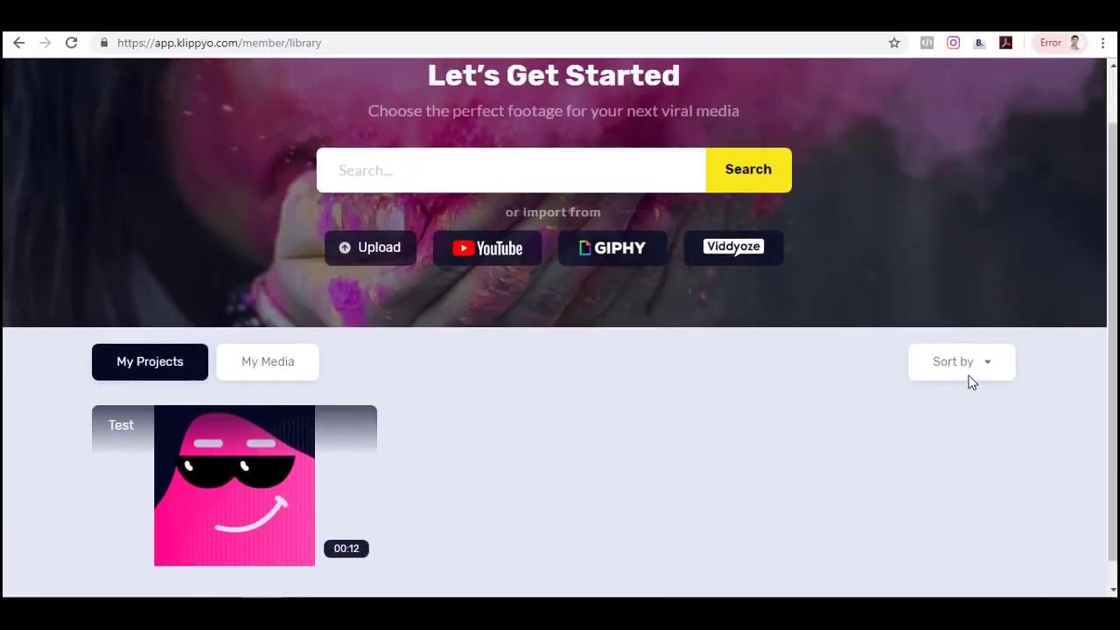
scroll(765, 370, down, 1)
mouse_move(242, 508)
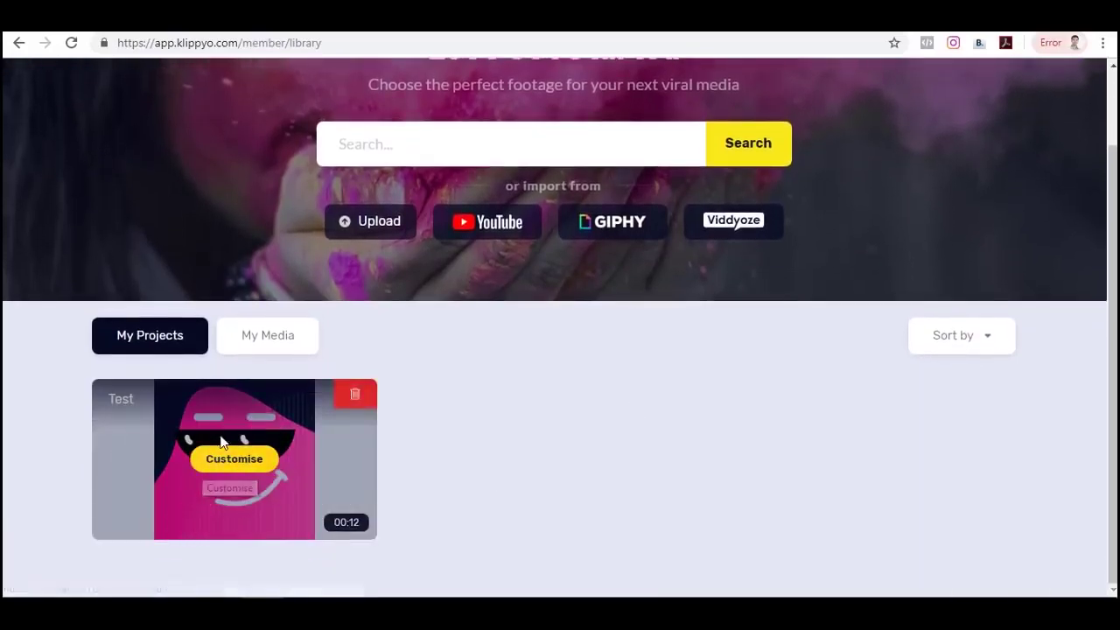
scroll(598, 429, up, 1)
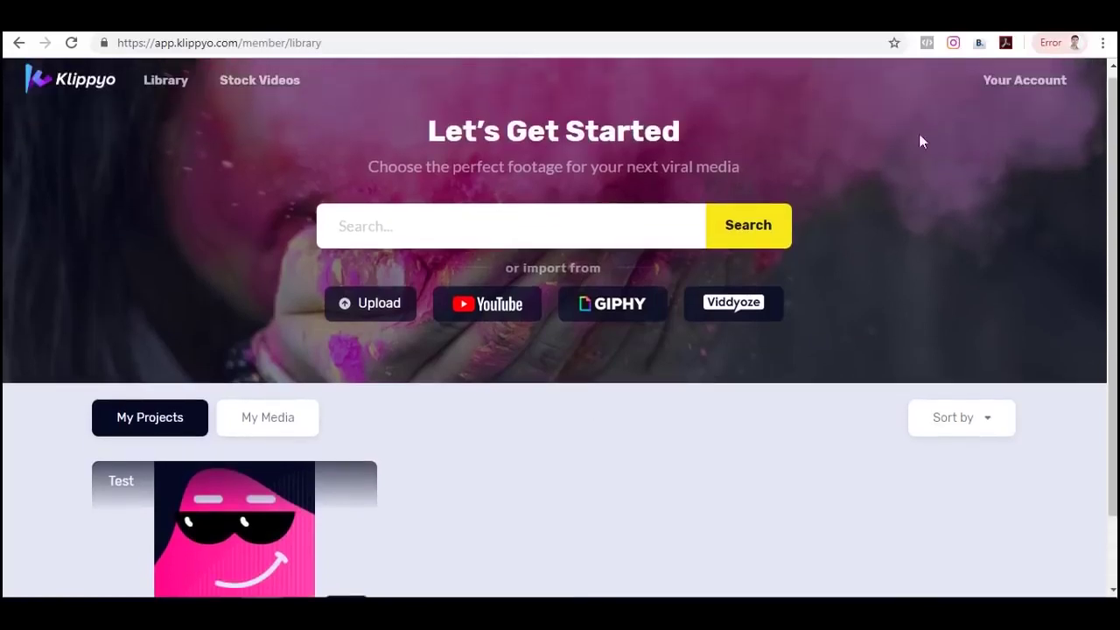
scroll(974, 218, down, 1)
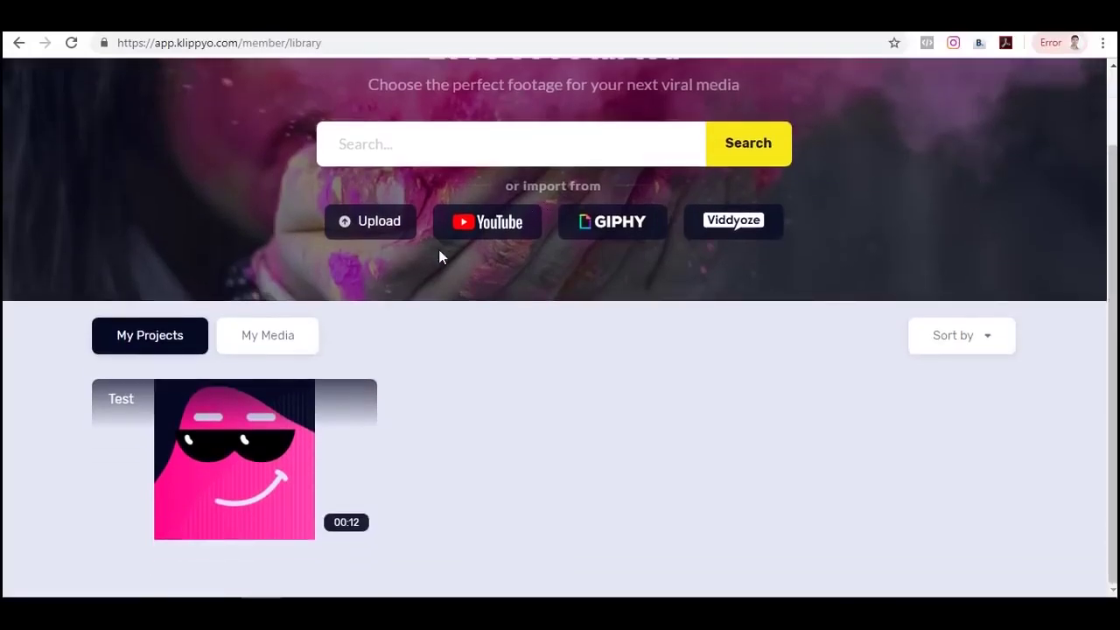
scroll(923, 215, up, 1)
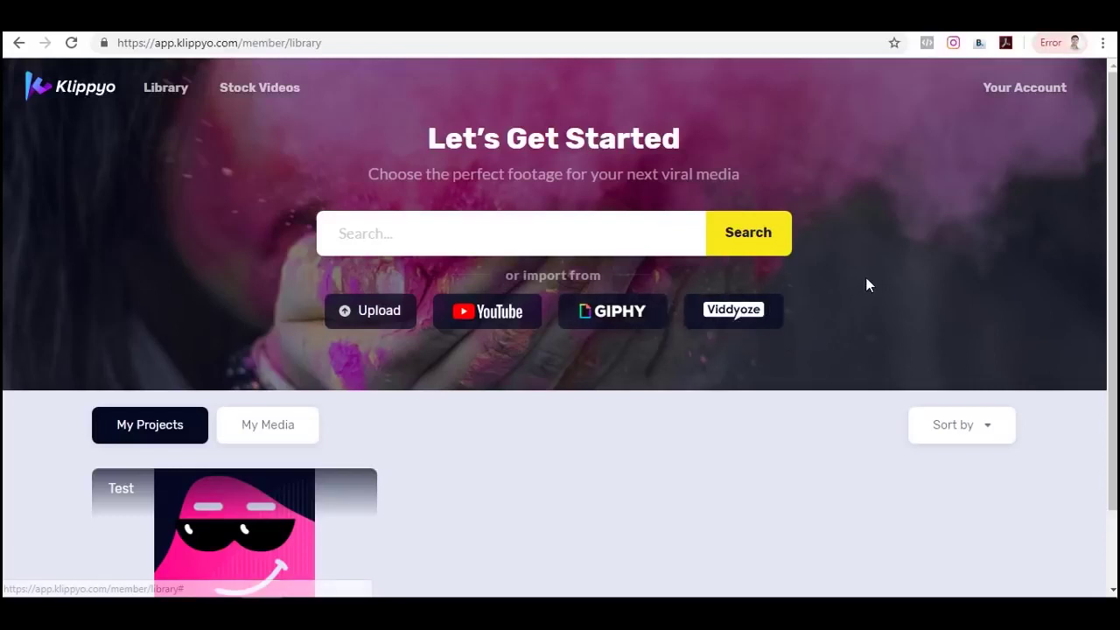
scroll(867, 285, down, 1)
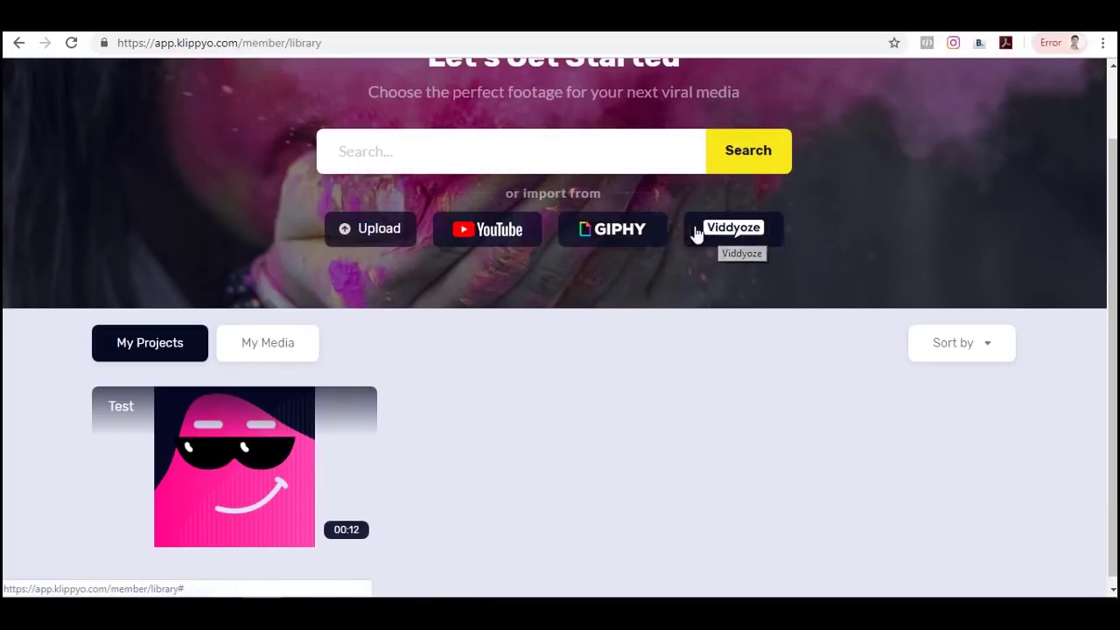
scroll(690, 320, up, 1)
scroll(689, 320, down, 1)
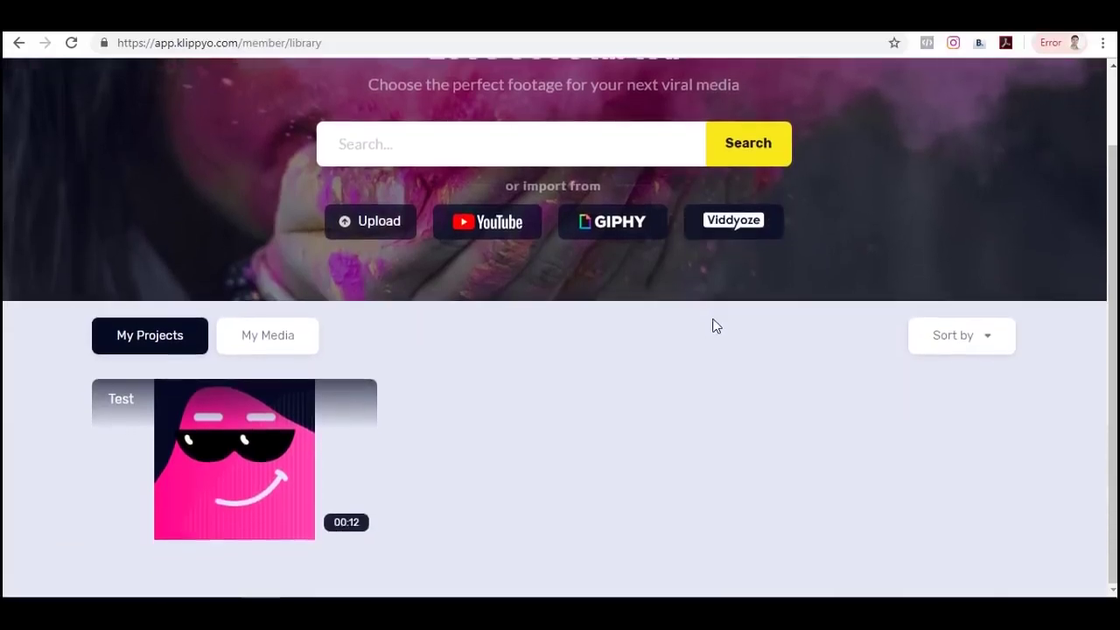
scroll(716, 326, up, 1)
click(743, 320)
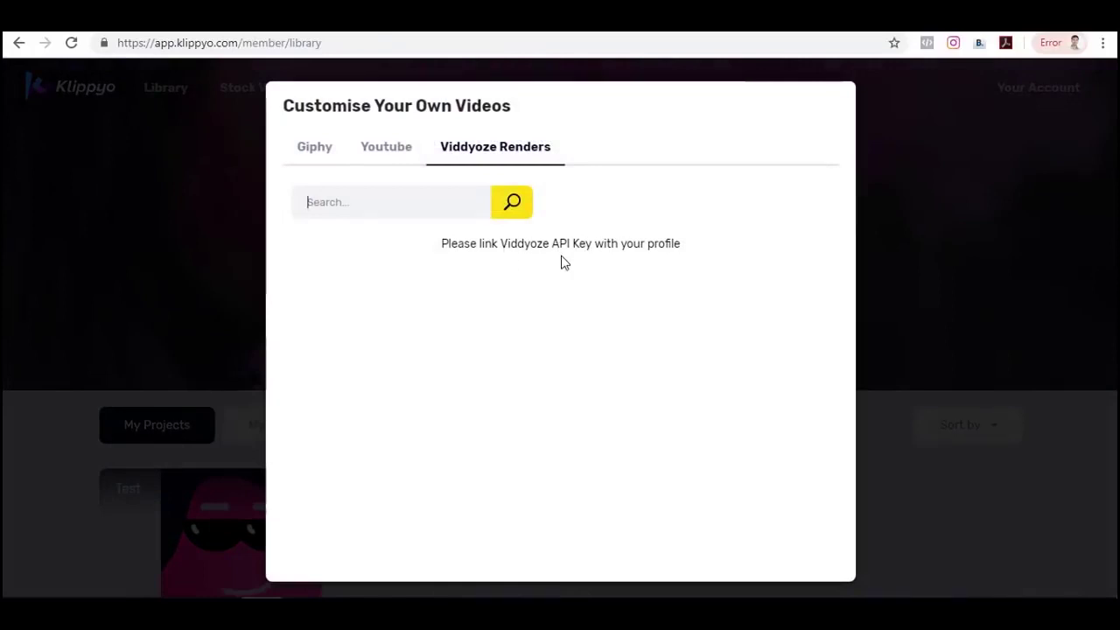
click(897, 457)
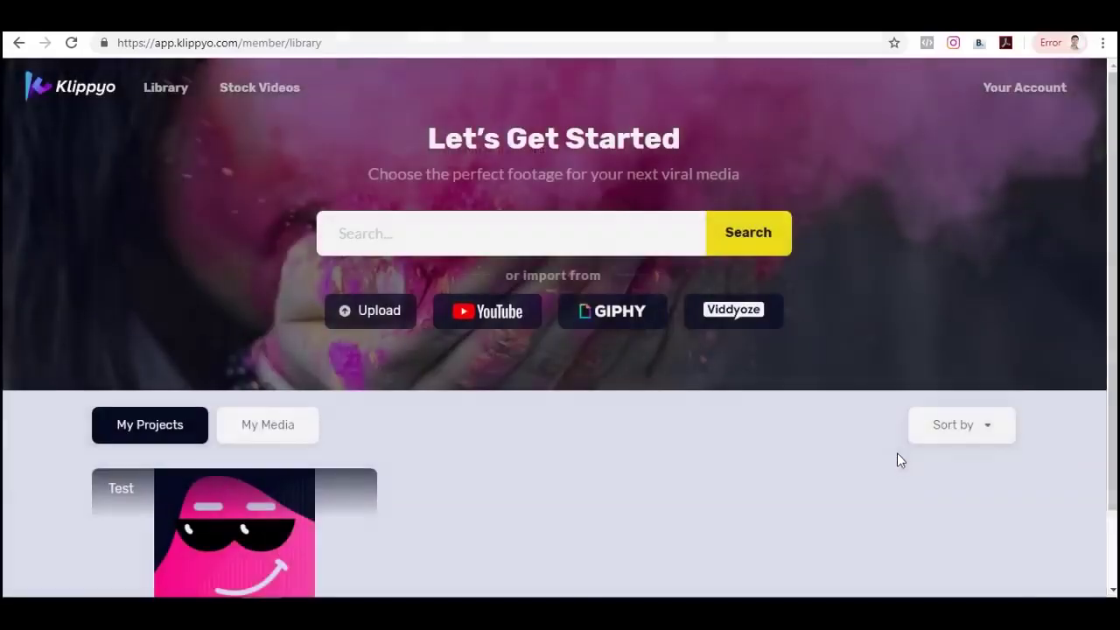
scroll(838, 337, down, 1)
scroll(842, 338, up, 1)
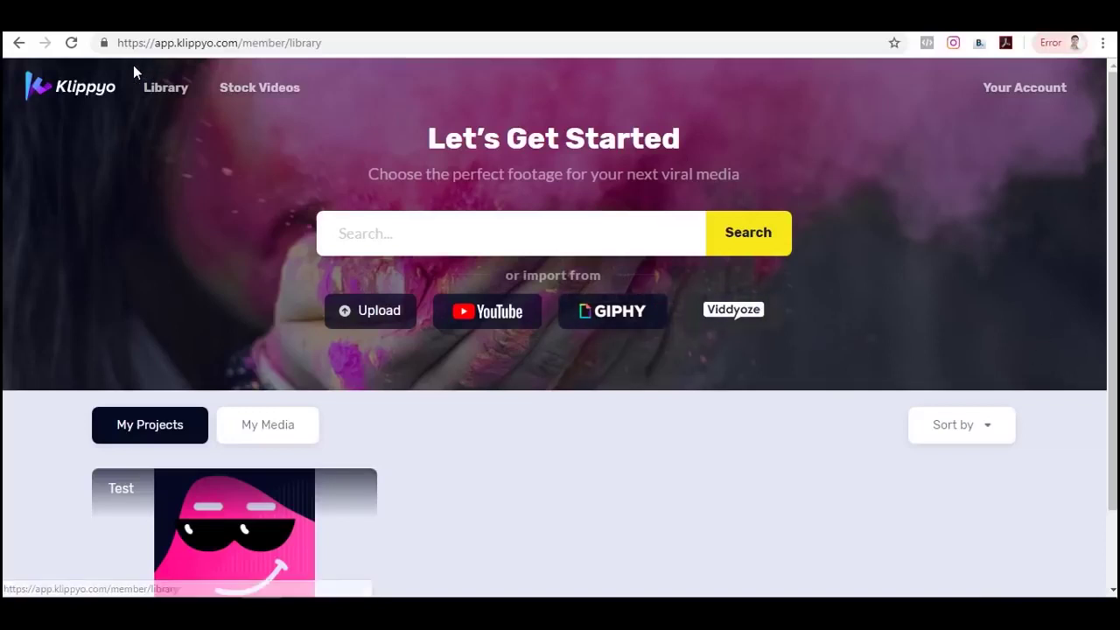
scroll(971, 311, down, 1)
scroll(971, 312, up, 1)
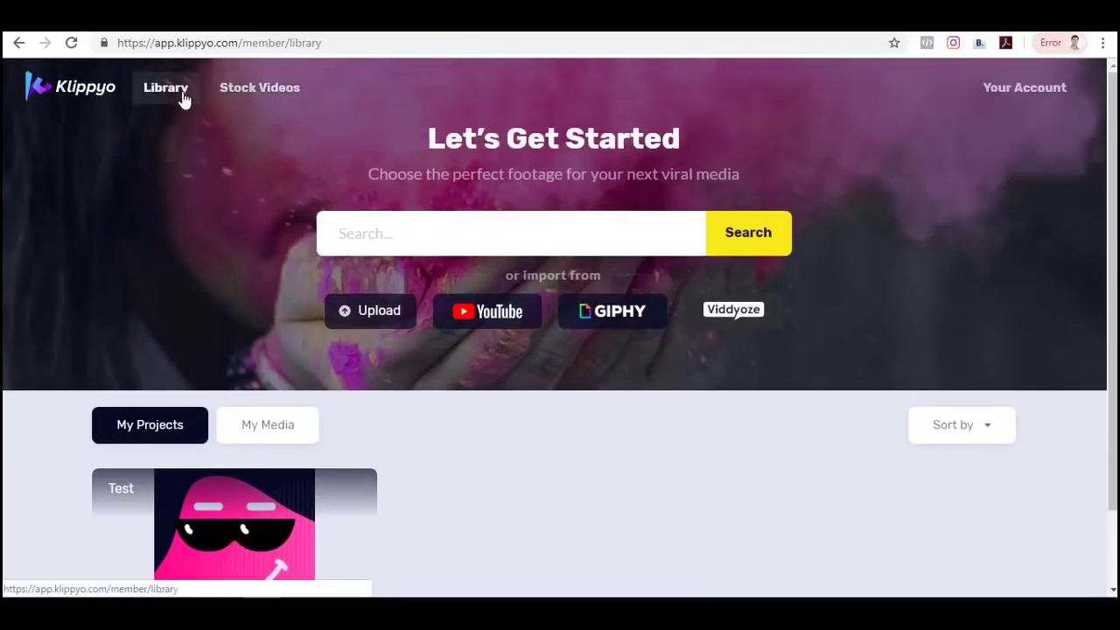
Open Klippyo's Stock Videos page and follow its link to the Shutterstock homepage.
click(263, 92)
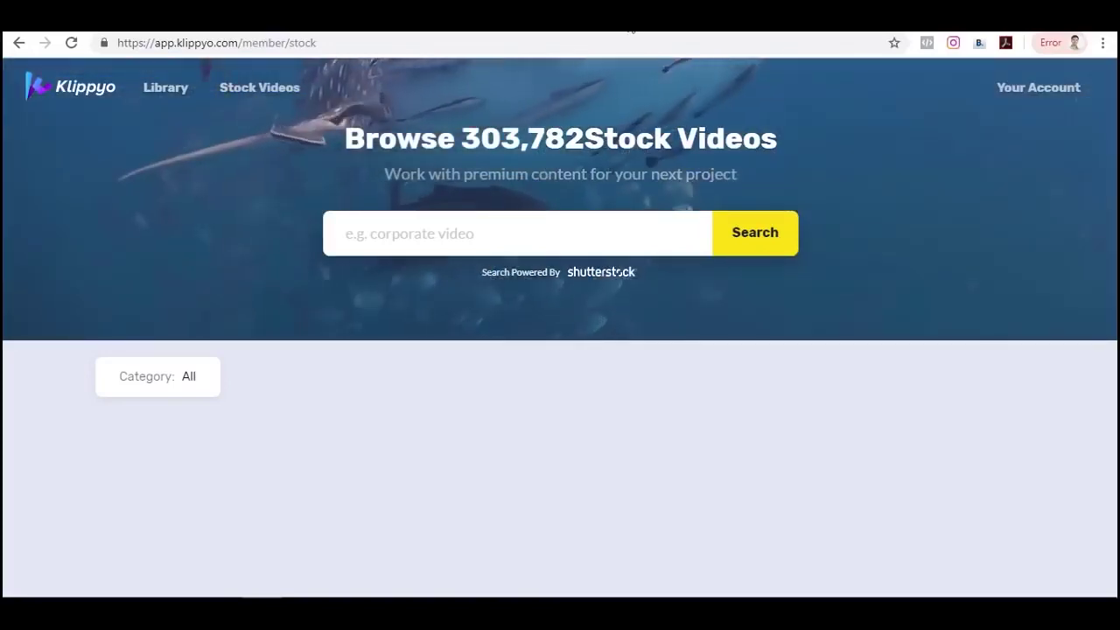
click(619, 273)
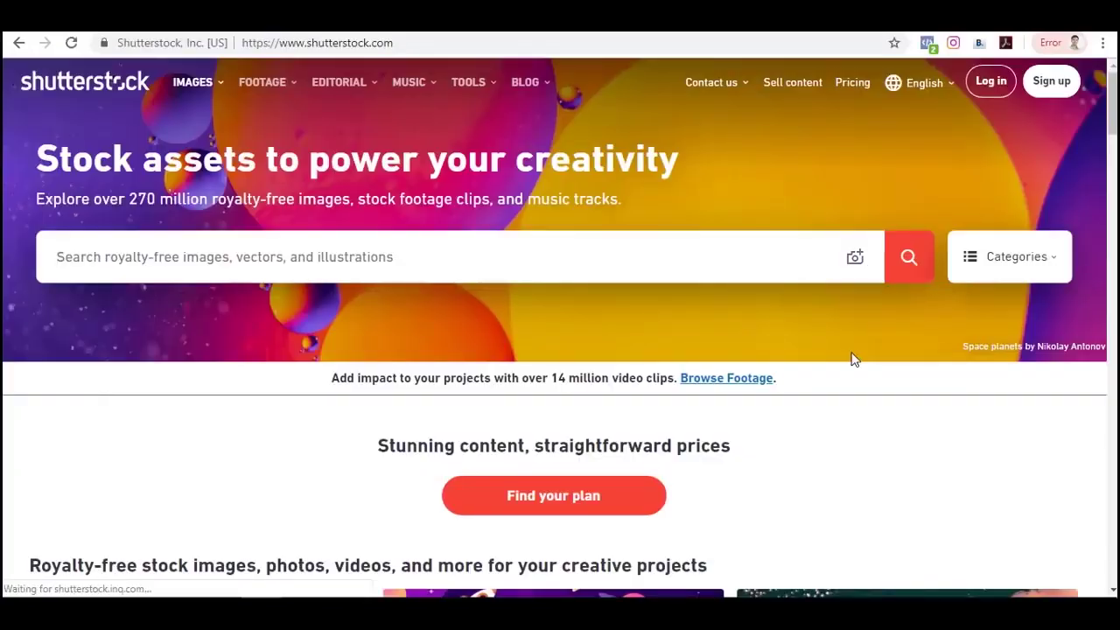
Look over the Shutterstock homepage and review its image pricing plans.
scroll(851, 355, down, 5)
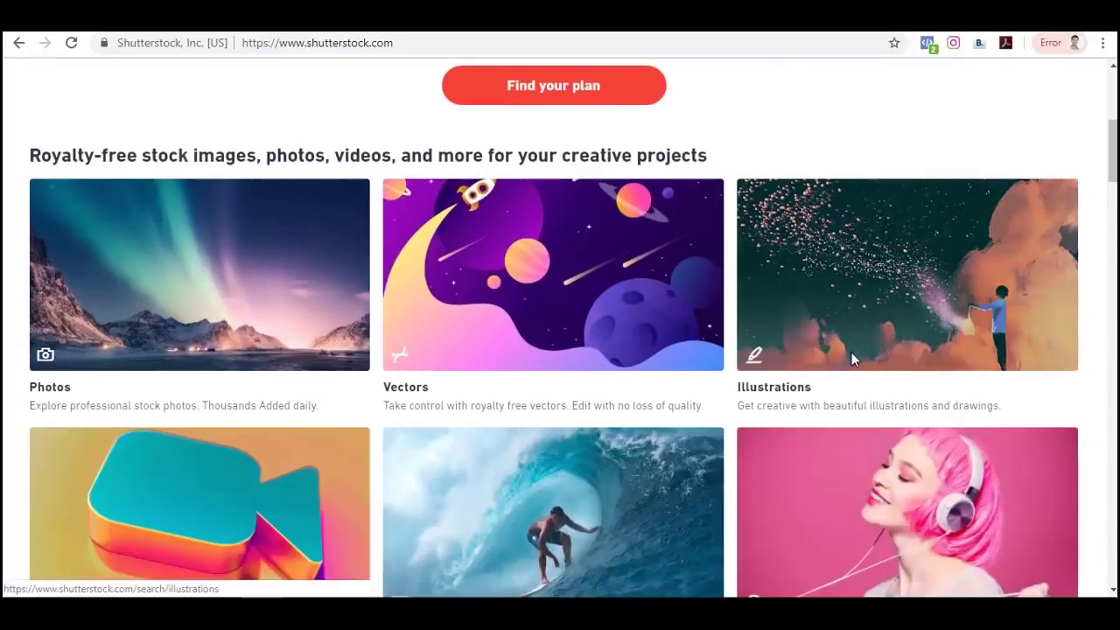
scroll(851, 352, down, 5)
scroll(852, 357, up, 1)
scroll(854, 360, up, 8)
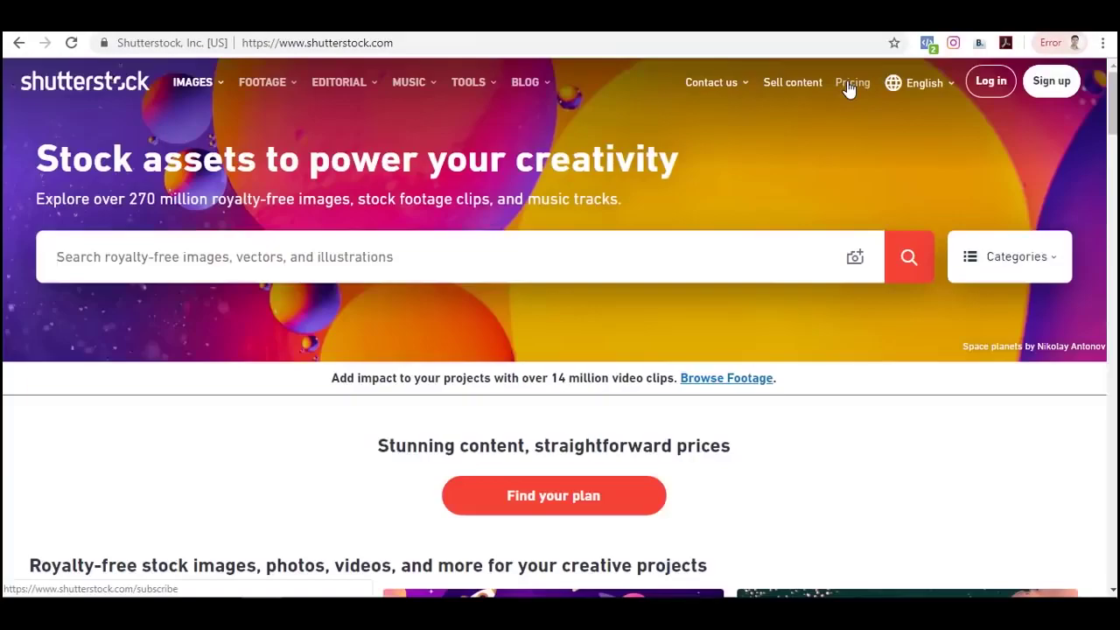
click(849, 85)
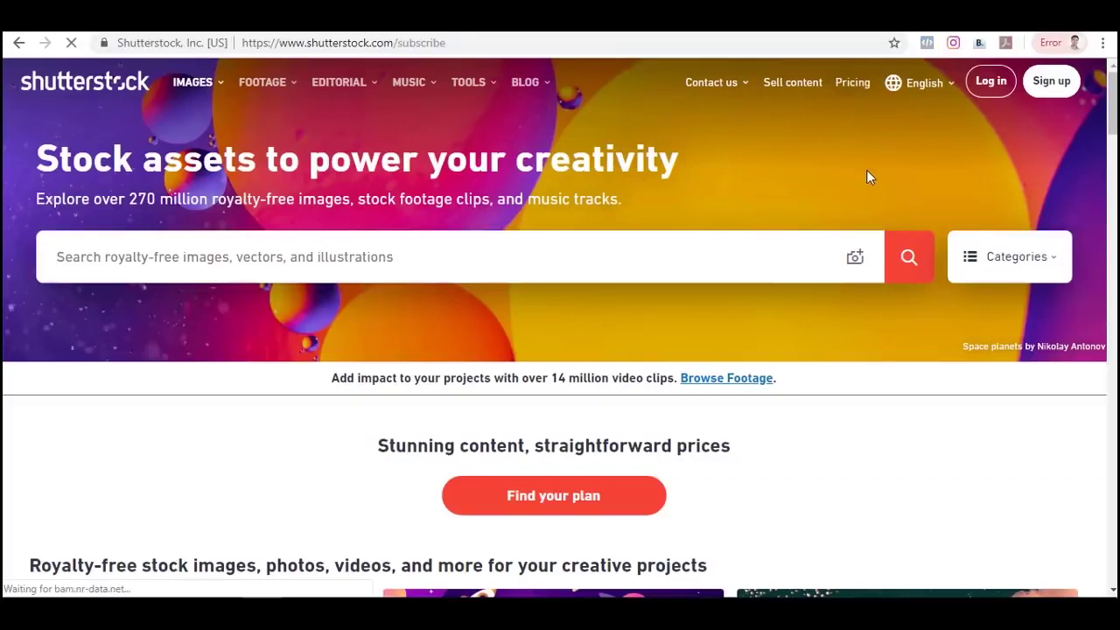
scroll(847, 173, down, 2)
scroll(847, 173, up, 1)
scroll(848, 172, down, 1)
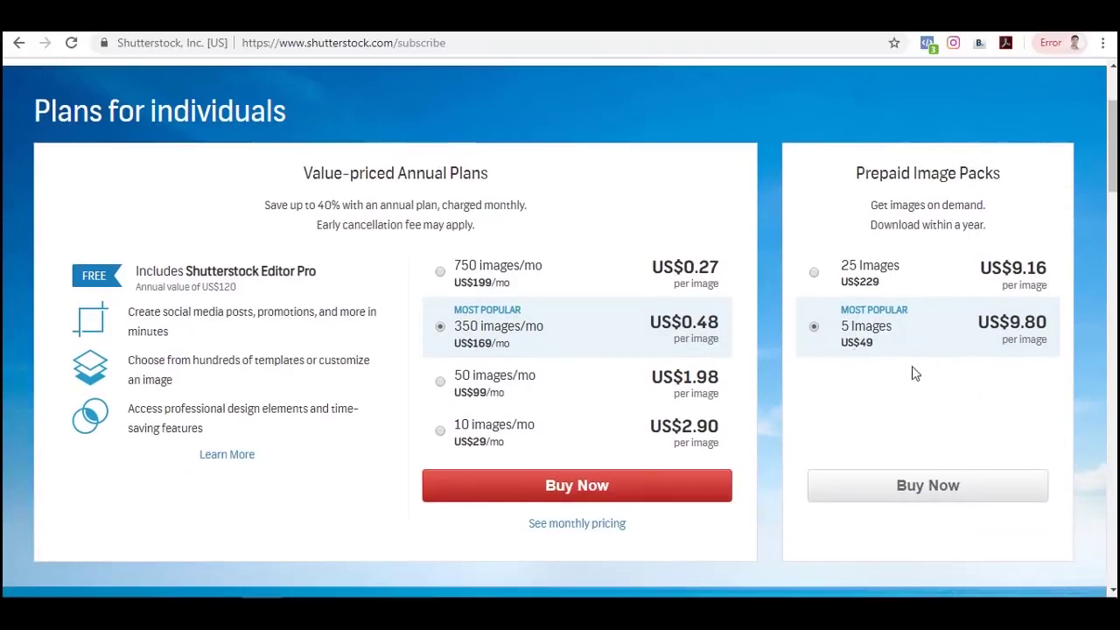
scroll(912, 375, up, 5)
From Footage home, view HD clip-pack prices: 5 clips US$359, 10 US$669, 25 US$1,579.
key(alt+Left)
click(276, 130)
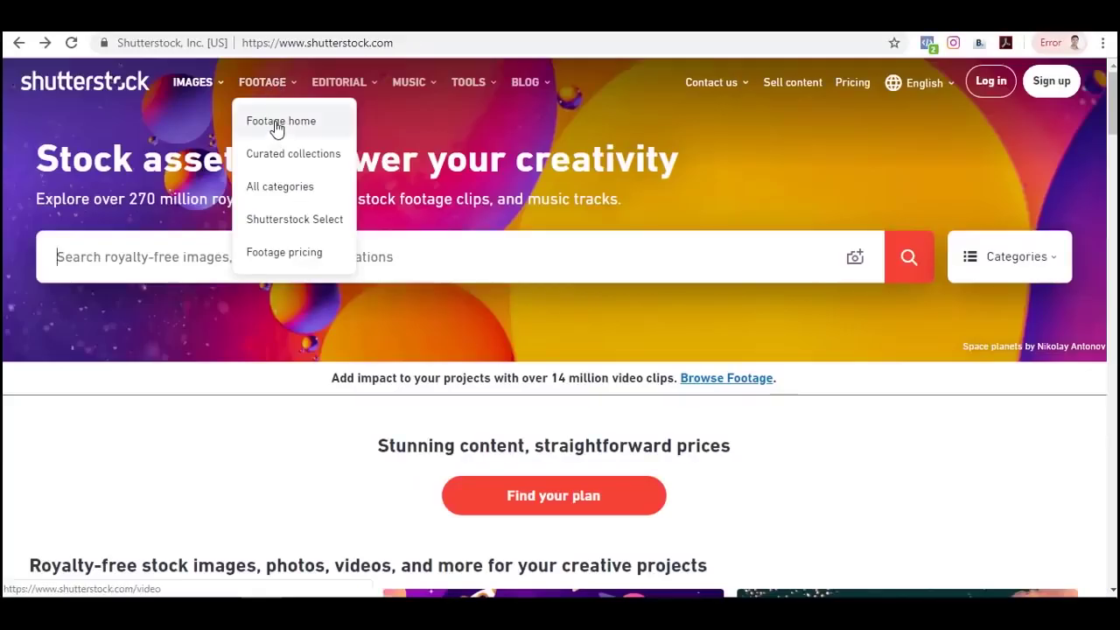
scroll(805, 181, down, 3)
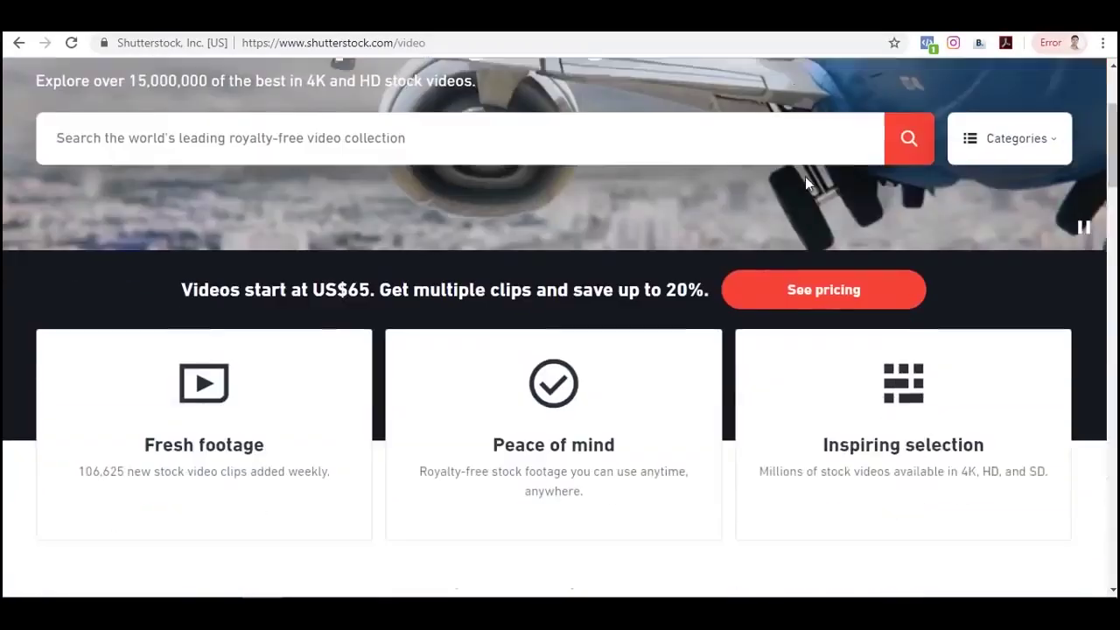
click(823, 289)
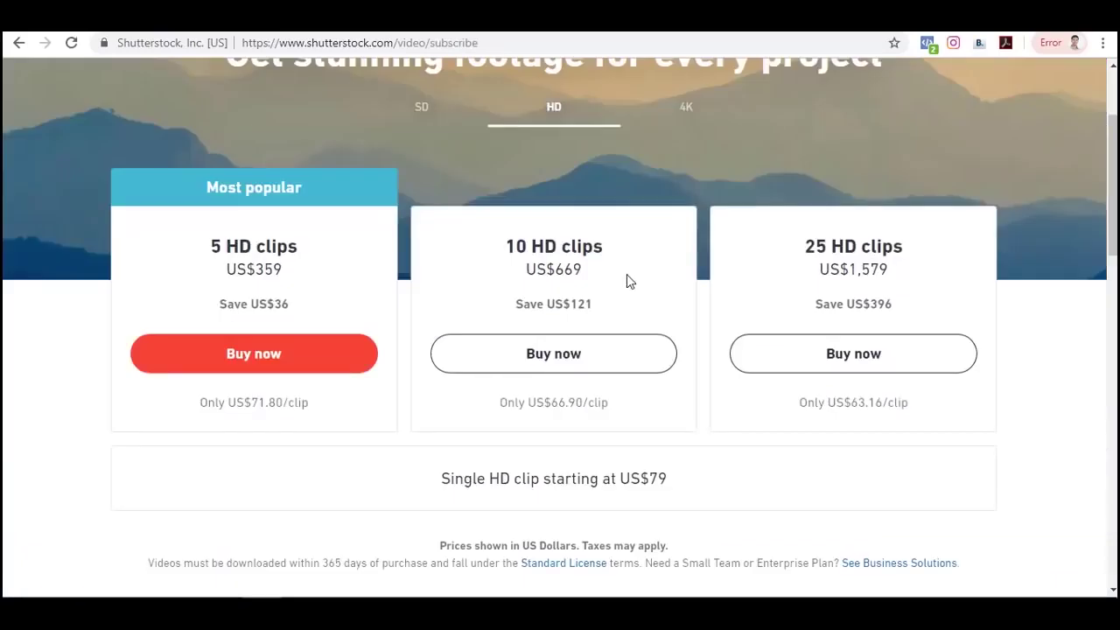
scroll(629, 275, up, 1)
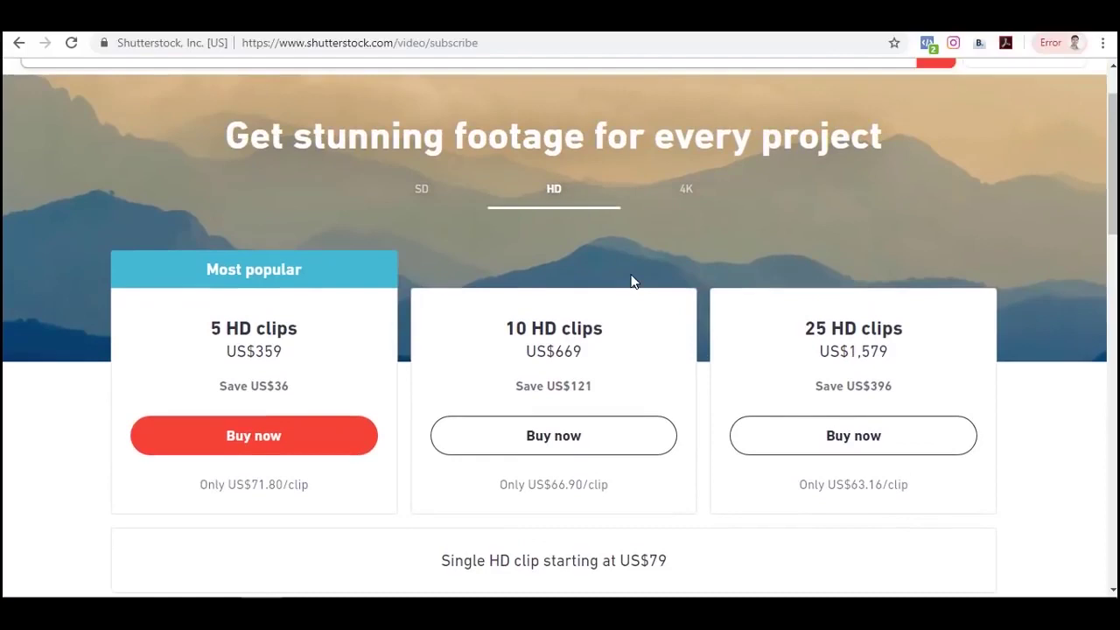
scroll(632, 280, up, 1)
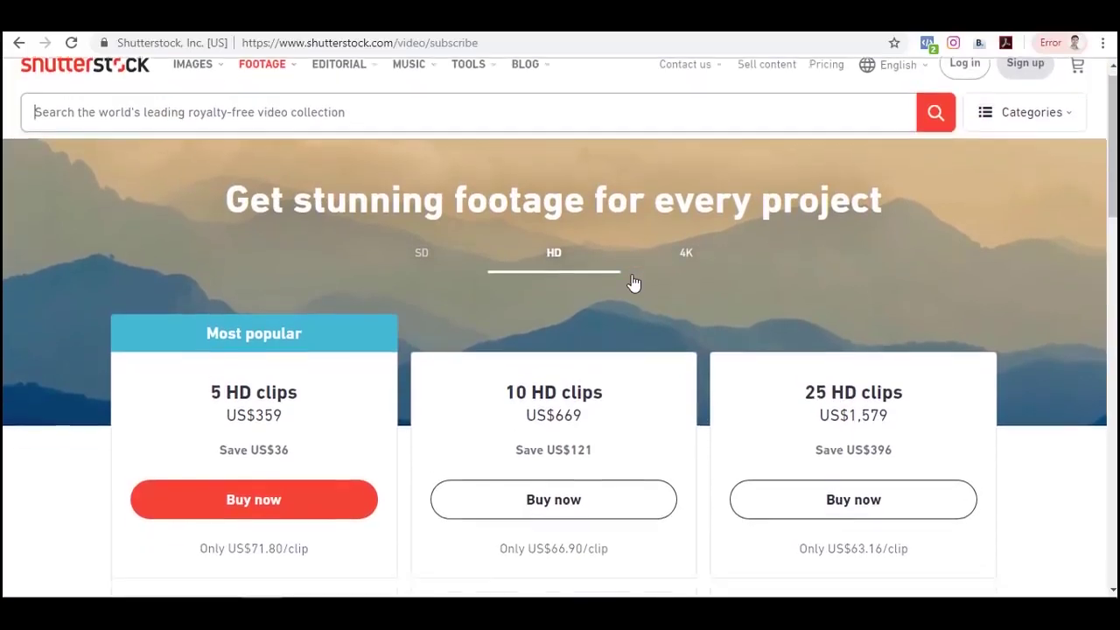
scroll(637, 276, down, 5)
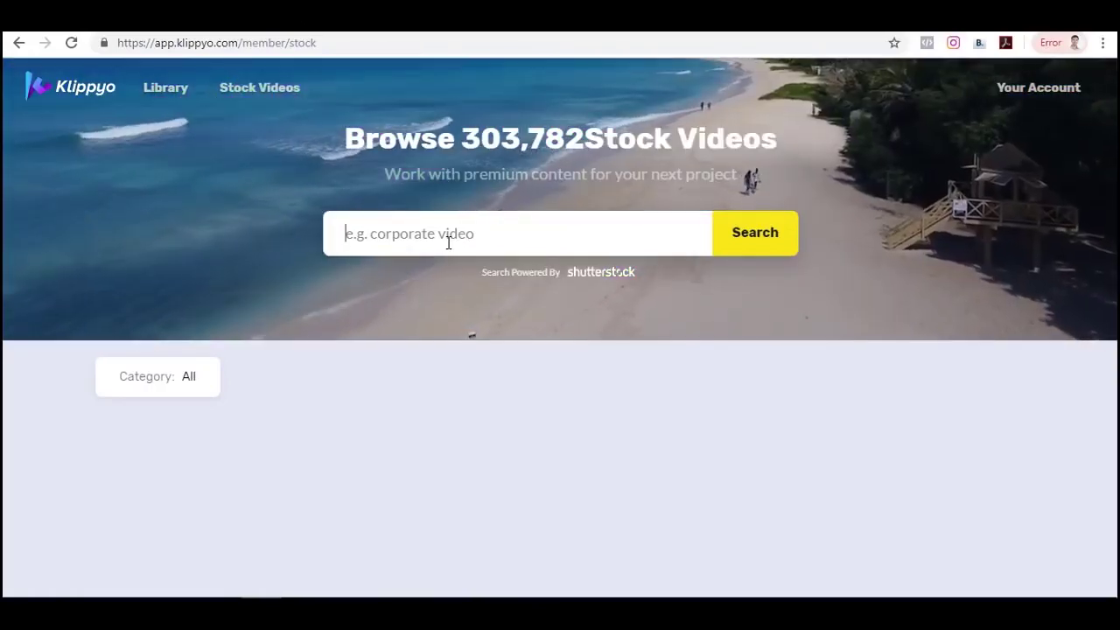
Enter 'people' in Klippyo's Stock Videos search box.
click(448, 243)
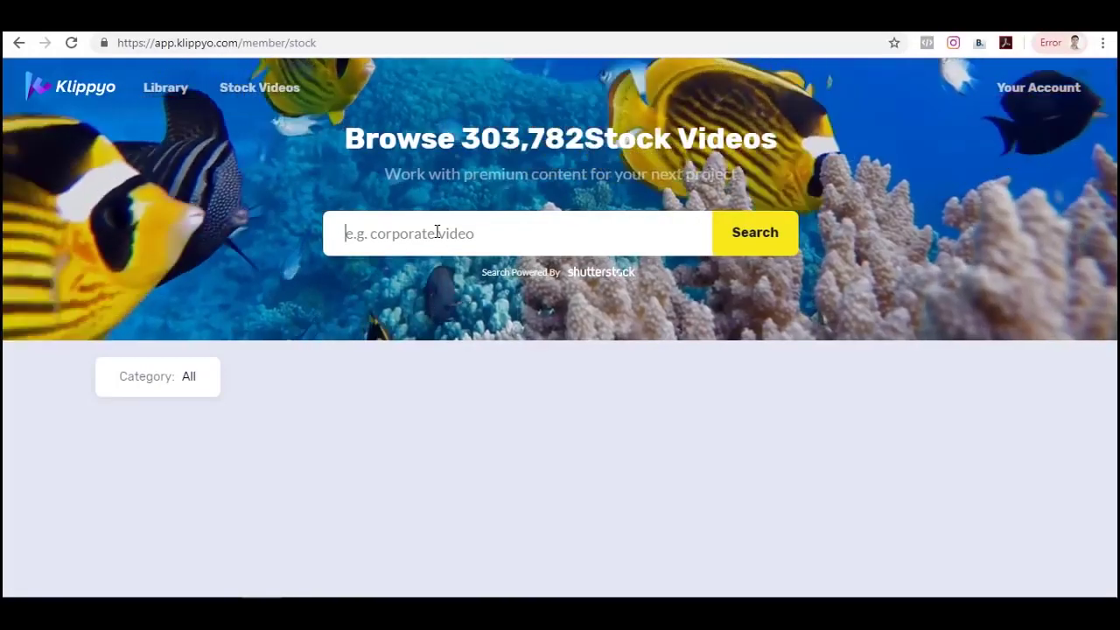
click(436, 232)
text(people)
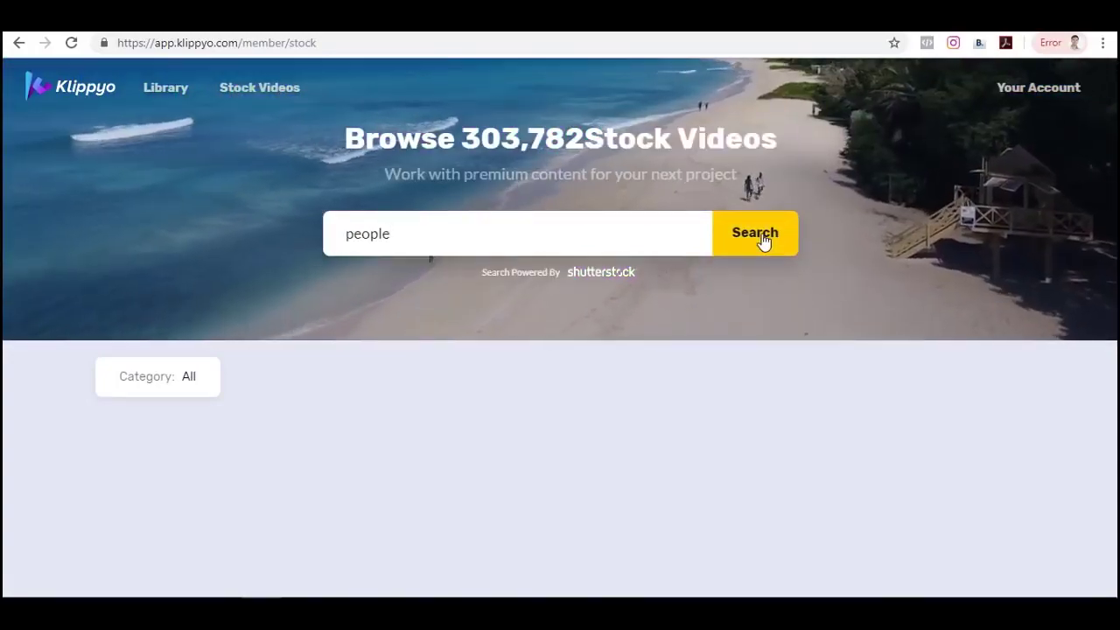
Run the 'people' stock video search and scroll through the results.
click(762, 242)
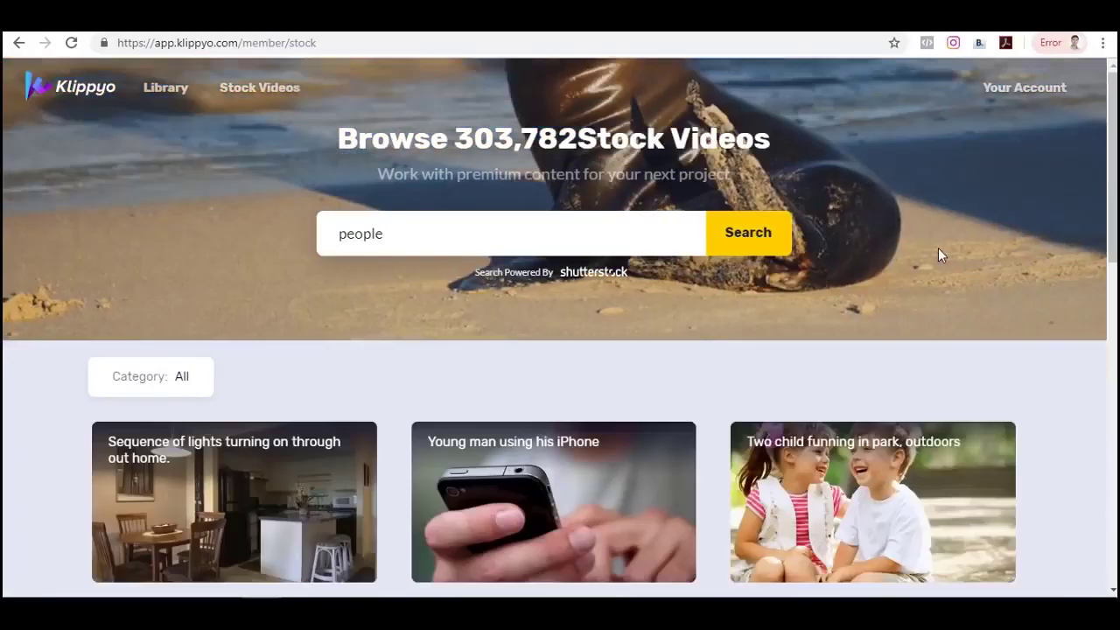
scroll(938, 248, down, 8)
scroll(938, 244, down, 6)
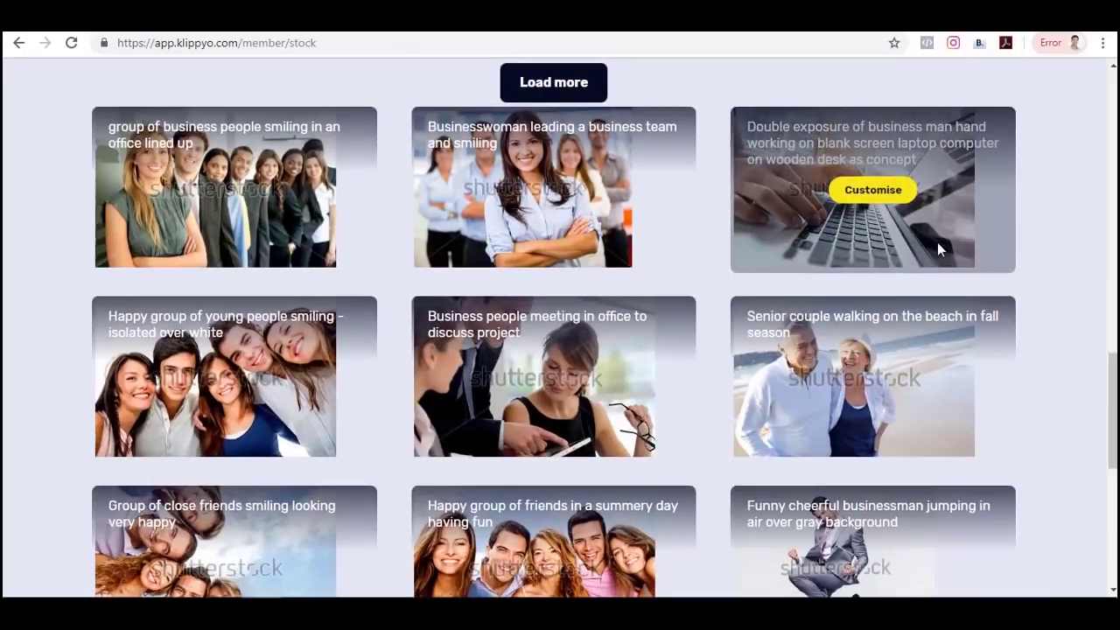
scroll(932, 245, down, 6)
scroll(926, 247, up, 9)
scroll(924, 240, up, 6)
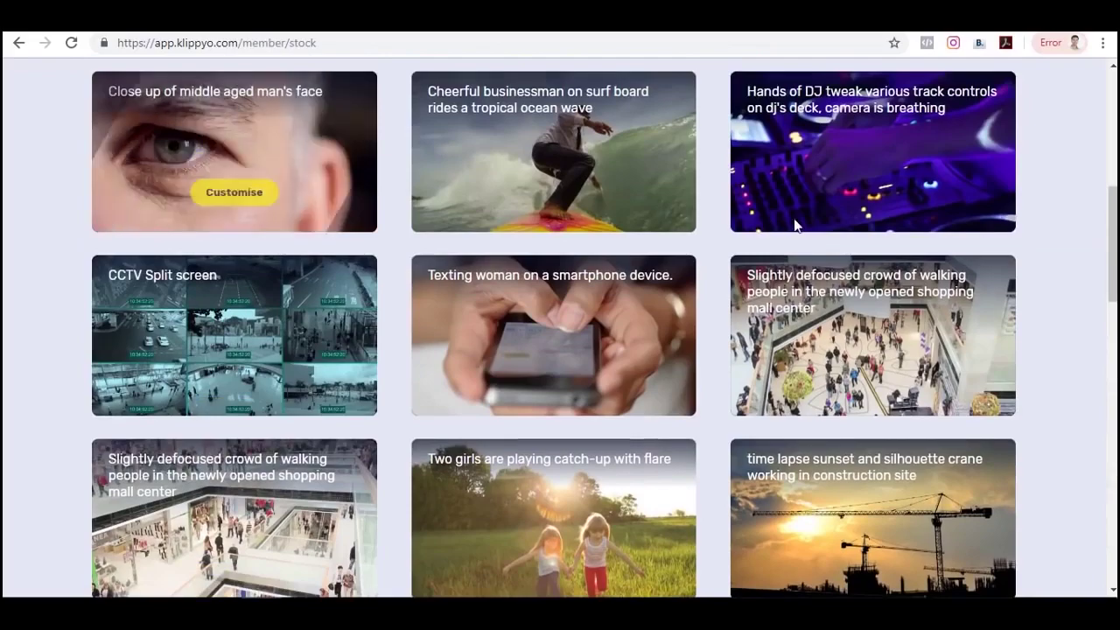
scroll(685, 269, down, 6)
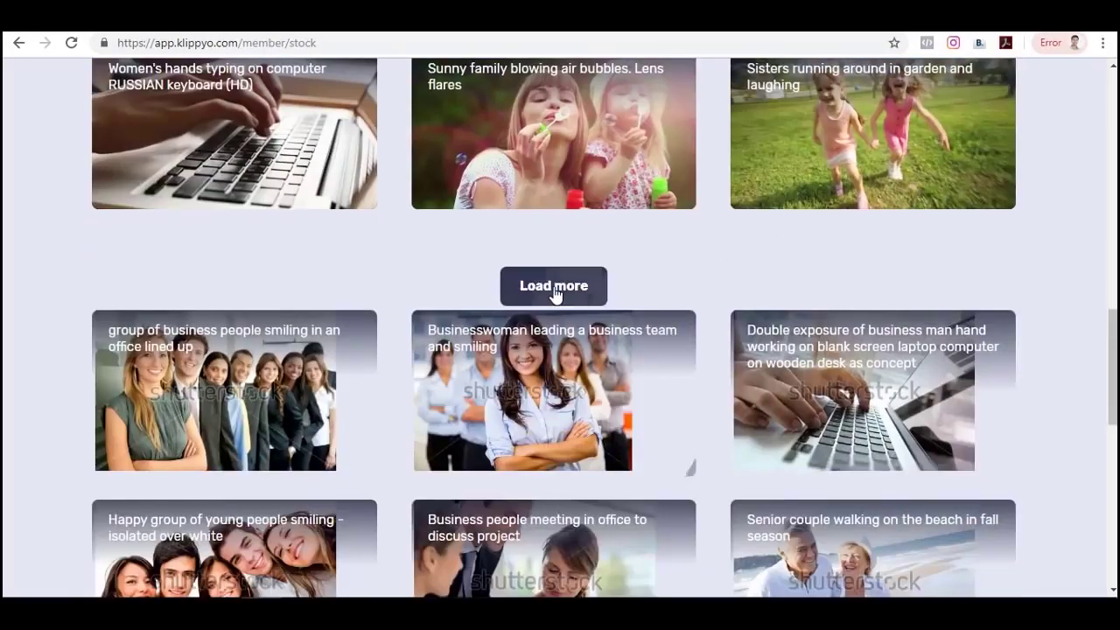
Load more stock videos and scroll to the 'Women's hands typing on computer' card.
click(525, 291)
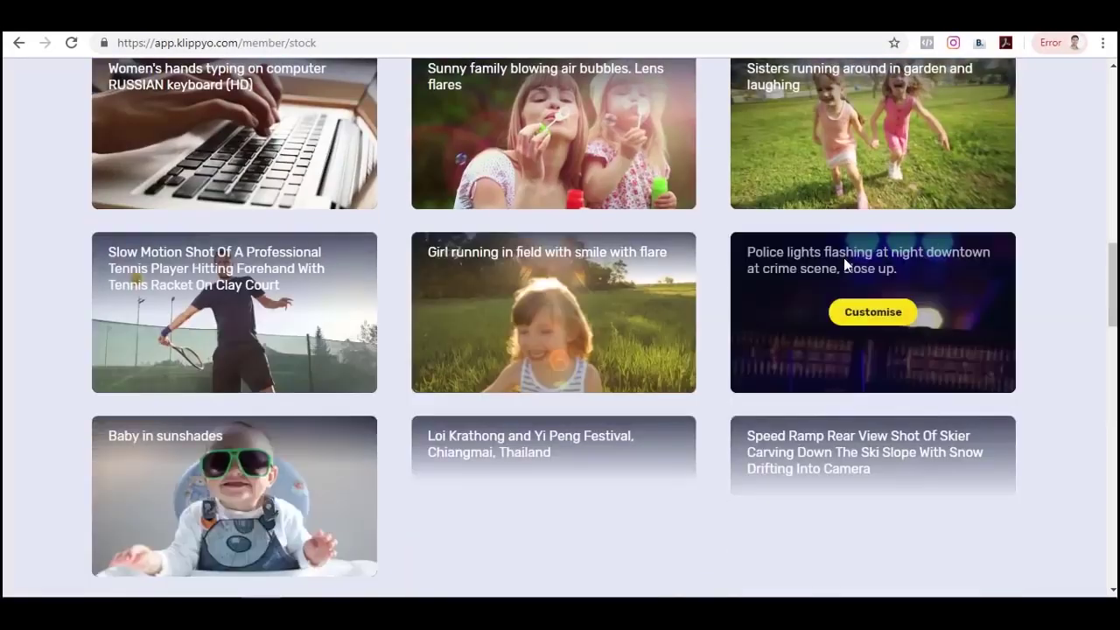
scroll(843, 262, down, 4)
scroll(844, 263, down, 14)
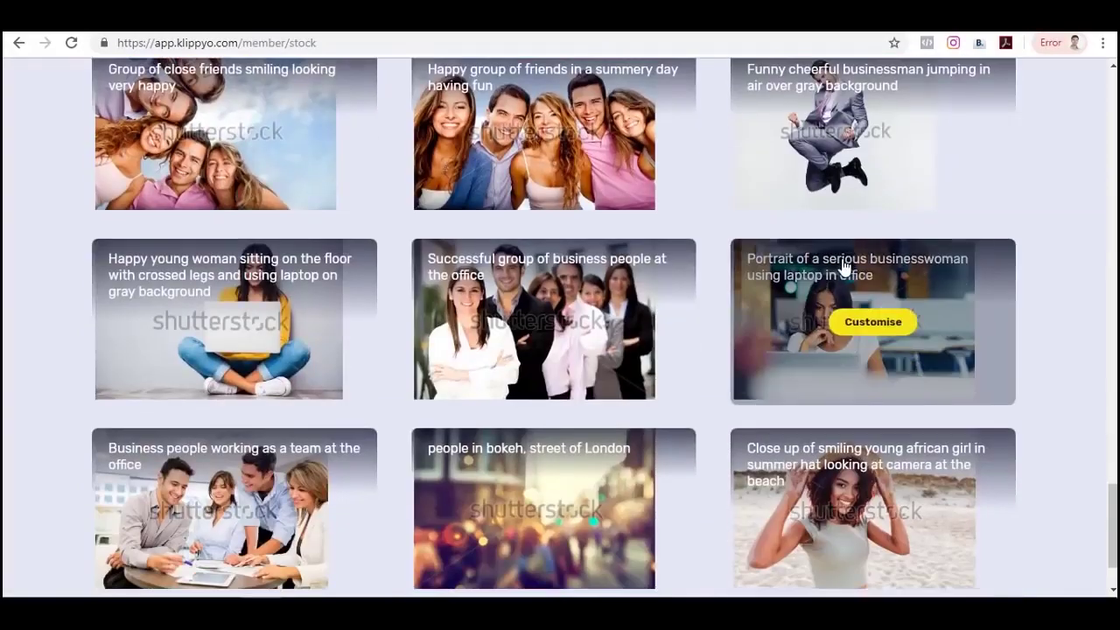
scroll(842, 262, up, 9)
scroll(842, 263, down, 5)
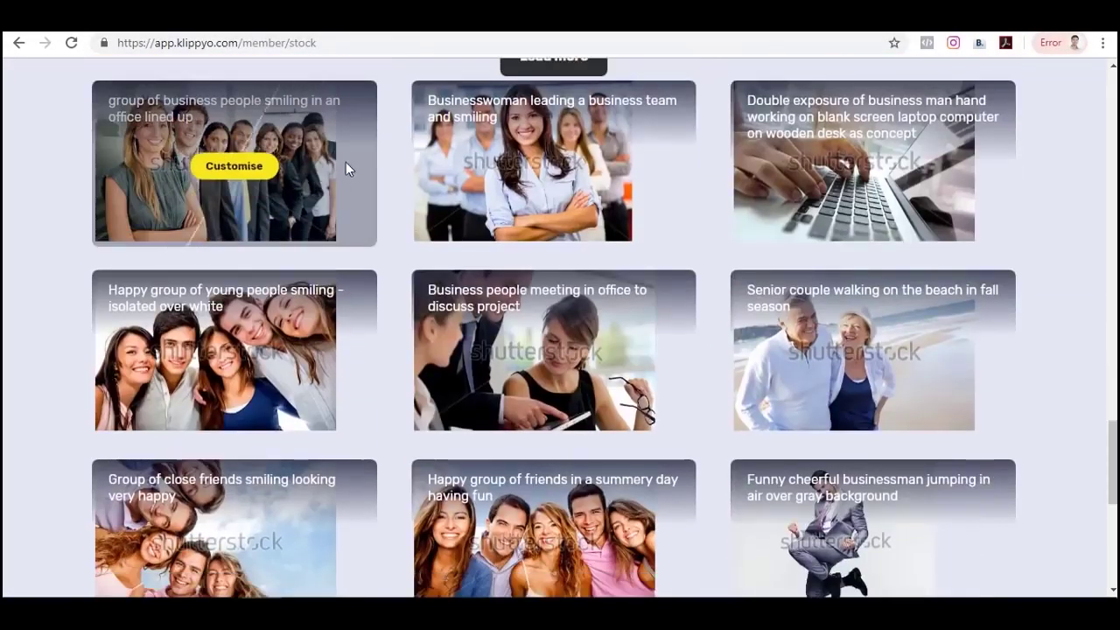
scroll(719, 241, down, 4)
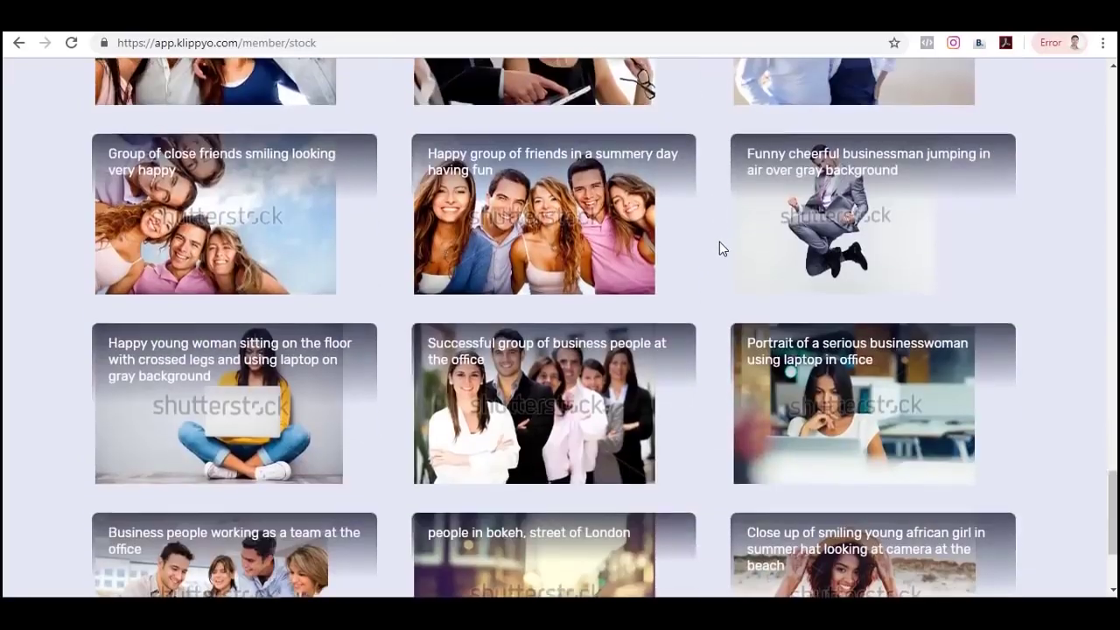
scroll(719, 244, down, 2)
scroll(719, 243, up, 1)
scroll(721, 246, down, 10)
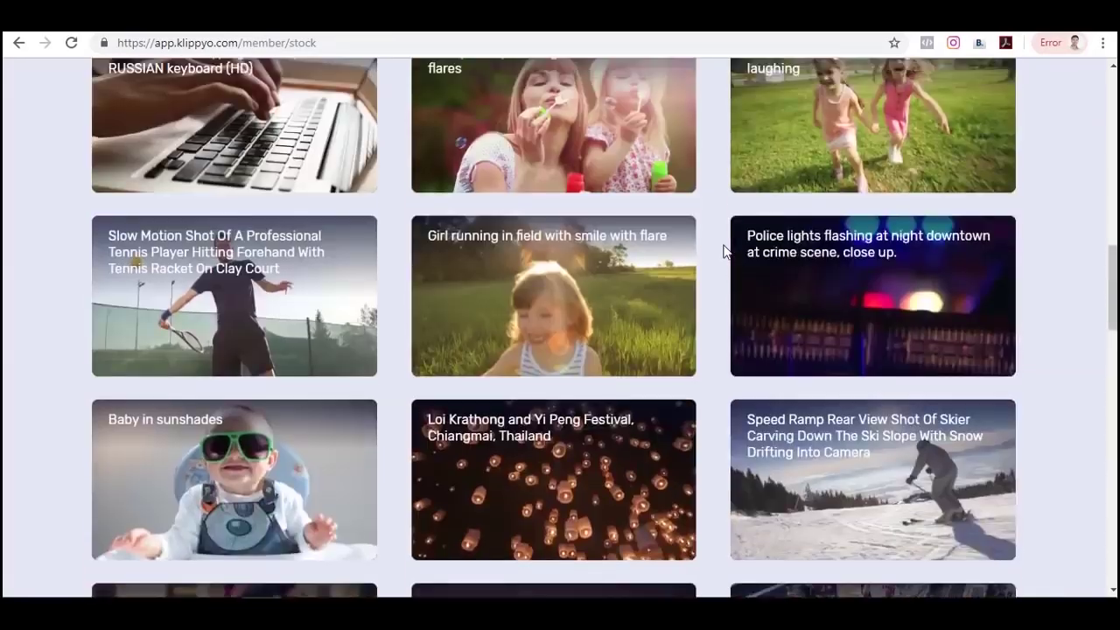
scroll(723, 251, up, 4)
scroll(718, 251, up, 4)
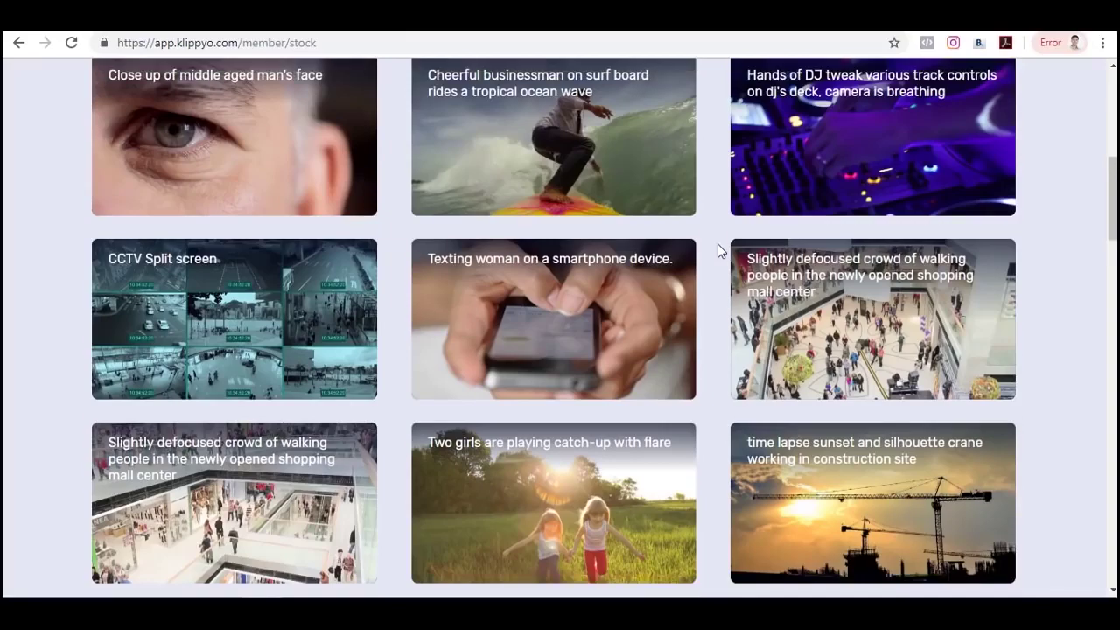
scroll(713, 244, down, 3)
scroll(711, 244, down, 3)
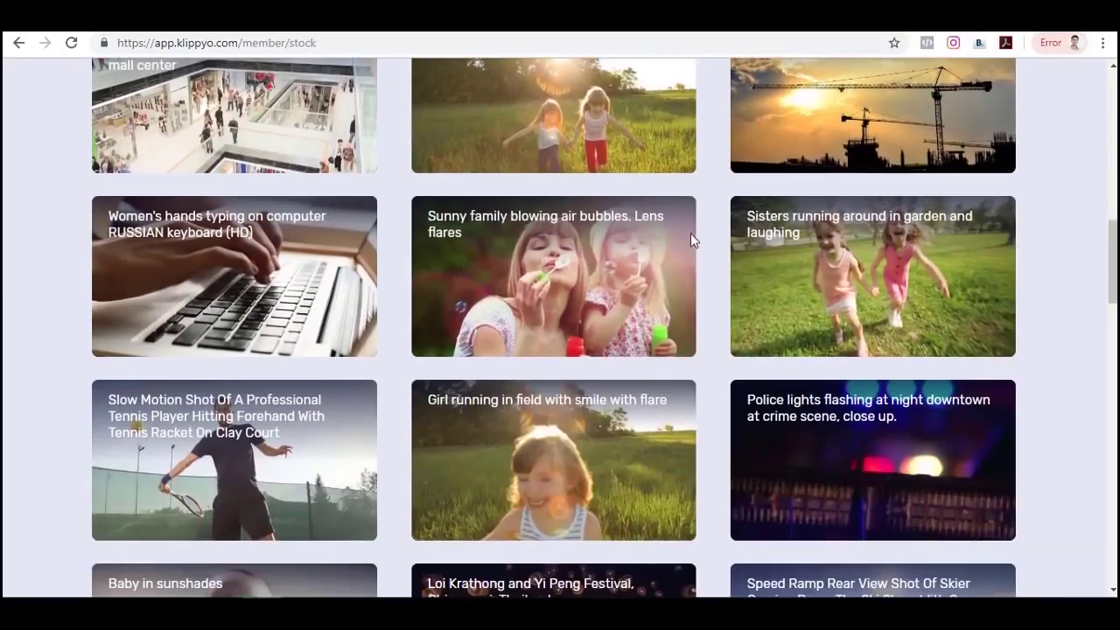
mouse_move(258, 291)
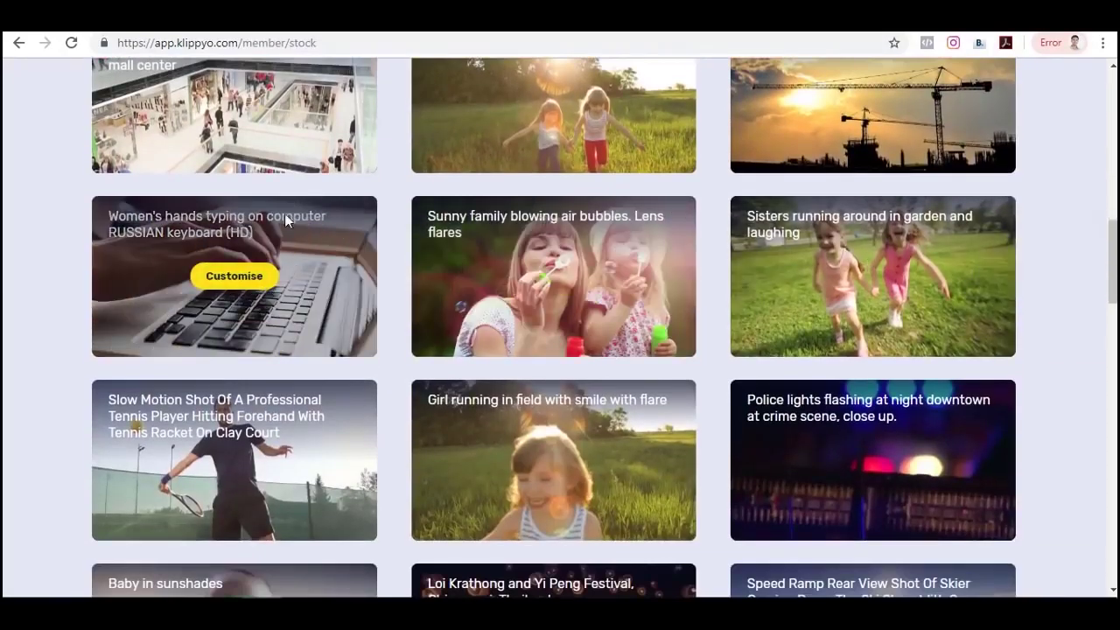
Customise the 'Women's hands typing on computer' clip to open it in a new edit project.
click(234, 278)
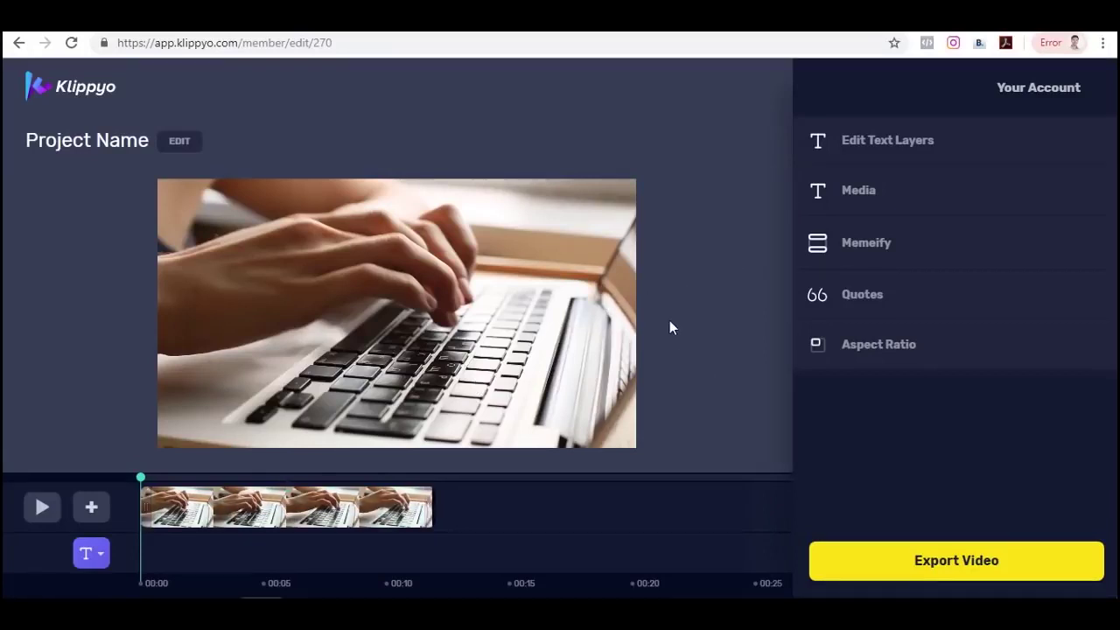
Rename the project from 'Project Name' to 'Demo' and save it.
click(172, 138)
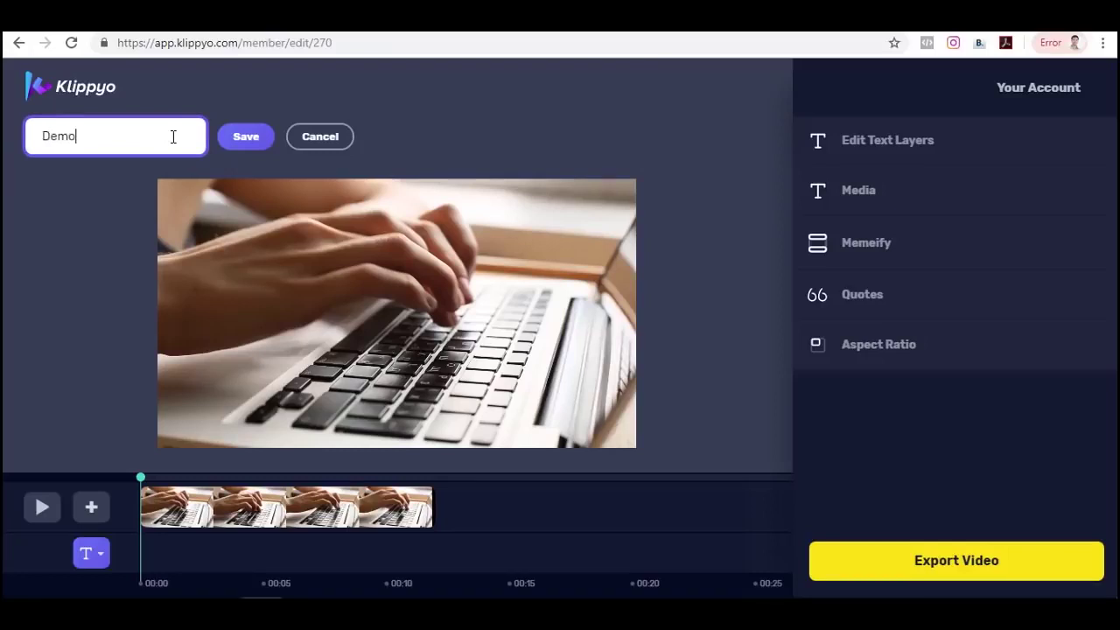
click(243, 138)
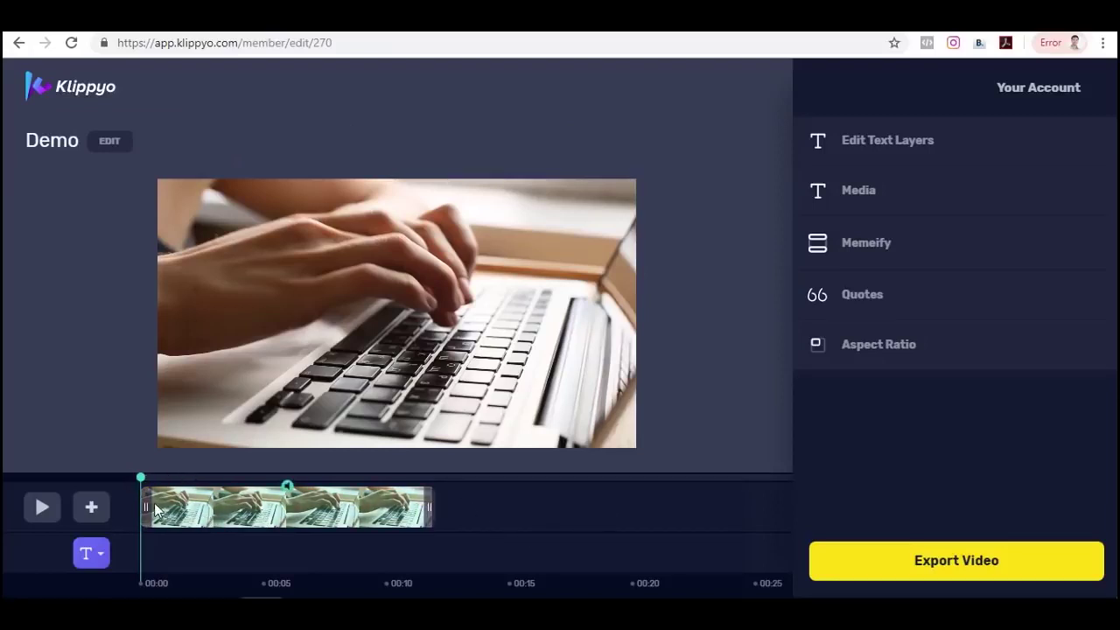
Trim and lengthen the laptop clip so it starts at the timeline beginning, then show the add options.
drag(146, 506, 120, 506)
drag(430, 505, 437, 506)
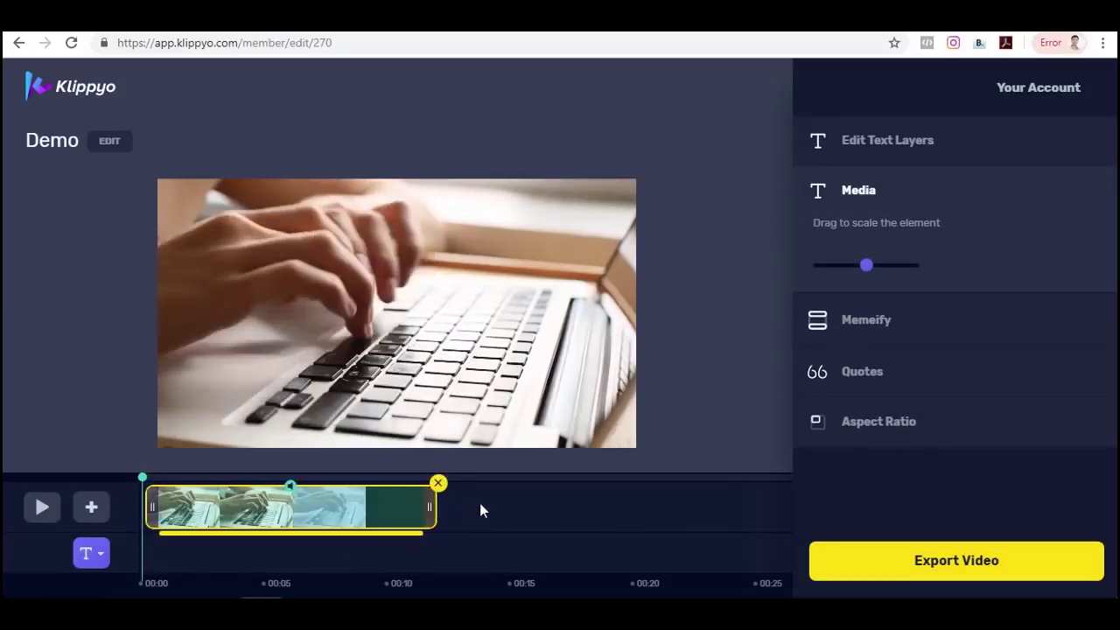
drag(152, 508, 137, 509)
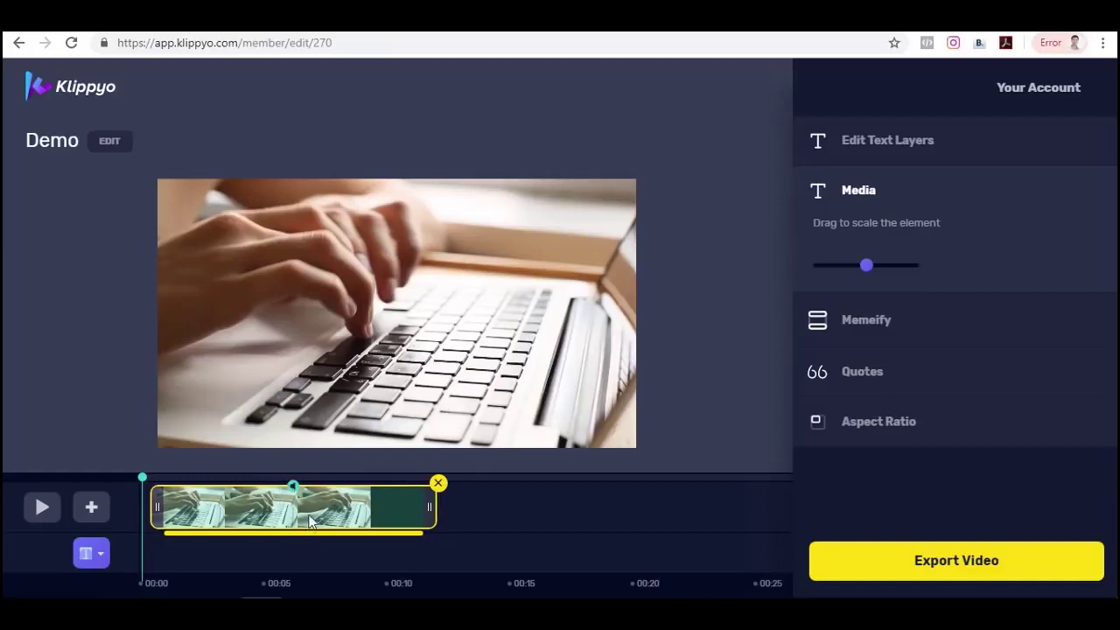
drag(292, 536, 135, 525)
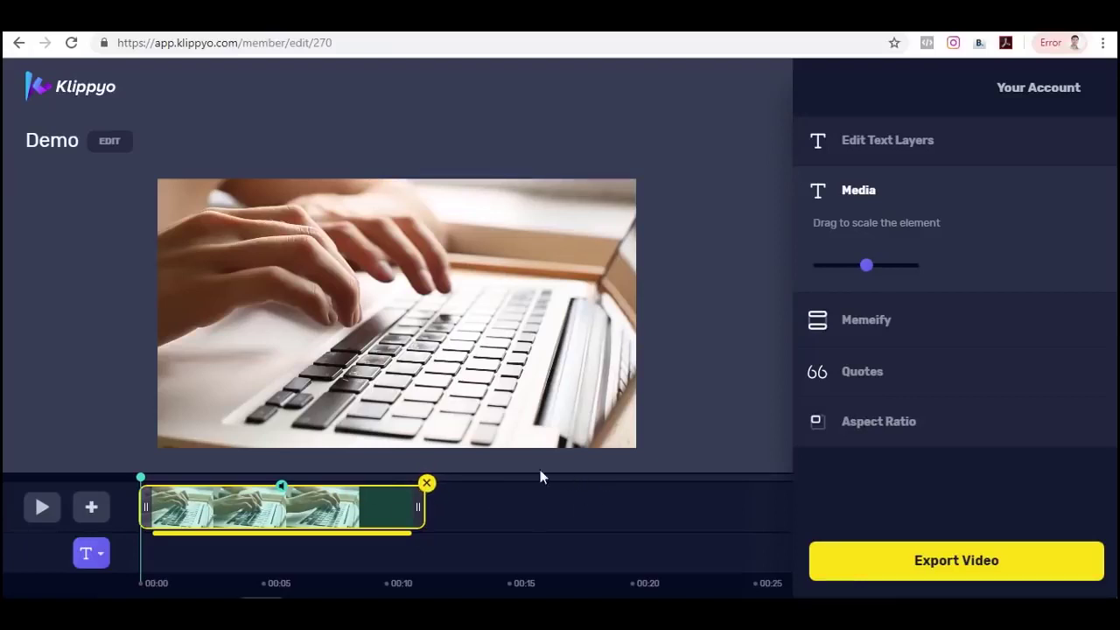
click(91, 511)
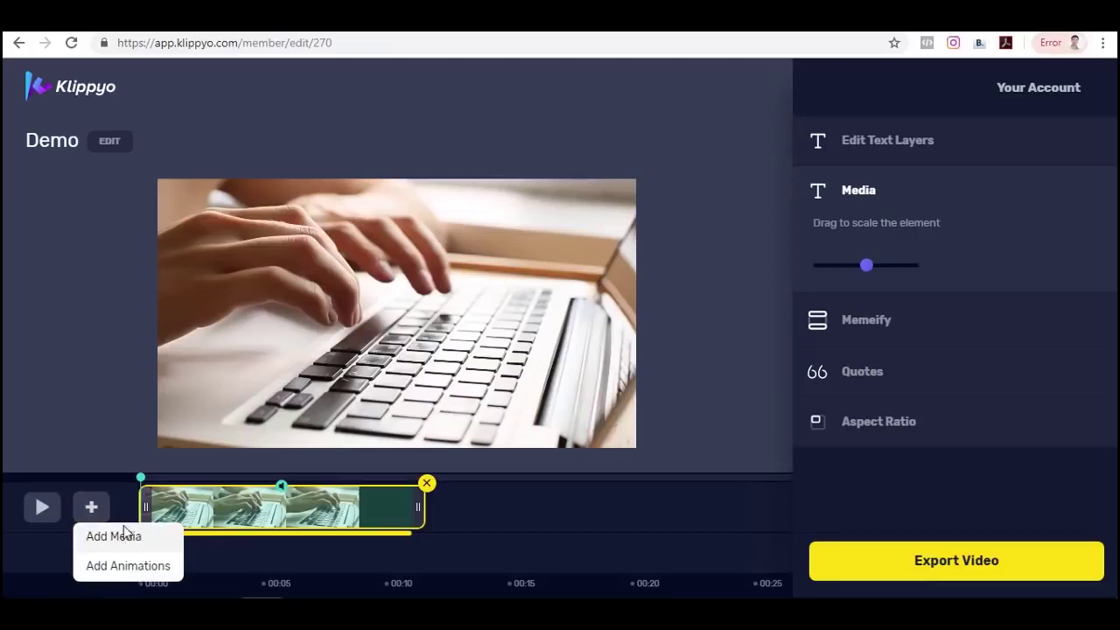
Open Add Media and look through the stock Videos, Images and Audio tabs, ending on Images.
click(113, 536)
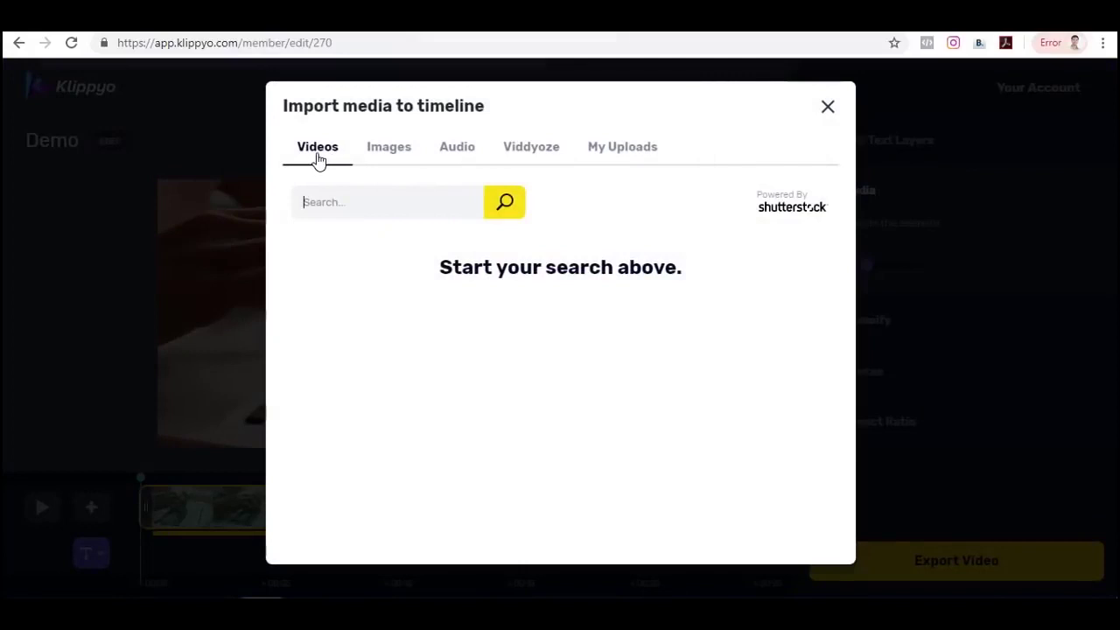
click(387, 161)
click(452, 150)
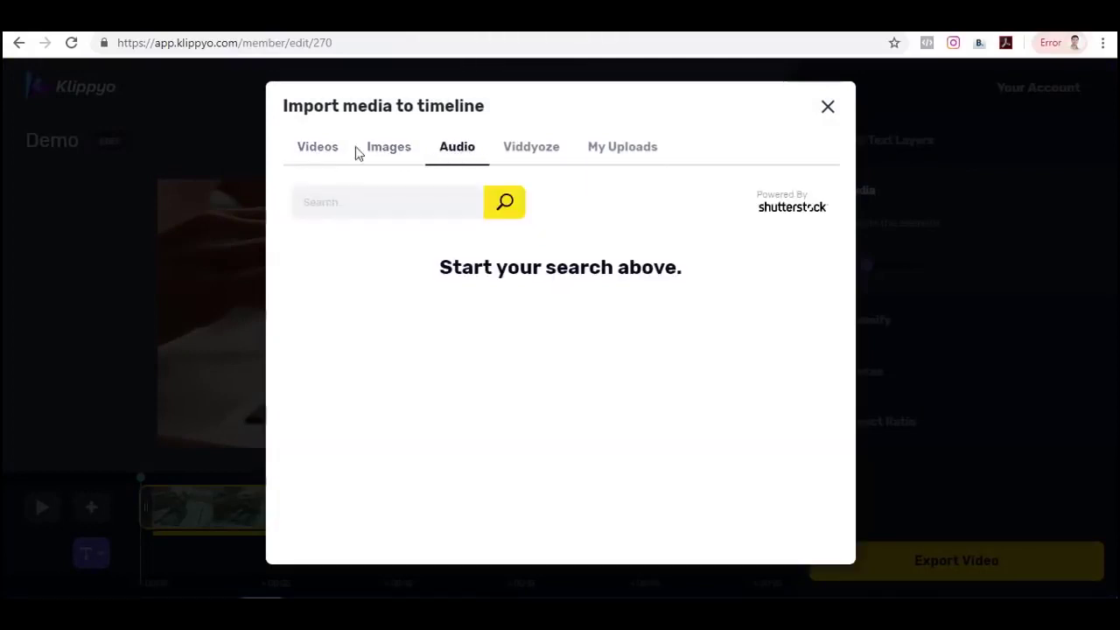
click(312, 152)
click(392, 153)
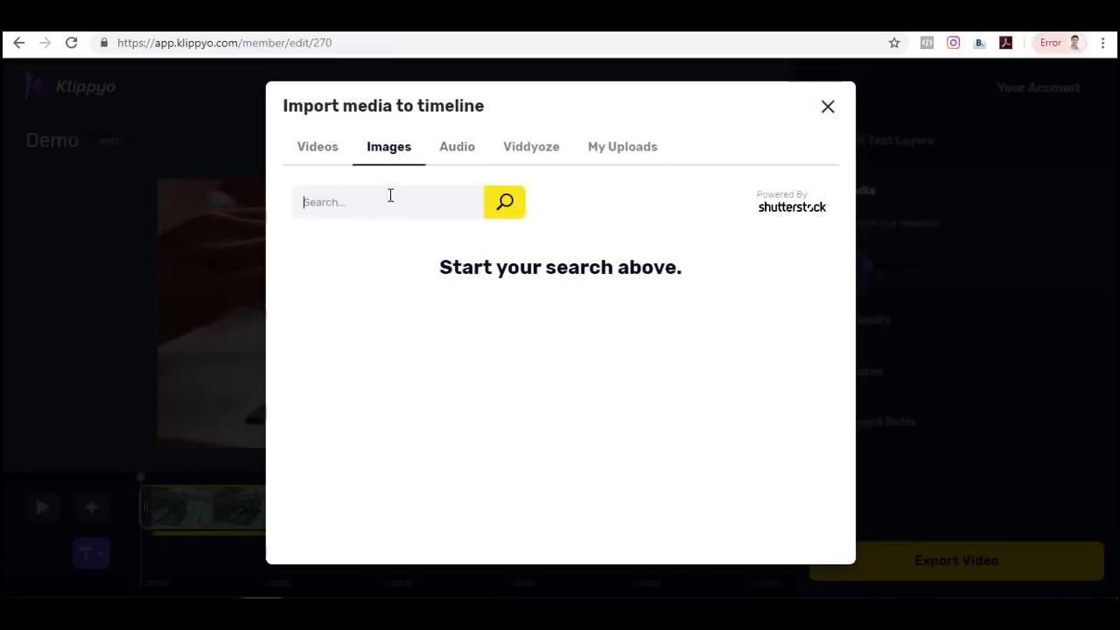
Search stock images for 'people' and add the four-colleagues business photo to the timeline.
click(390, 196)
text(people)
key(Return)
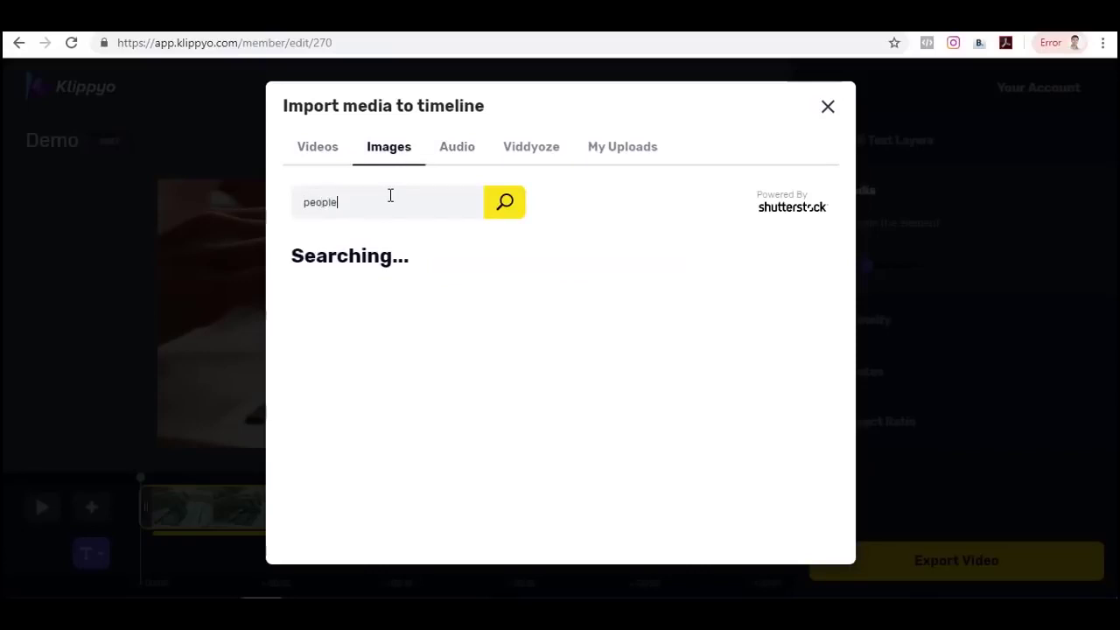
scroll(677, 304, down, 2)
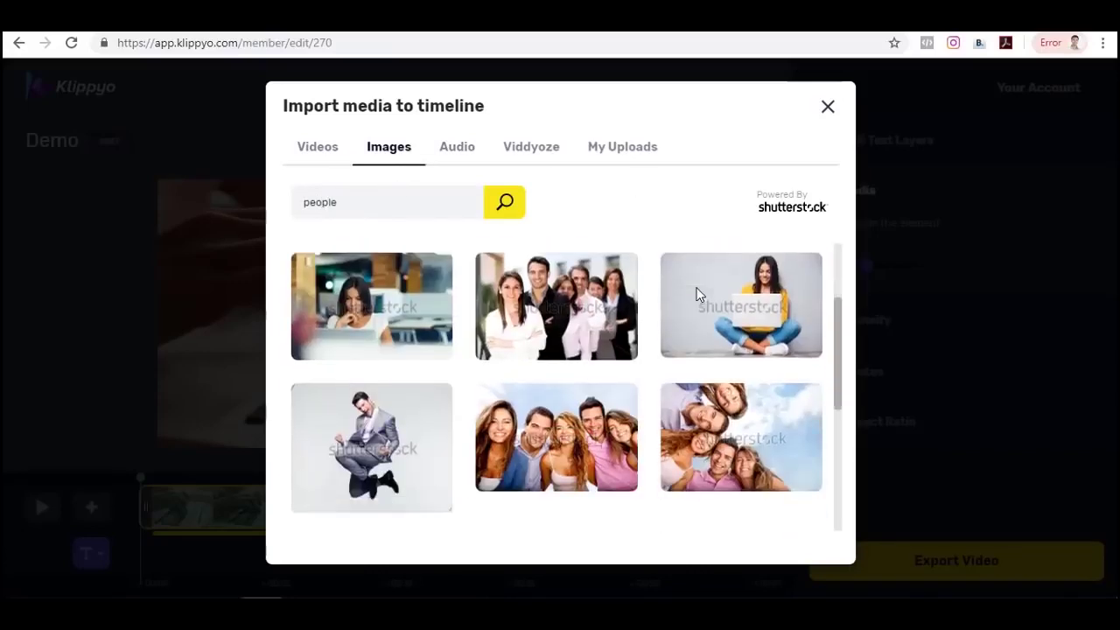
scroll(773, 304, up, 2)
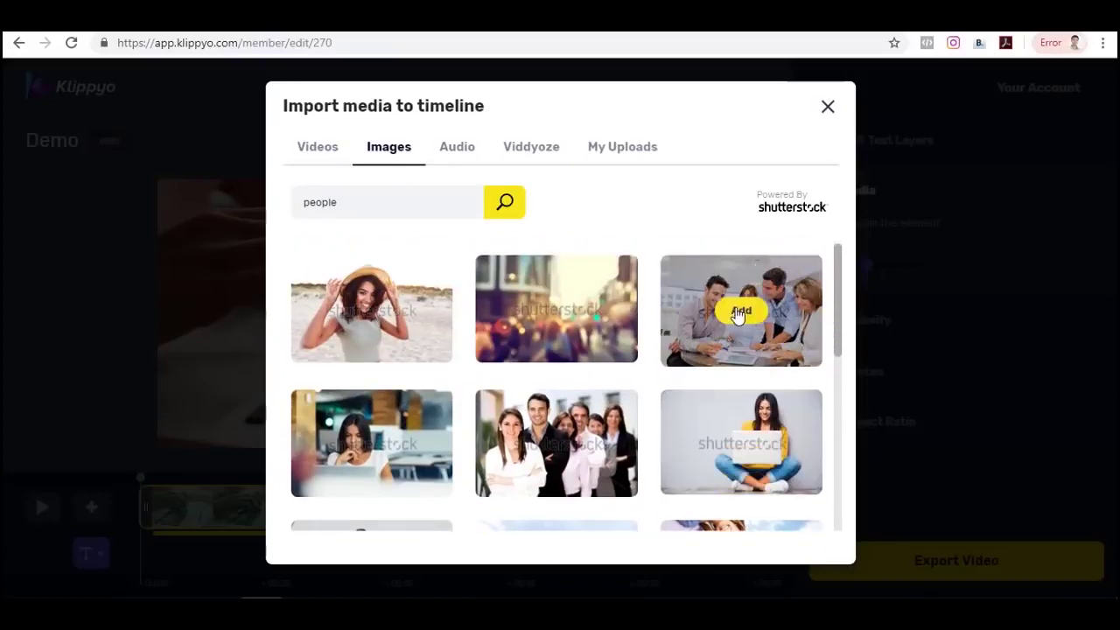
click(742, 310)
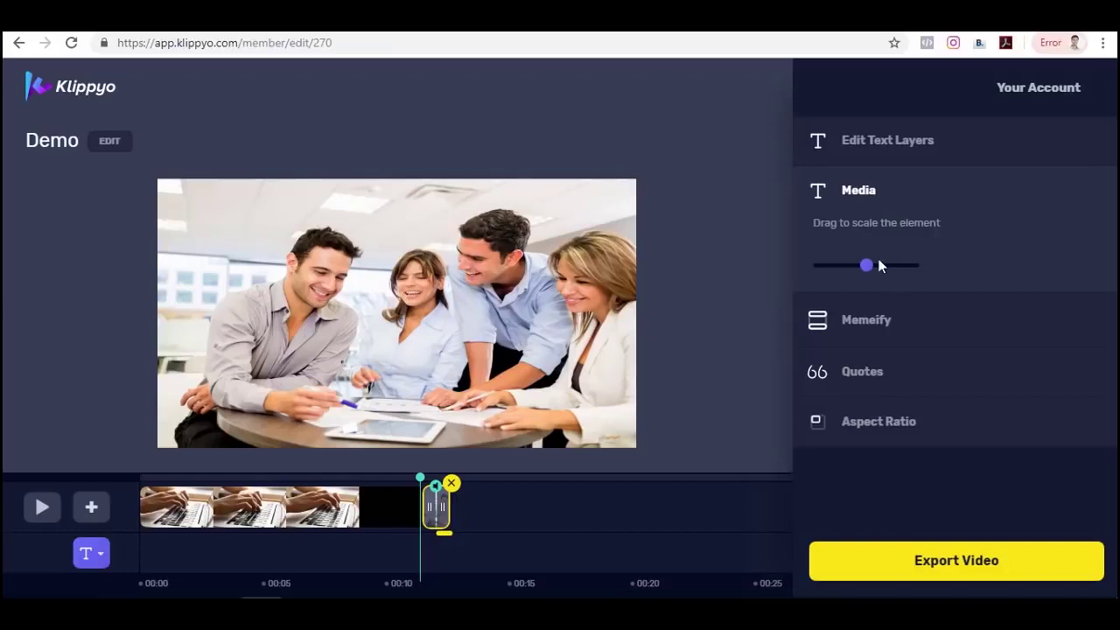
drag(867, 271, 860, 270)
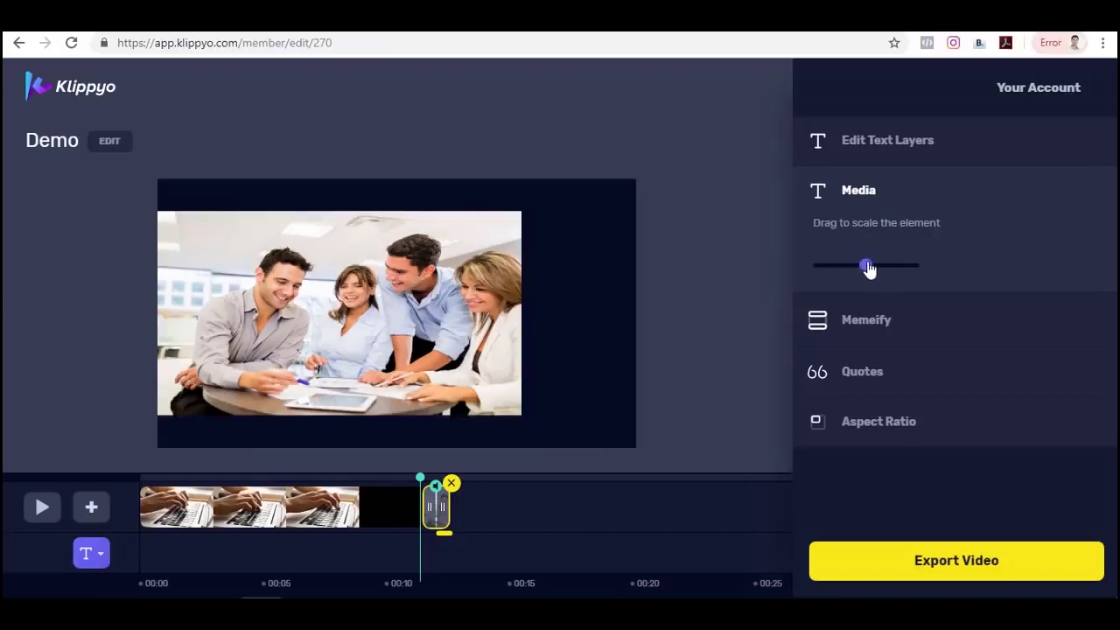
click(868, 266)
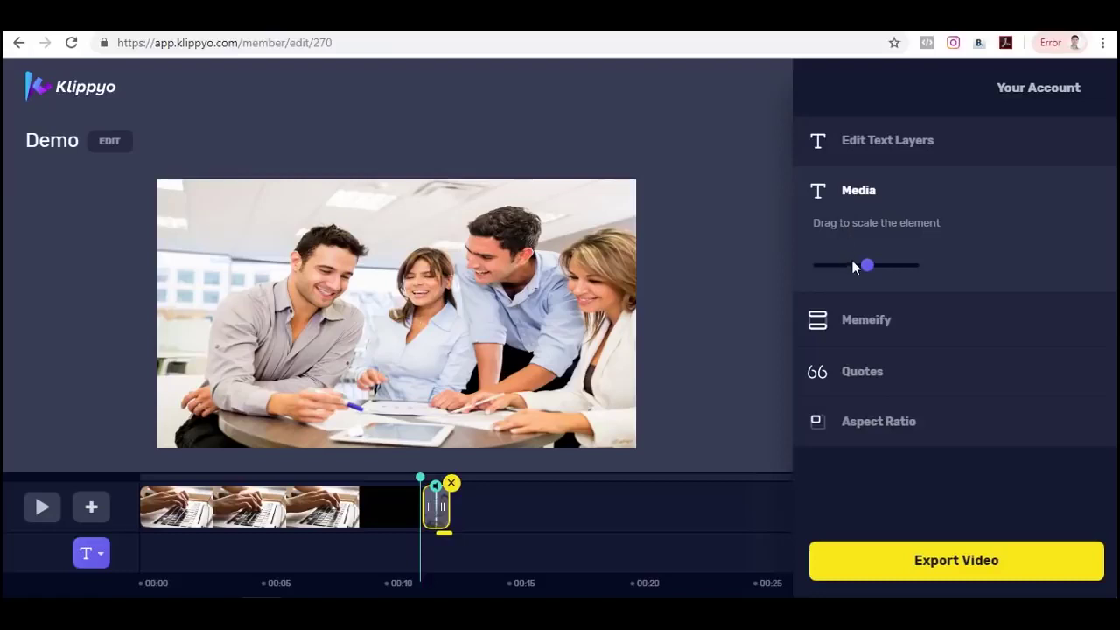
drag(857, 272, 870, 274)
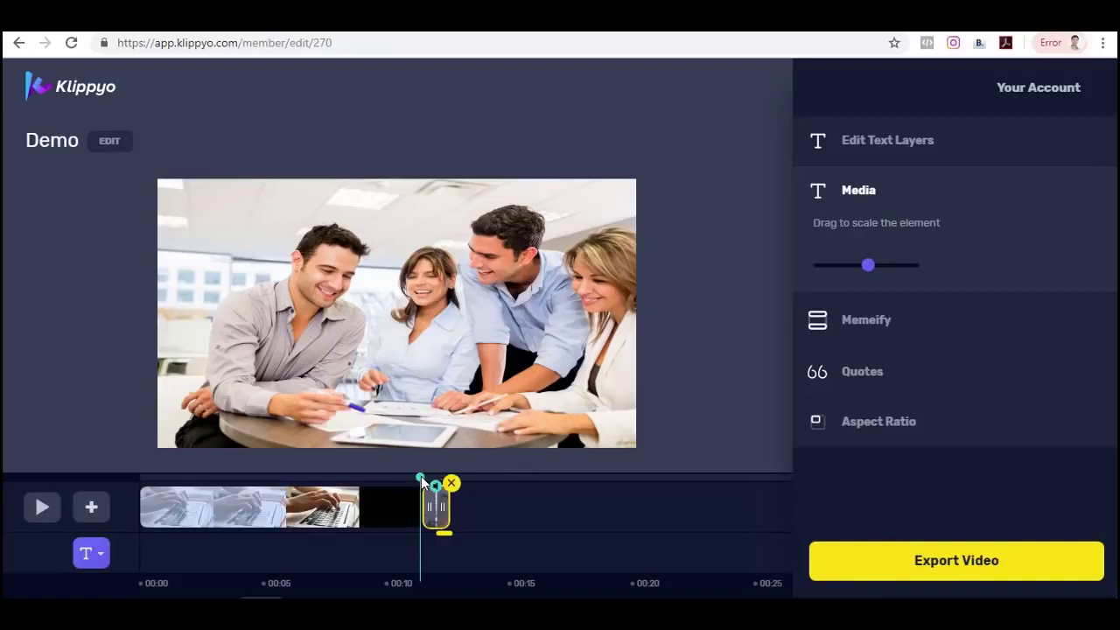
mouse_move(422, 480)
mouse_down()
mouse_move(320, 487)
mouse_move(427, 478)
mouse_move(418, 482)
mouse_up()
Play the Demo video from 00:00 and pause it around 00:05.
click(162, 479)
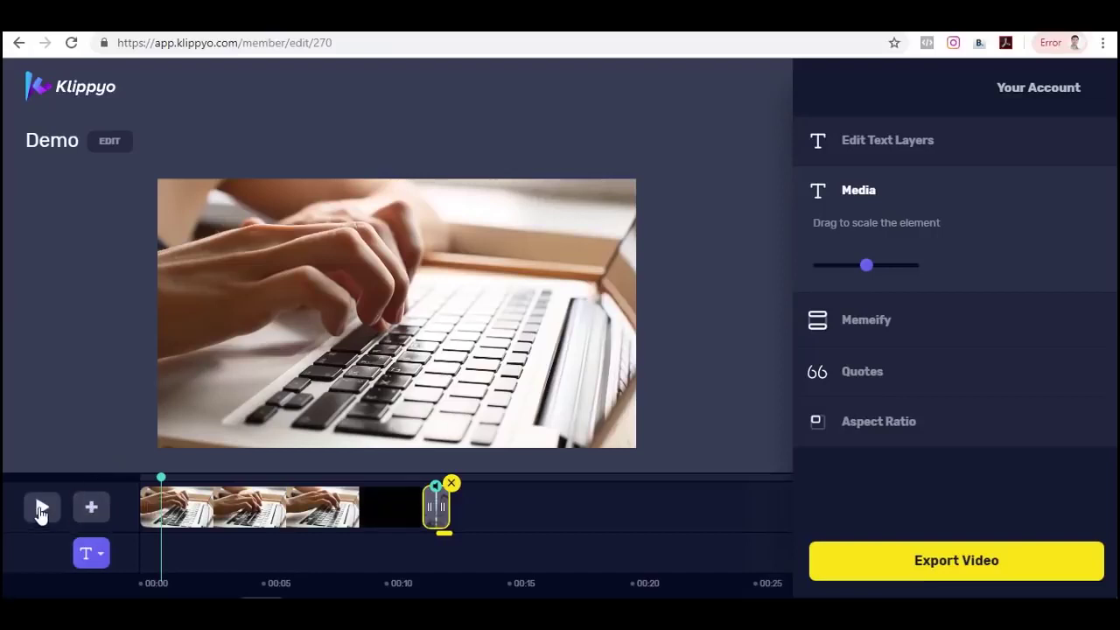
click(41, 509)
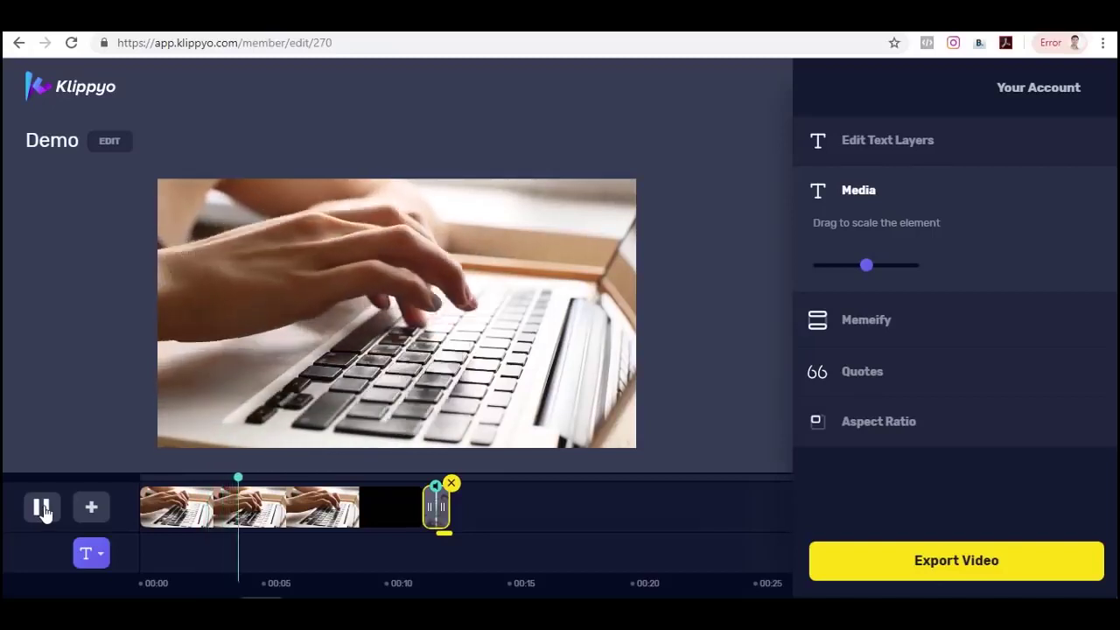
click(41, 508)
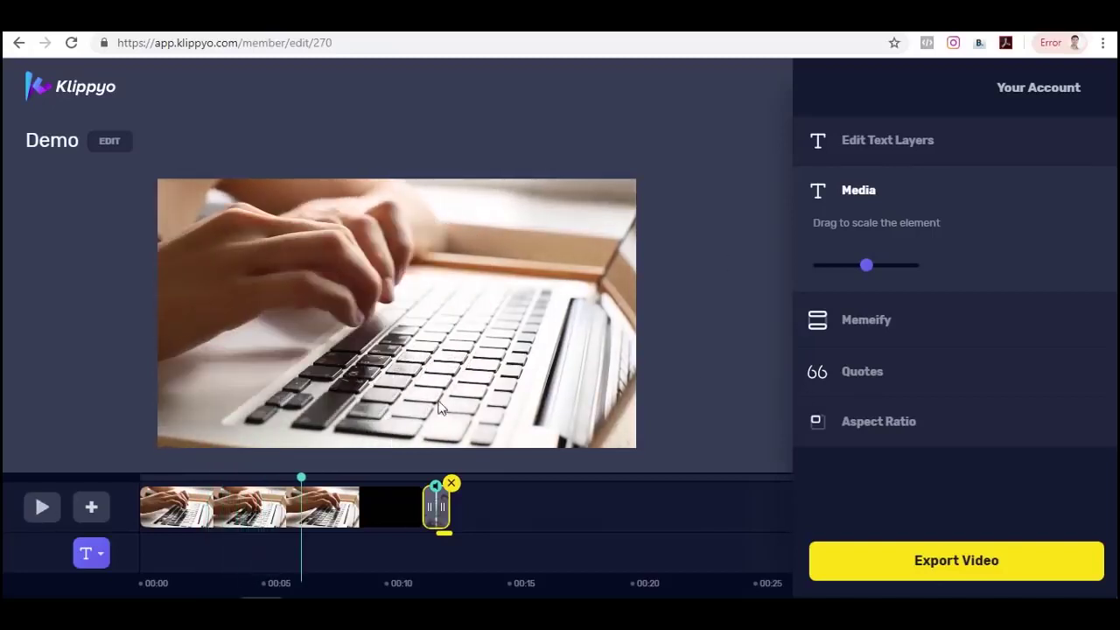
Add the 'Smart Business Partner' Two Line Draw animation at 00:00 on the text track.
click(93, 513)
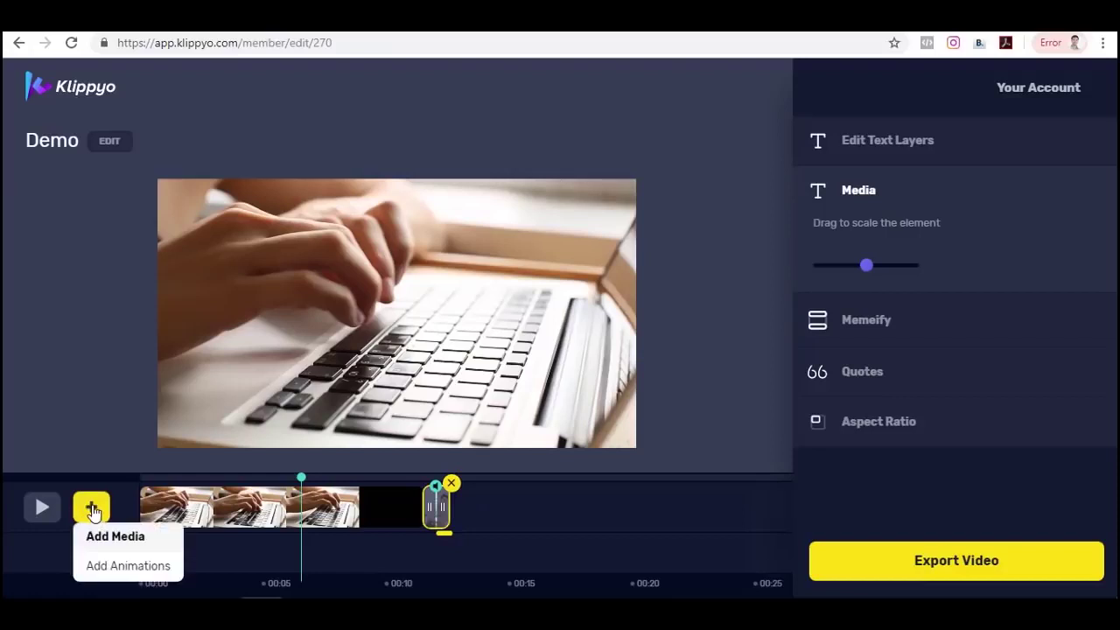
click(130, 567)
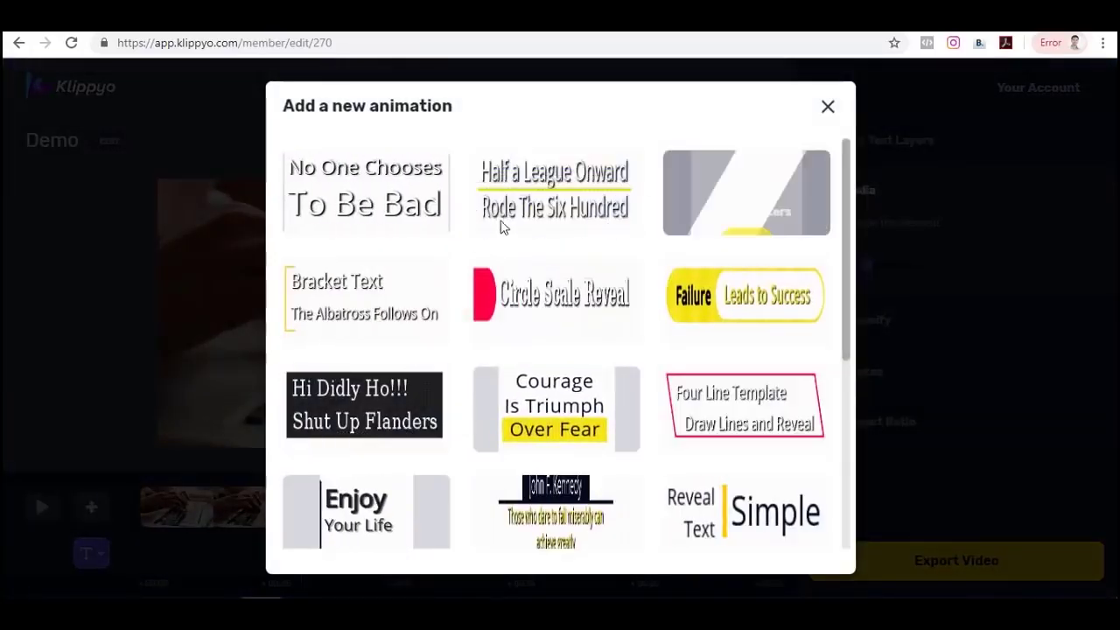
scroll(626, 269, down, 3)
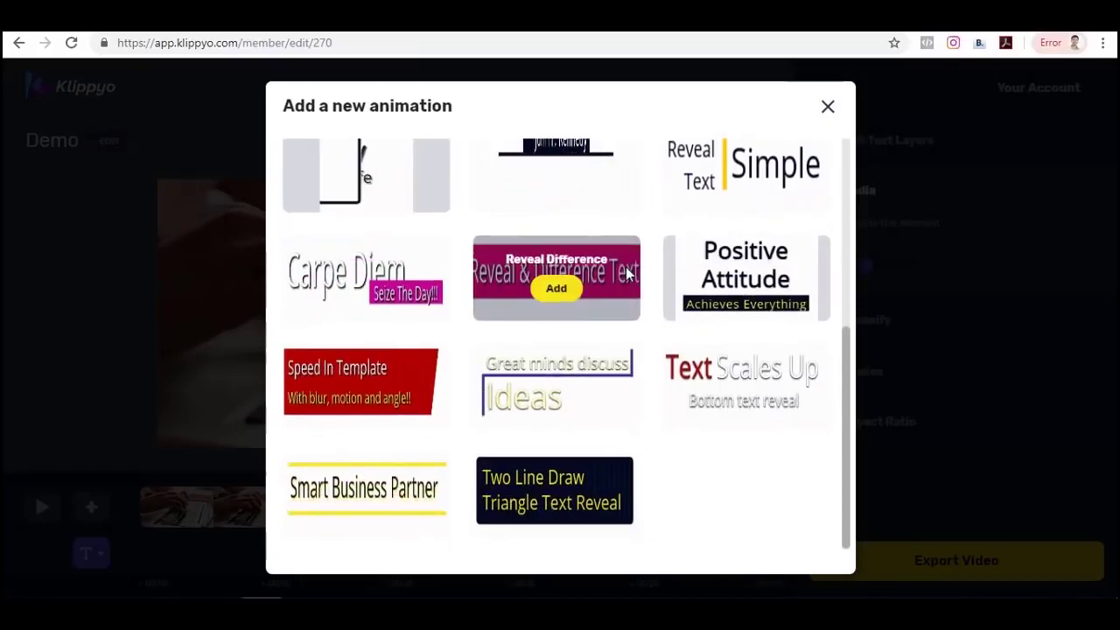
scroll(626, 271, up, 3)
scroll(626, 278, up, 1)
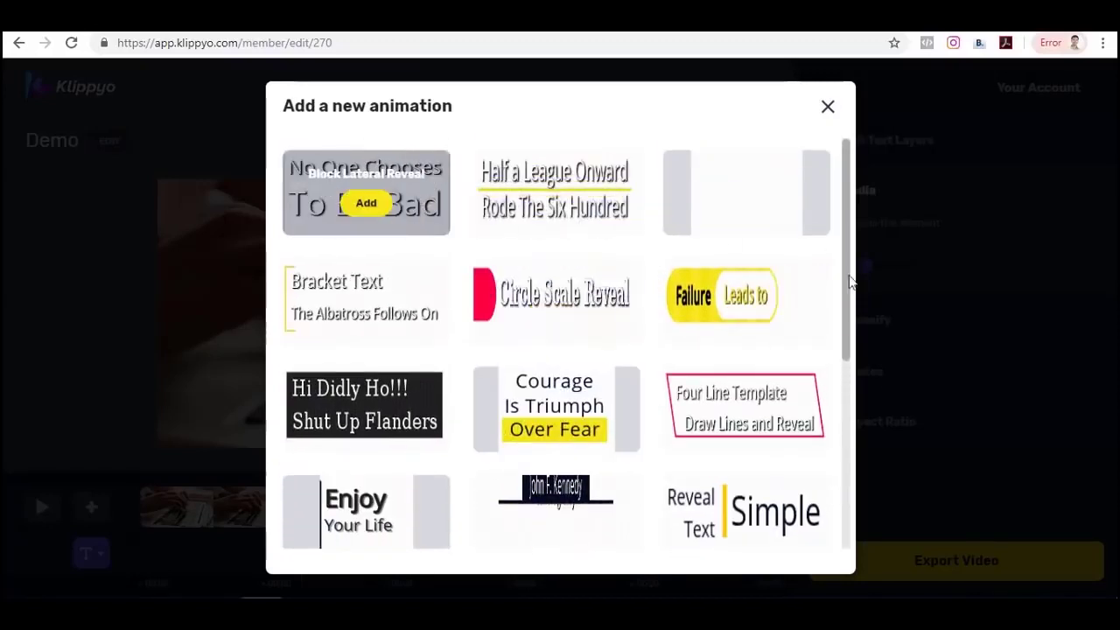
scroll(682, 329, down, 3)
scroll(682, 329, down, 1)
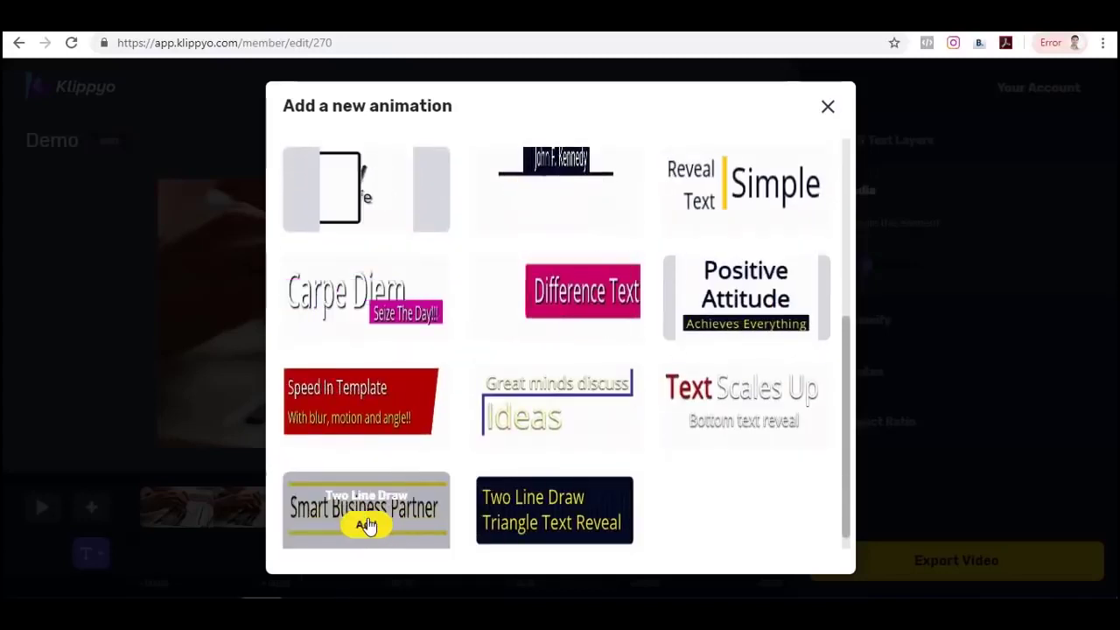
click(368, 526)
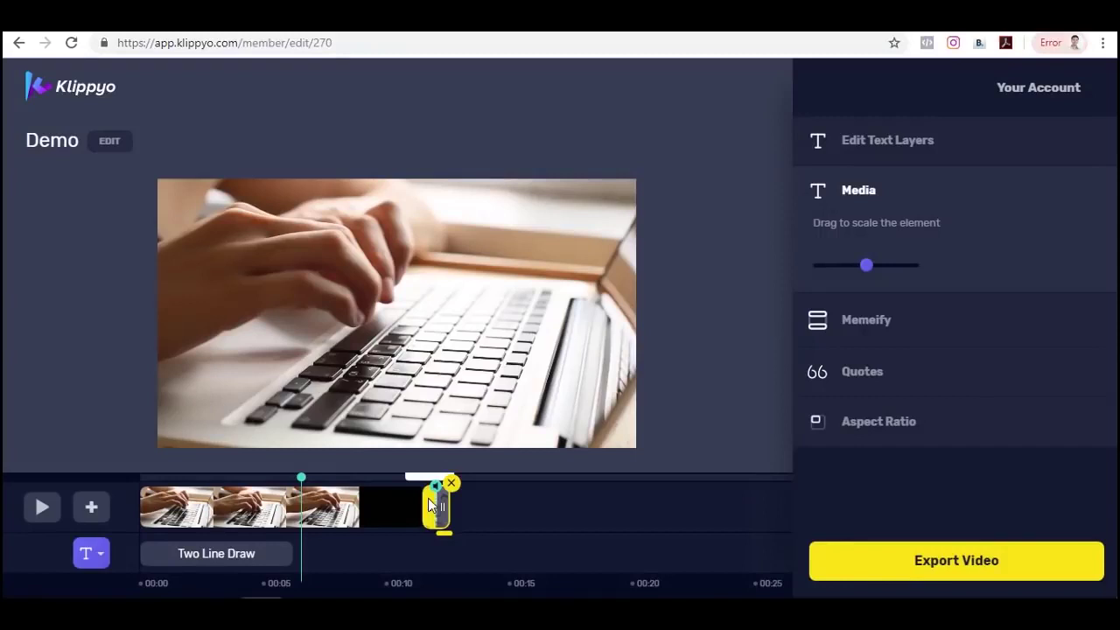
Preview the Smart Business Partner title and glance through its font list.
click(42, 508)
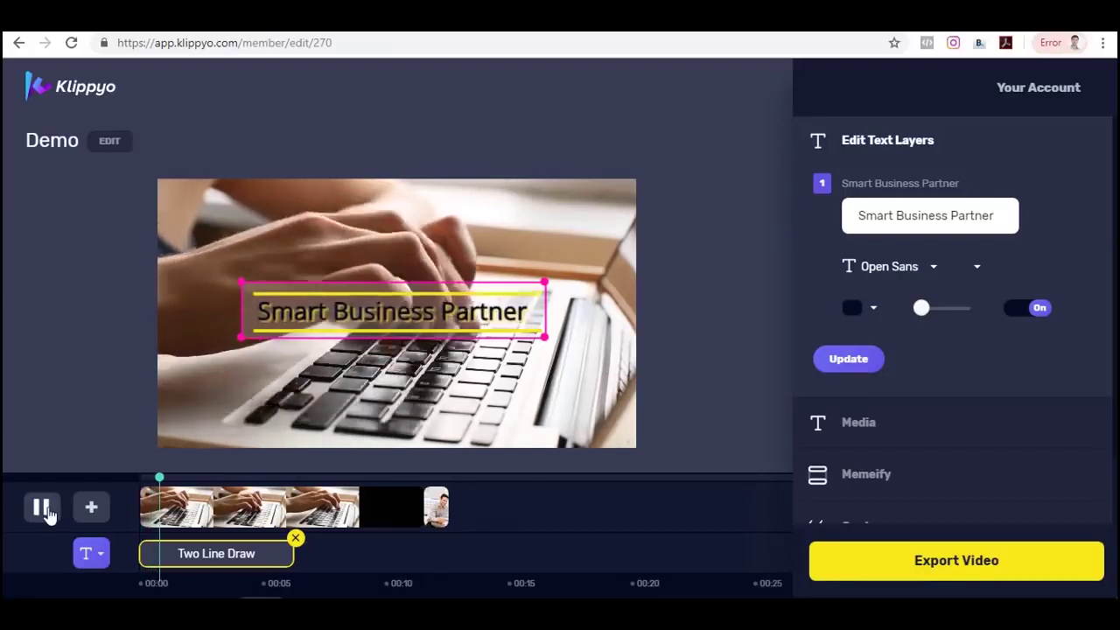
click(42, 510)
drag(862, 214, 1009, 215)
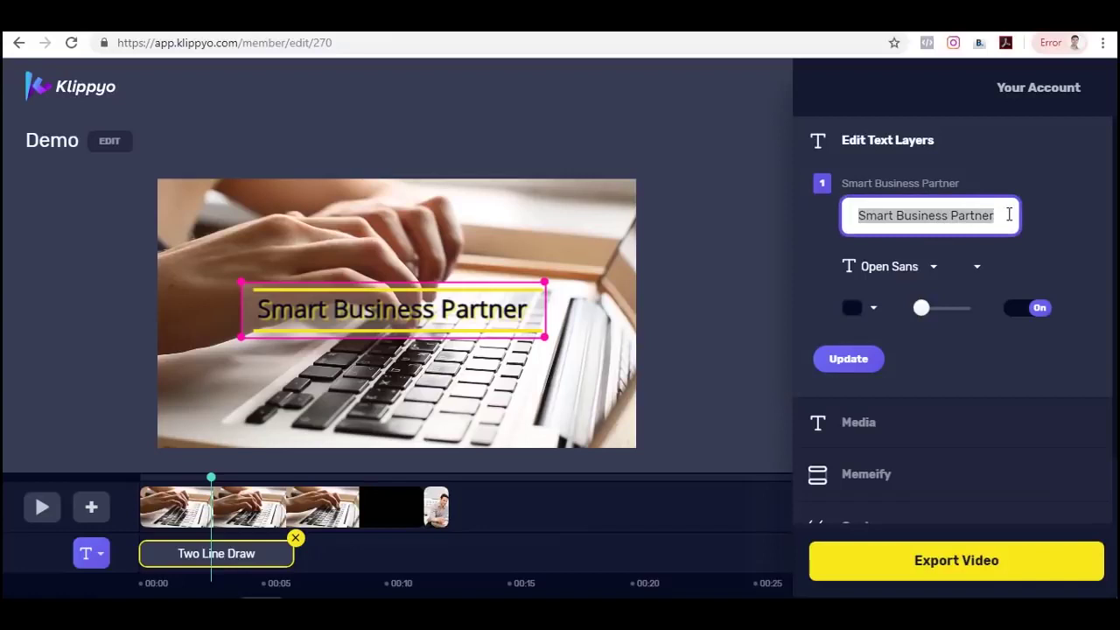
click(932, 268)
click(1061, 246)
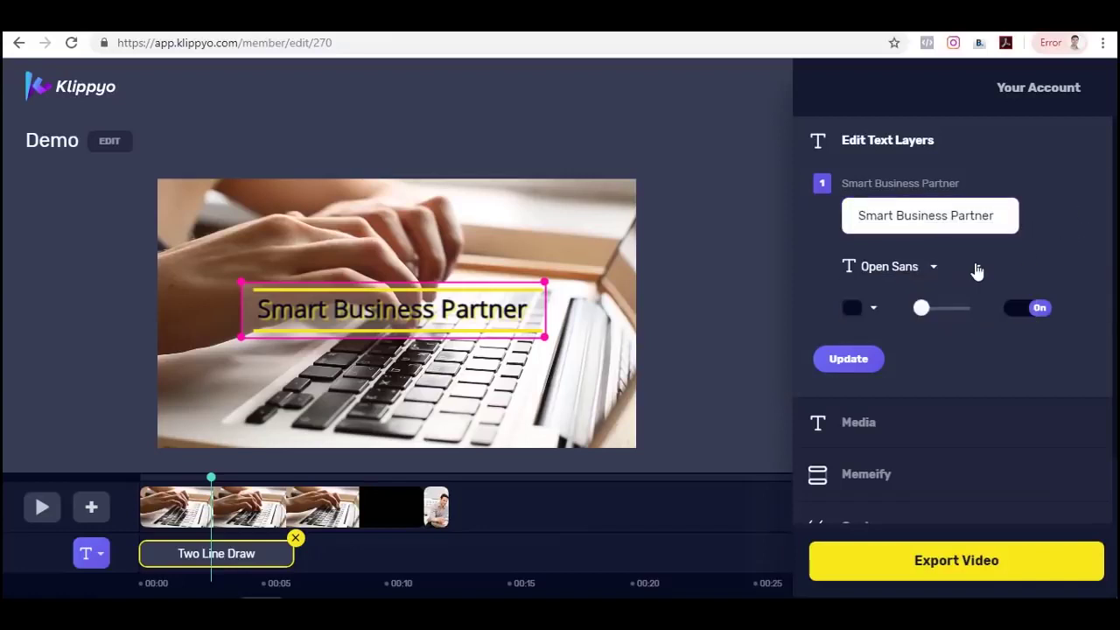
Test-stretch the title clip, then select the final video clip to show Media scaling.
drag(311, 548, 271, 546)
mouse_move(444, 506)
click(443, 506)
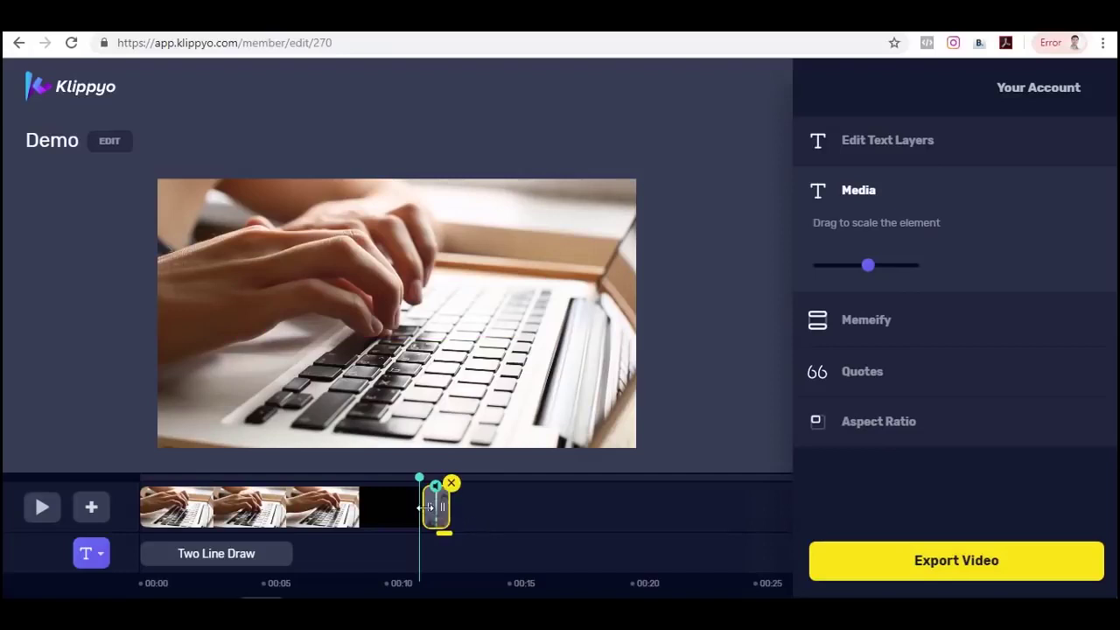
Extend the Two Line Draw title clip's right edge and play the video to check it.
click(214, 481)
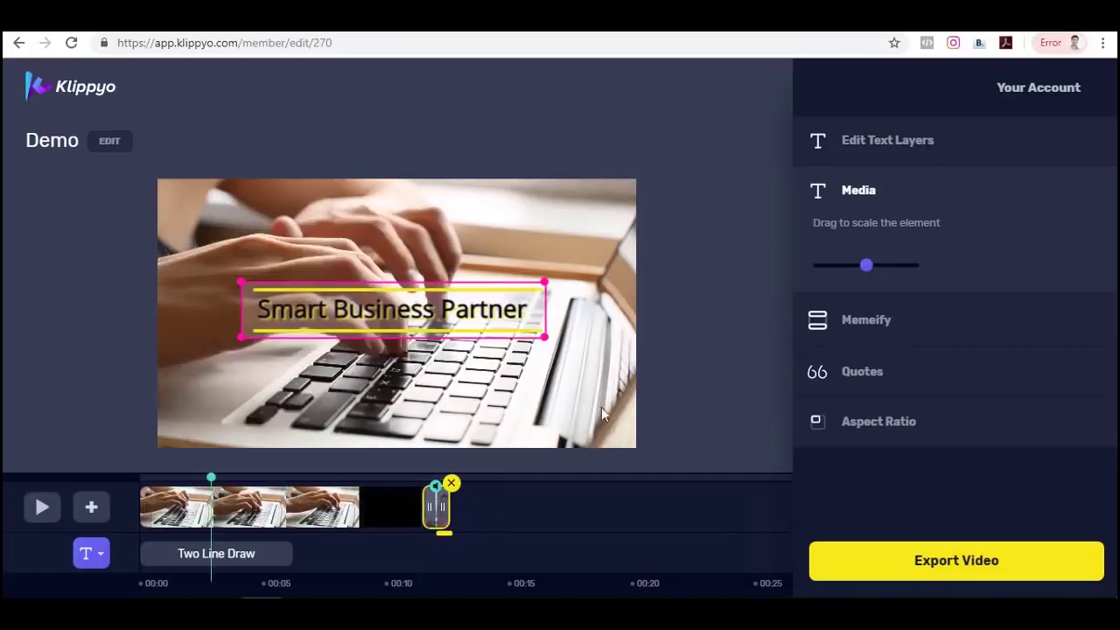
click(640, 343)
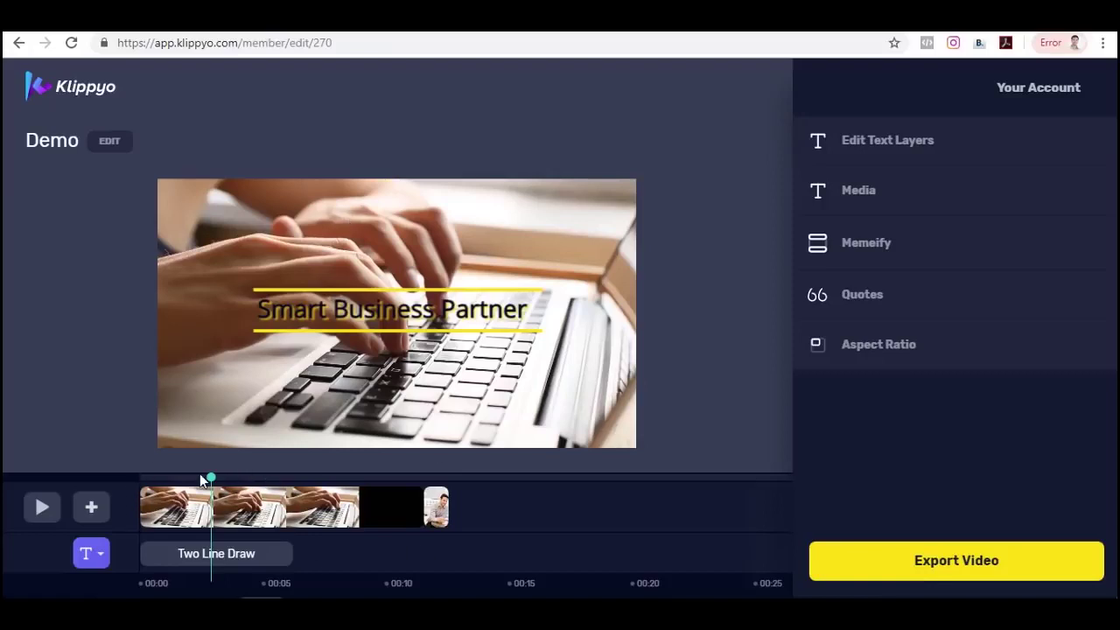
click(168, 489)
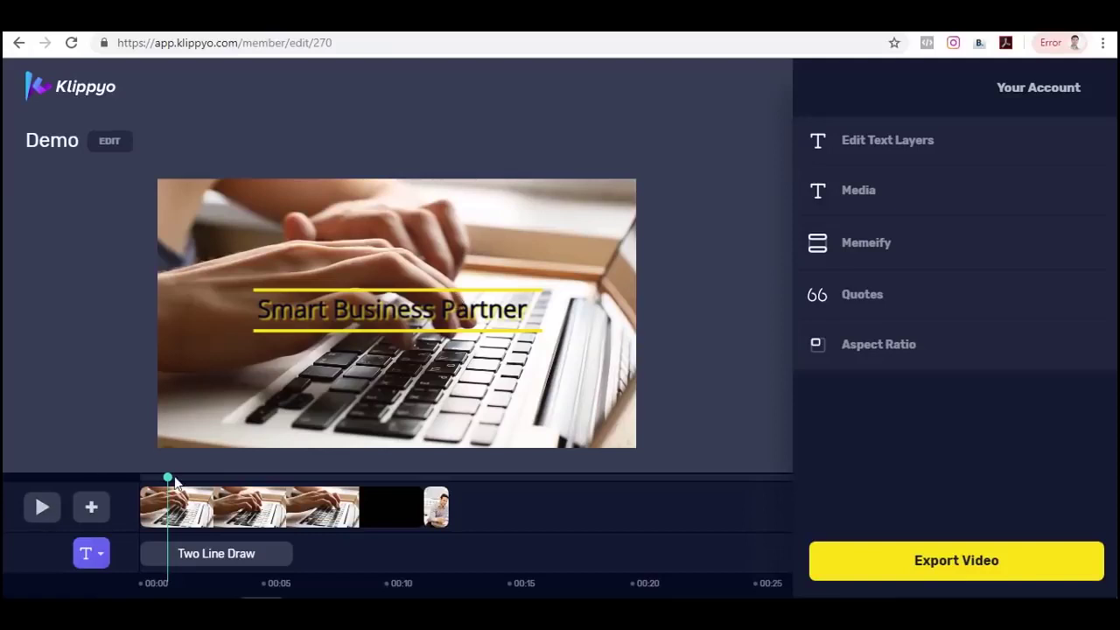
mouse_move(290, 553)
mouse_down()
mouse_move(365, 552)
mouse_move(355, 553)
mouse_up()
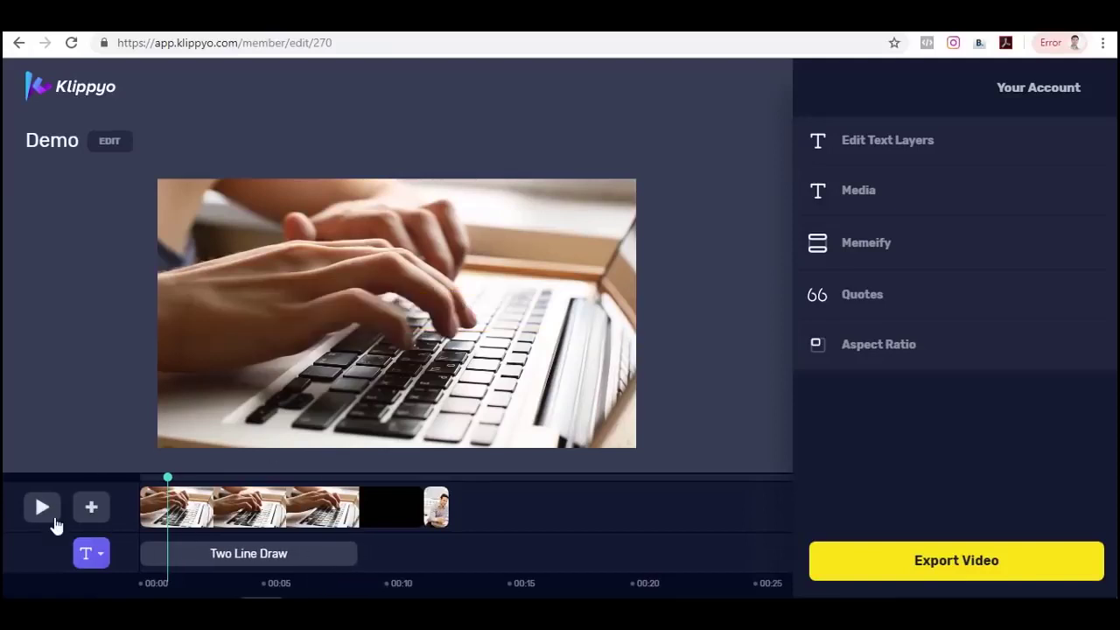
click(42, 507)
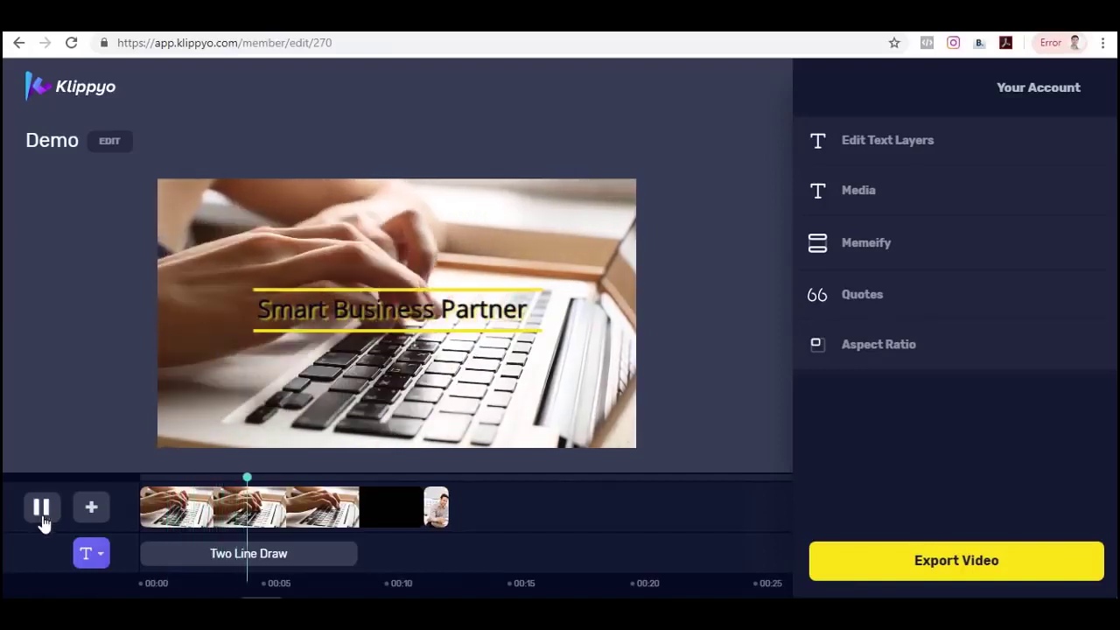
click(42, 508)
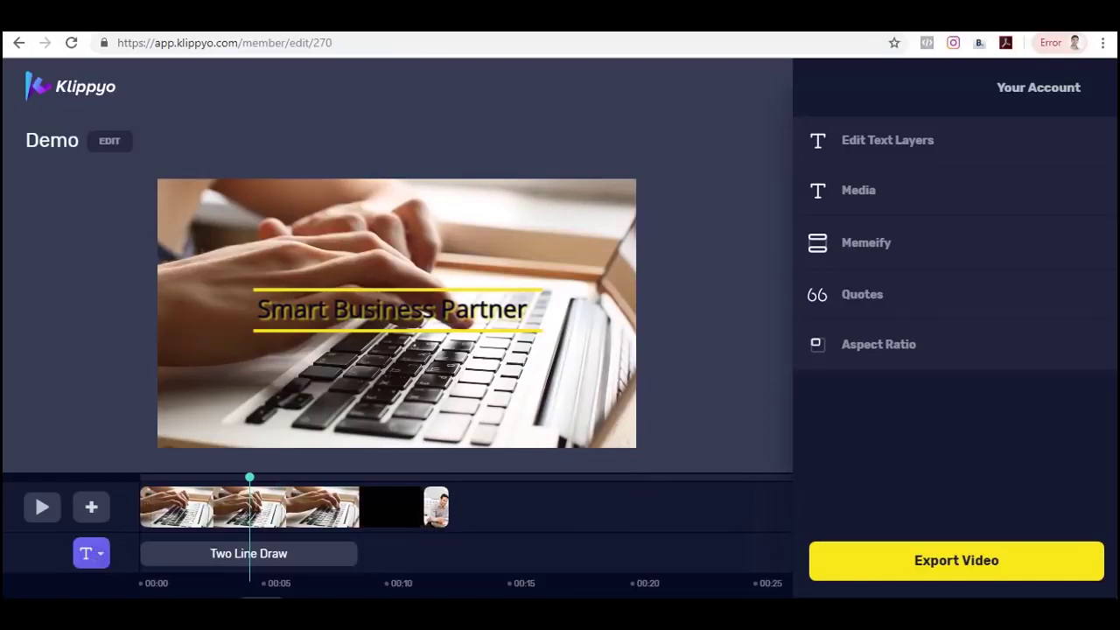
click(91, 553)
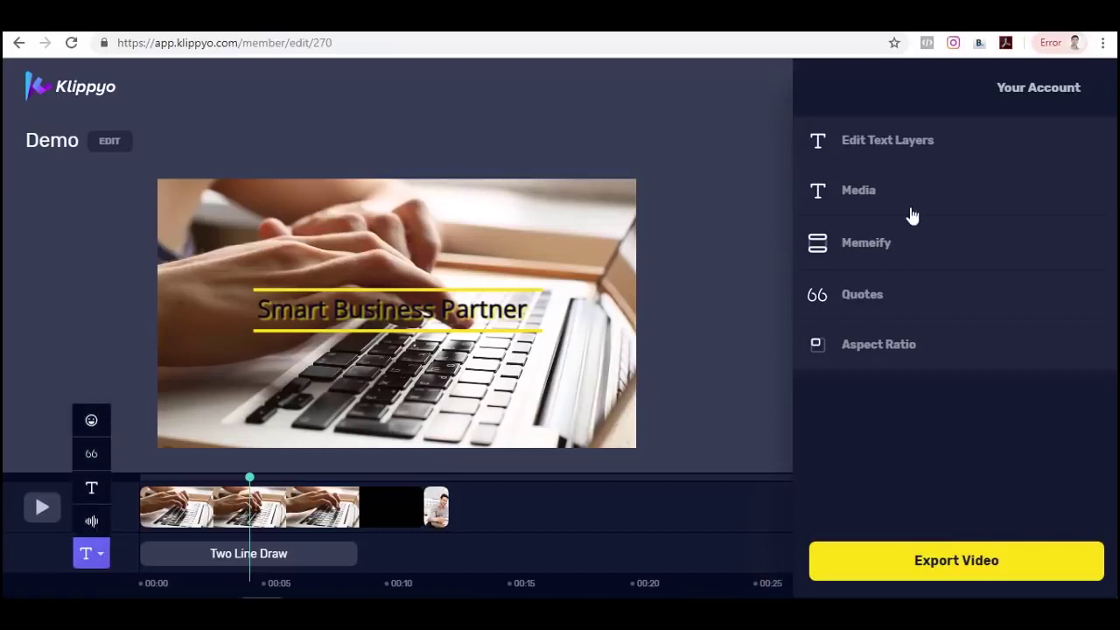
Switch the new layer type to the quotes option.
click(89, 424)
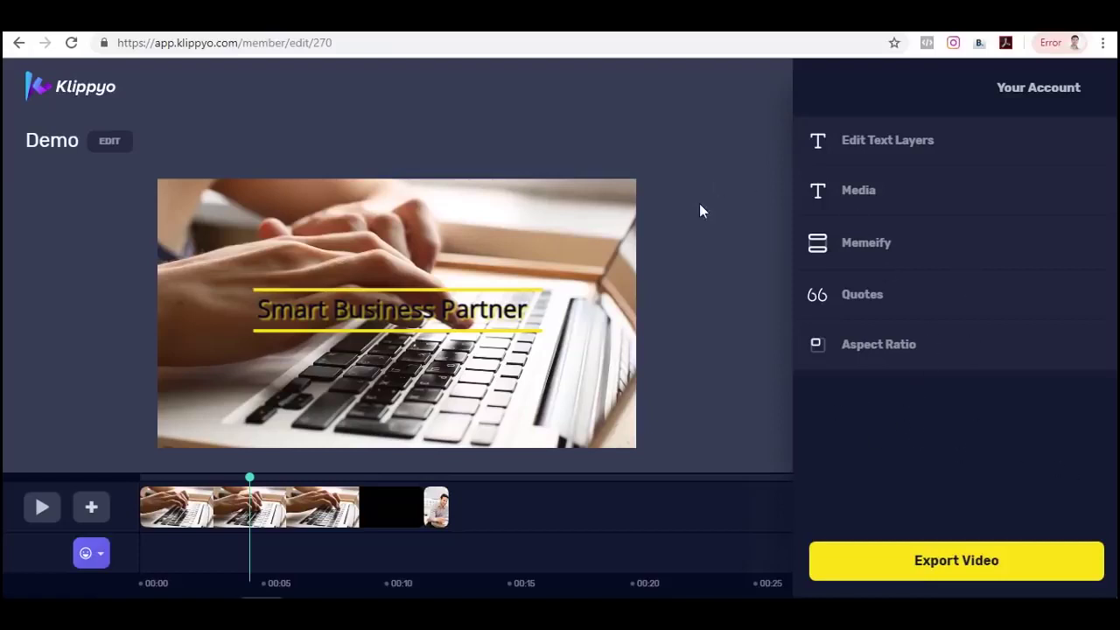
click(102, 560)
click(91, 452)
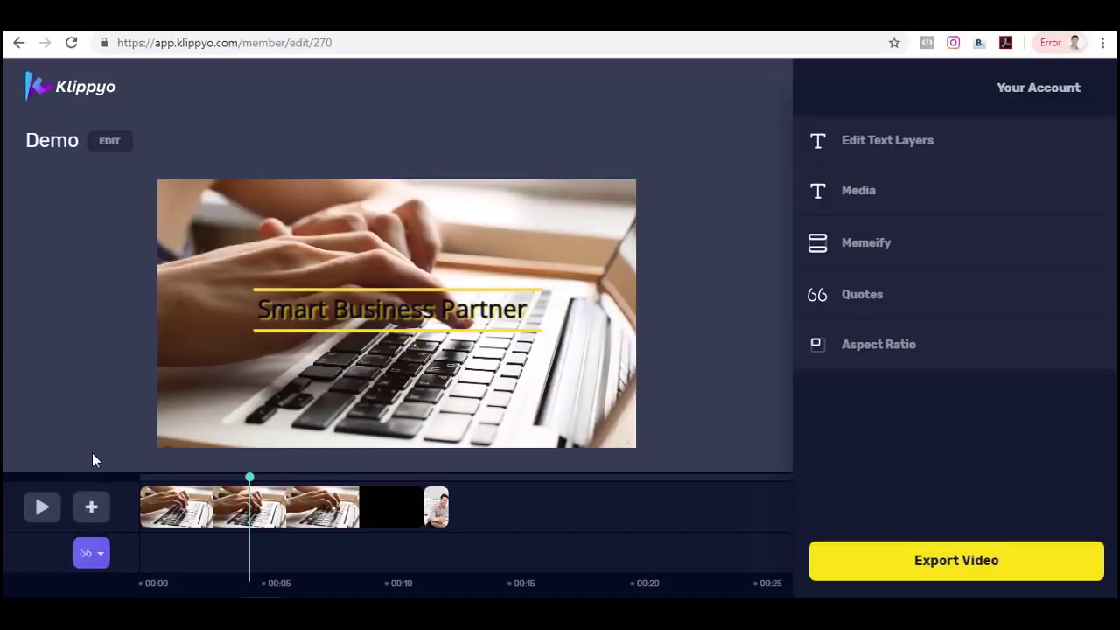
Expand Quotes in the right panel and choose the Inspire category.
click(860, 298)
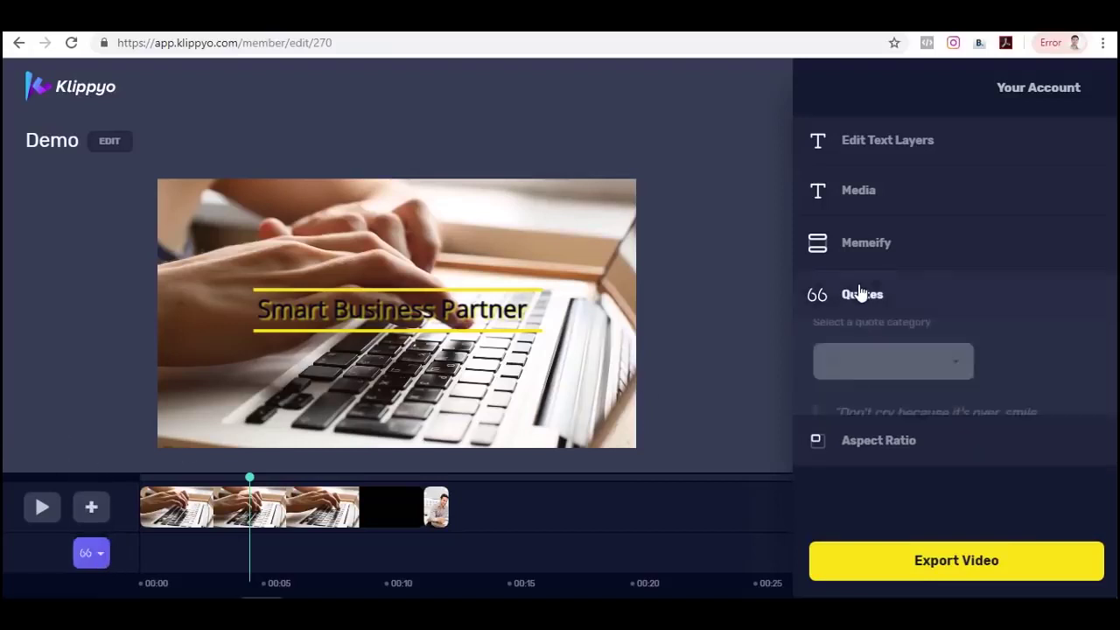
scroll(1015, 378, down, 2)
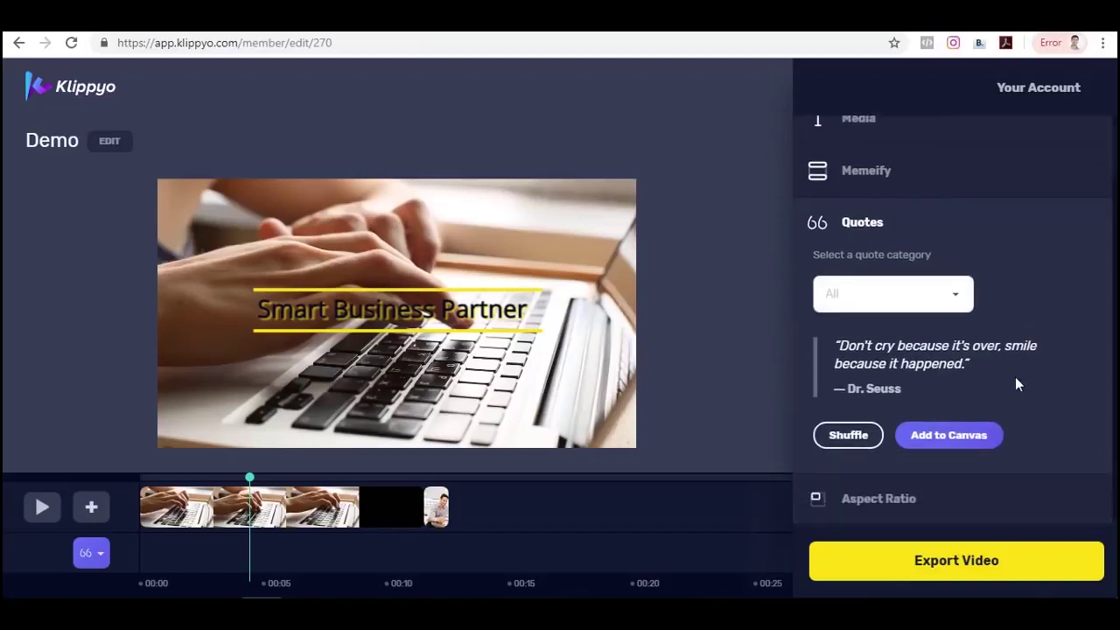
click(954, 302)
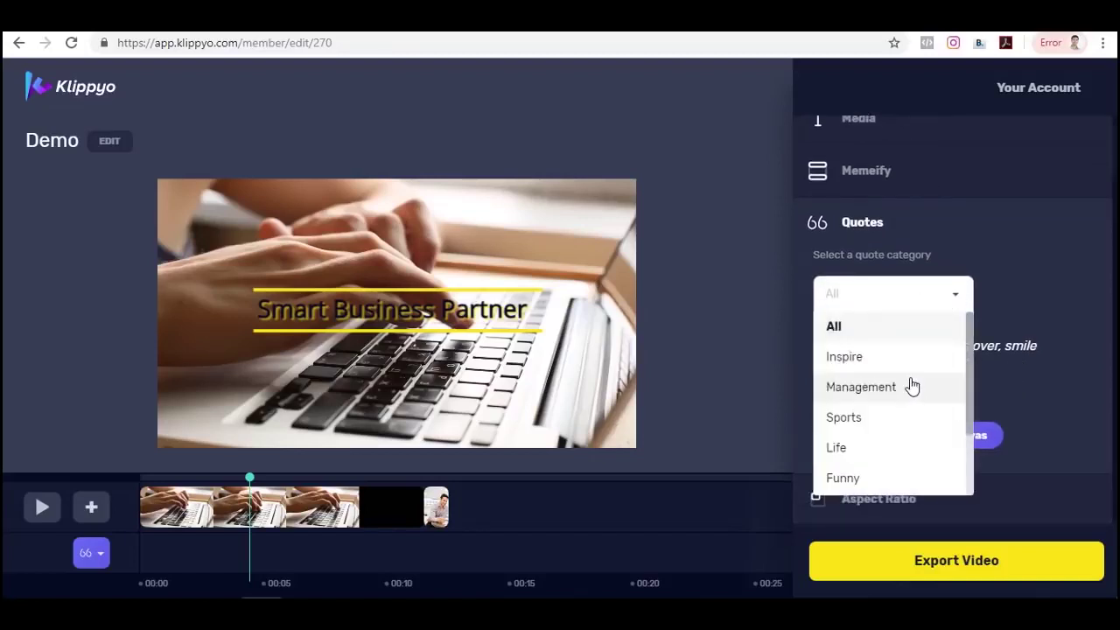
scroll(910, 385, down, 1)
scroll(908, 388, up, 1)
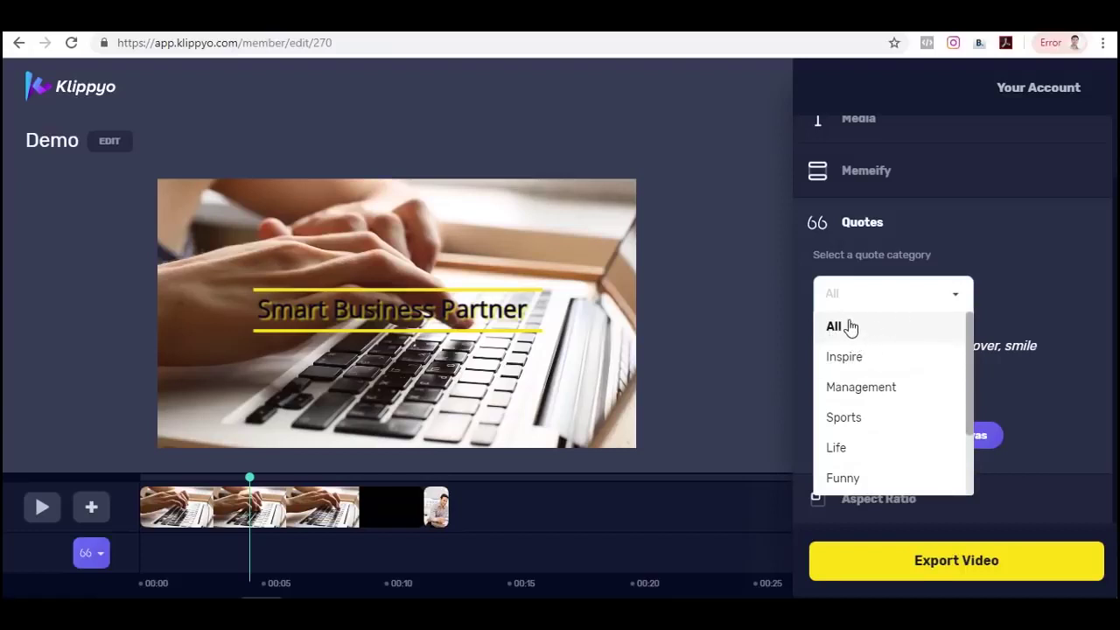
click(860, 359)
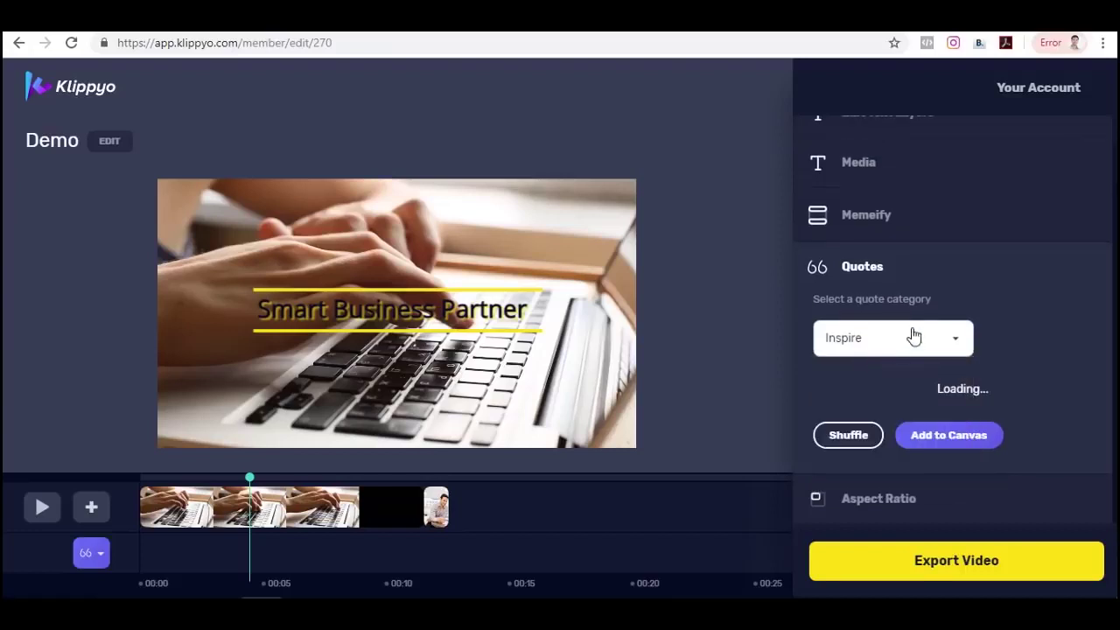
click(427, 494)
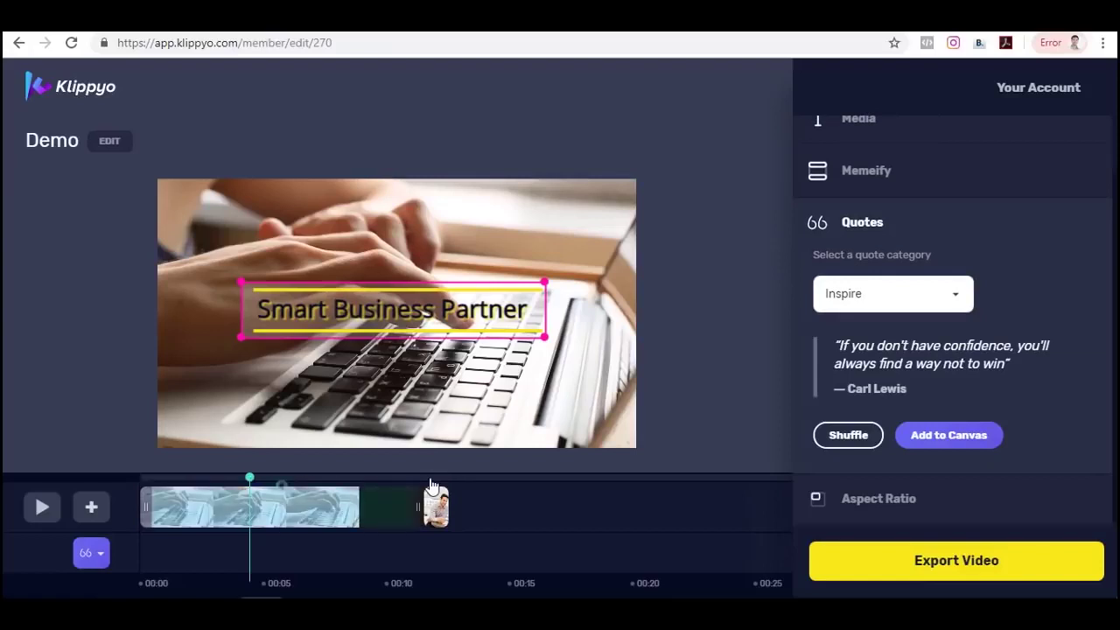
click(429, 469)
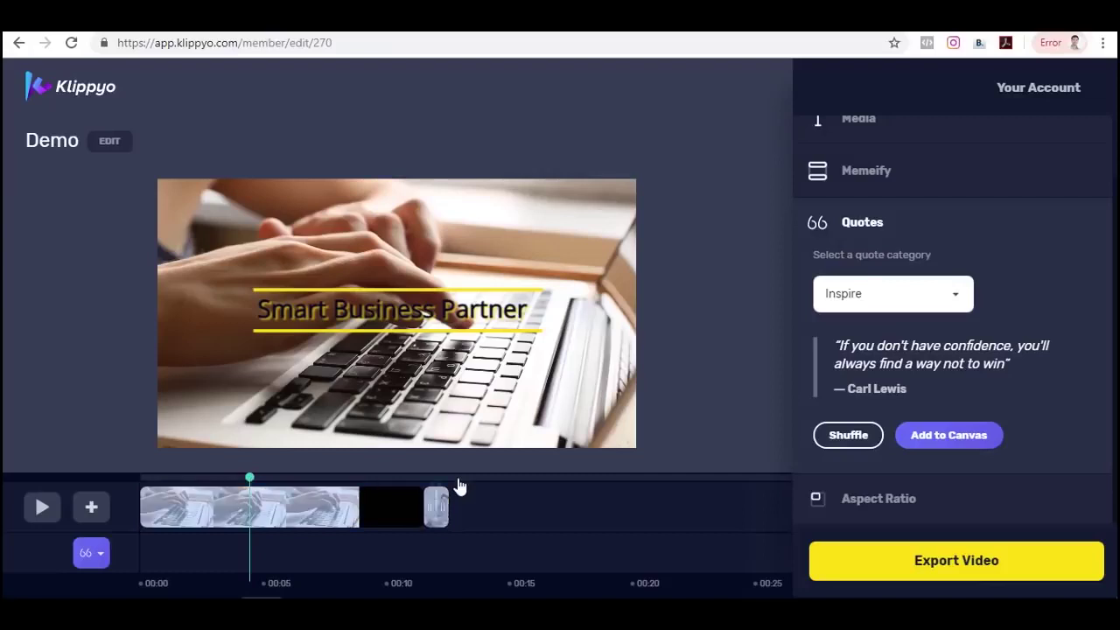
click(380, 477)
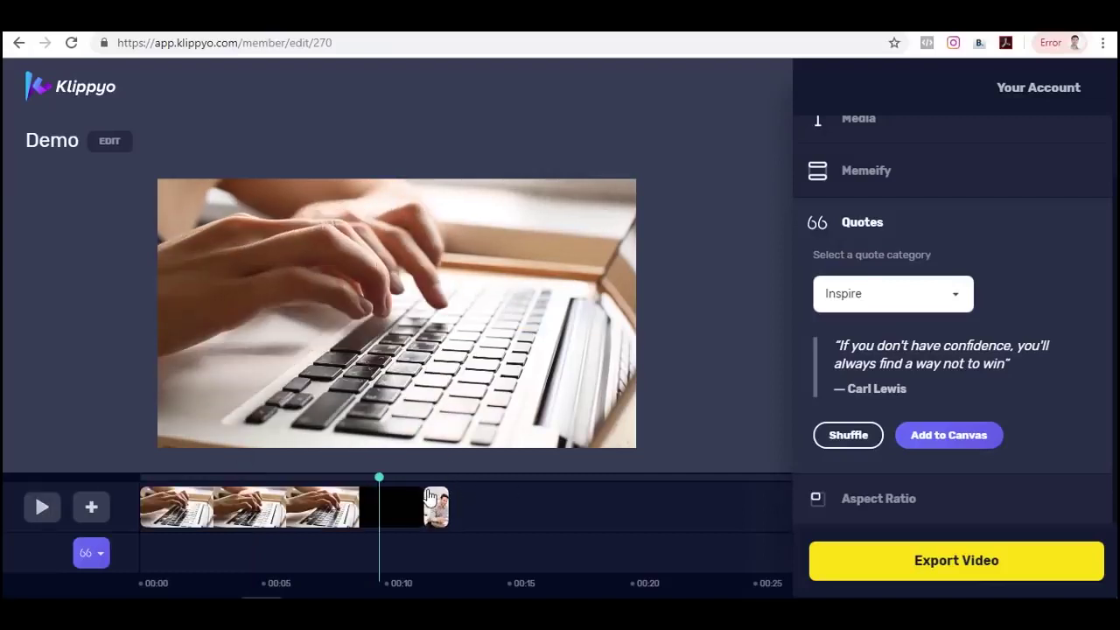
click(964, 443)
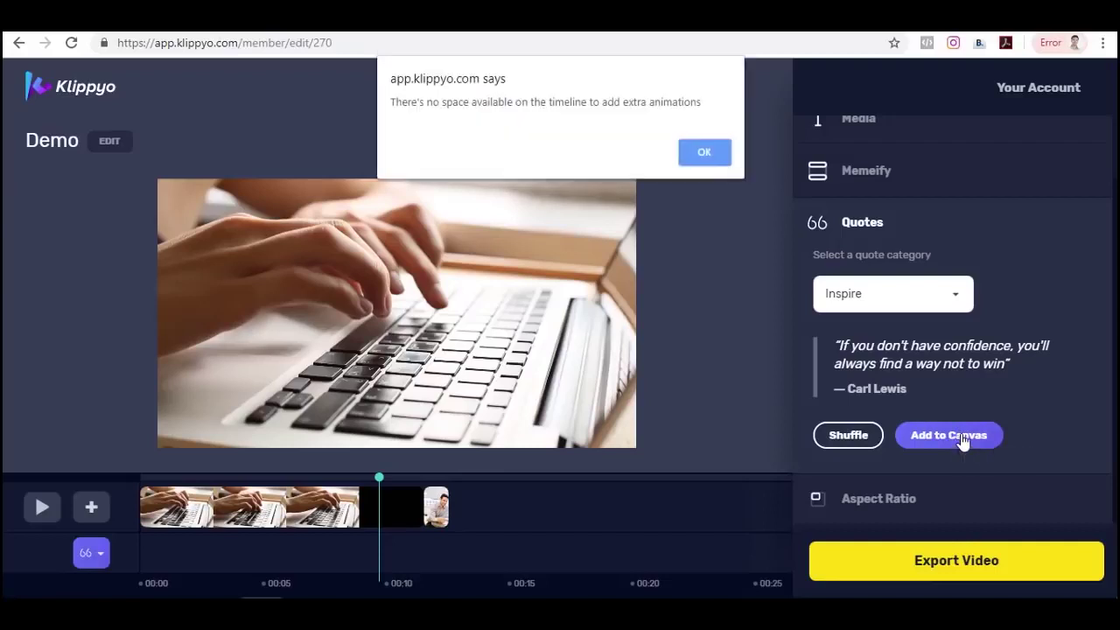
key(Return)
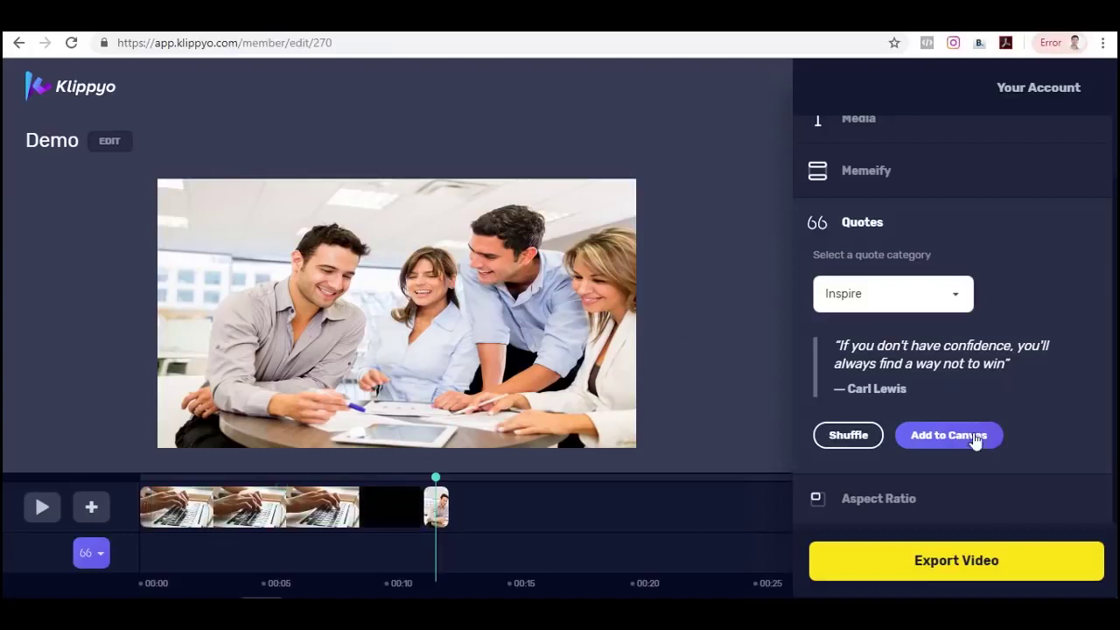
click(946, 447)
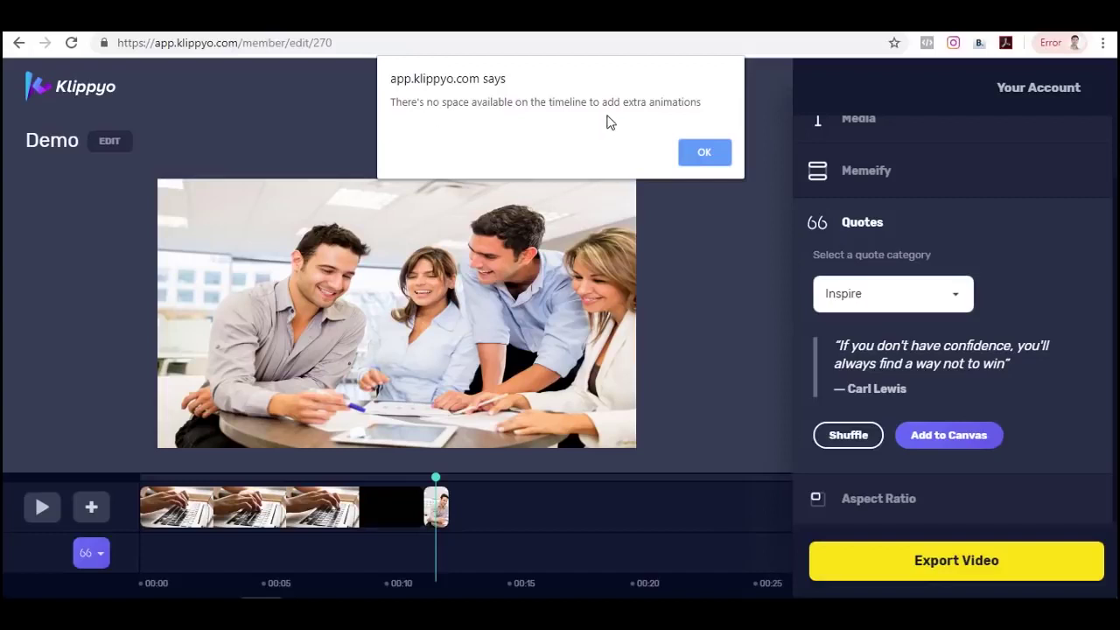
click(707, 154)
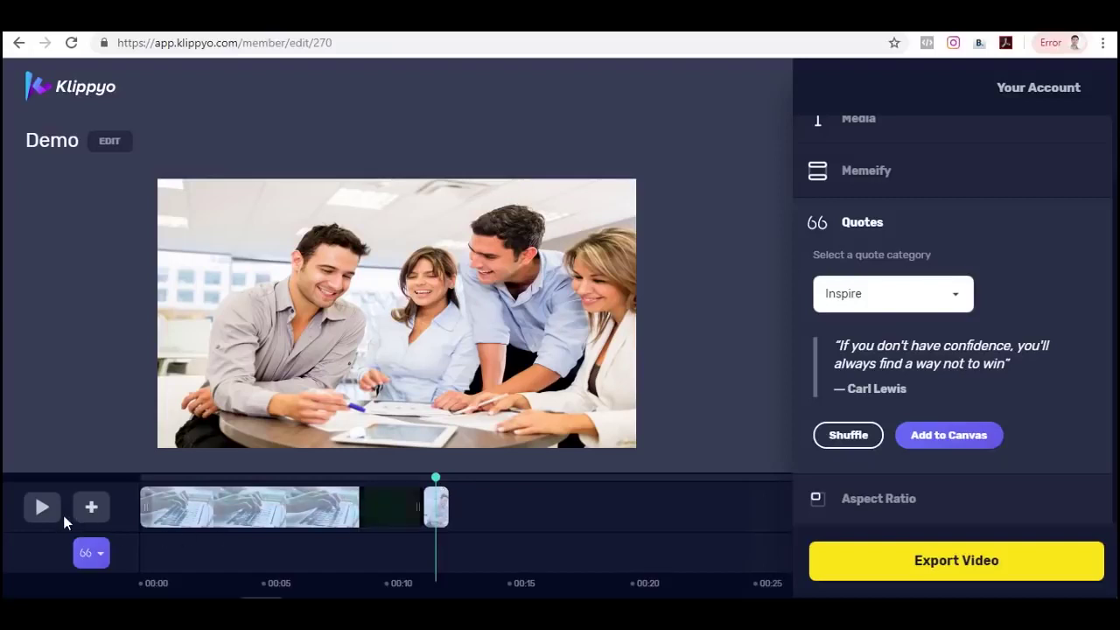
Play the Demo video from 00:00 to review the laptop-only timeline.
click(42, 514)
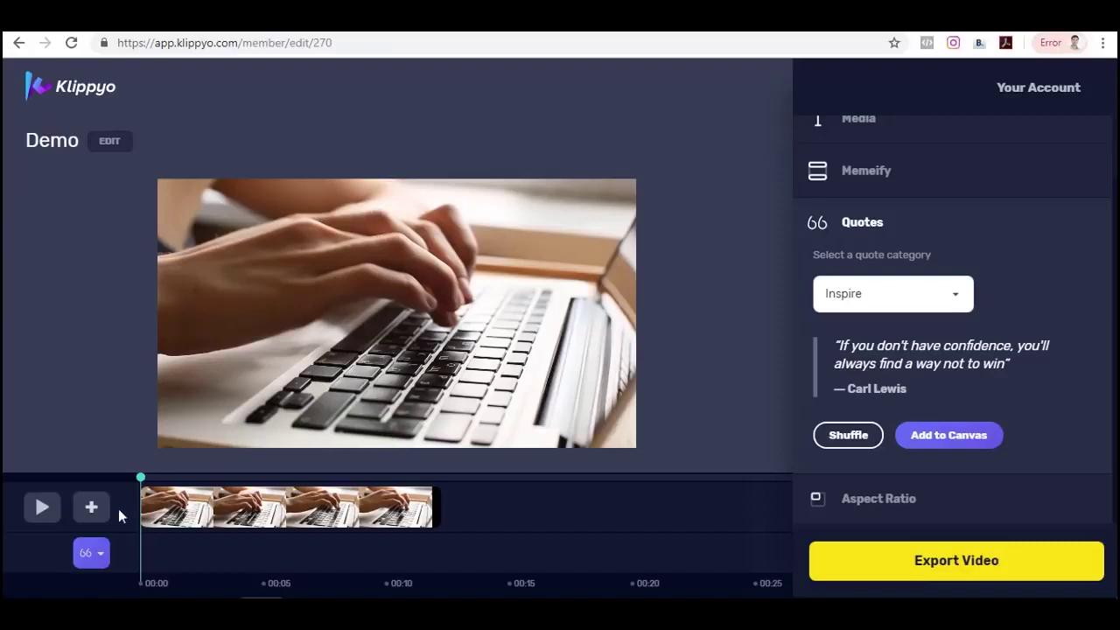
Add a Two Line Draw text layer, select it in the text editor and preview it.
click(103, 555)
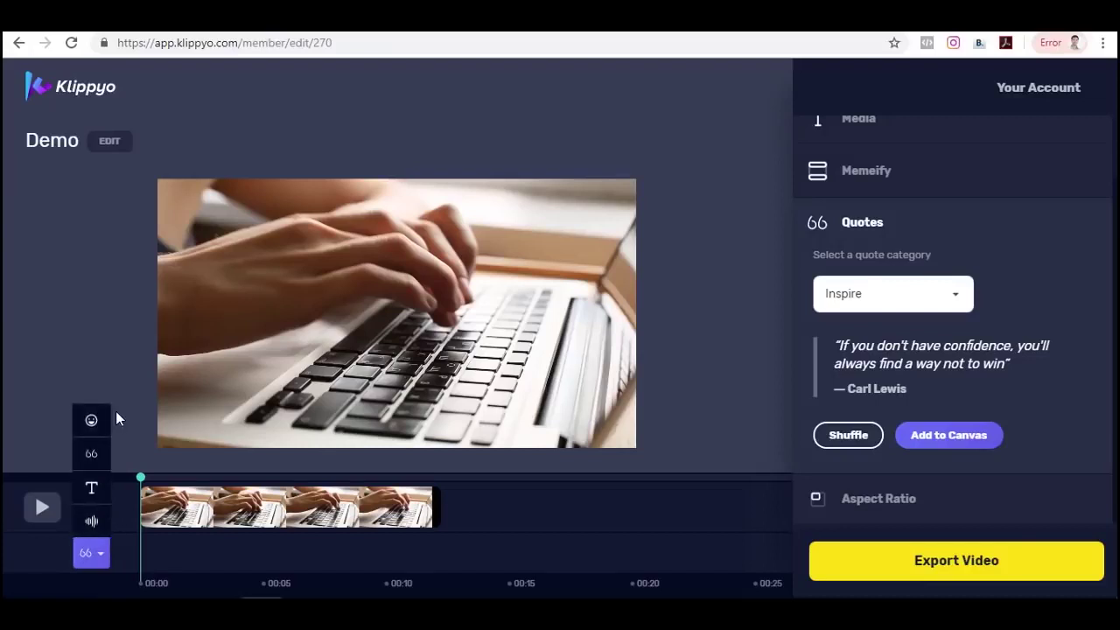
click(92, 492)
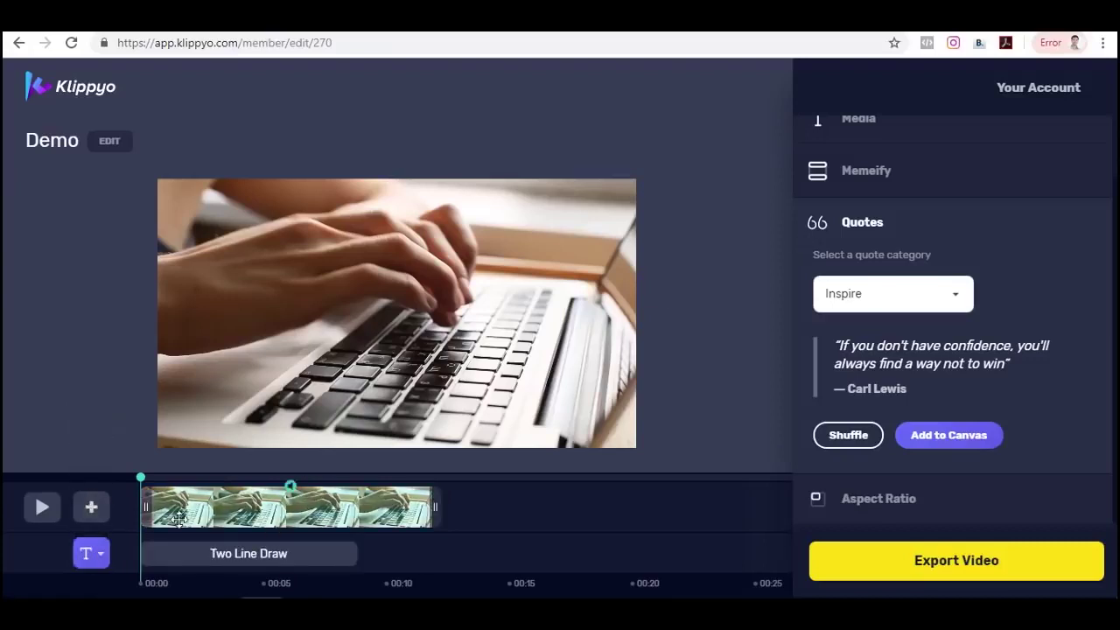
click(42, 508)
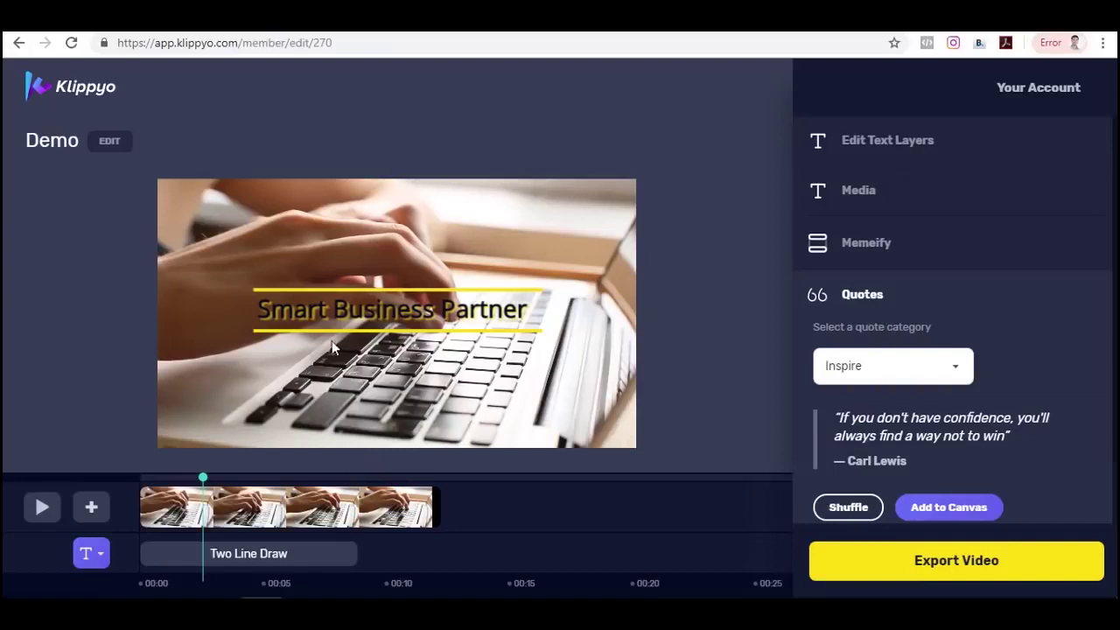
click(867, 195)
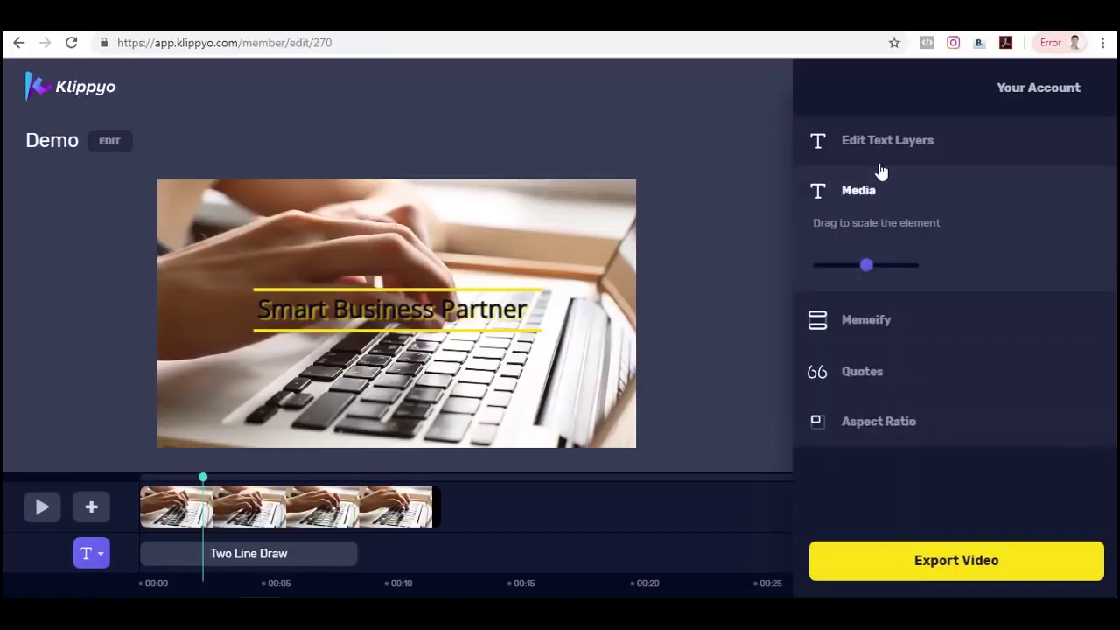
click(890, 145)
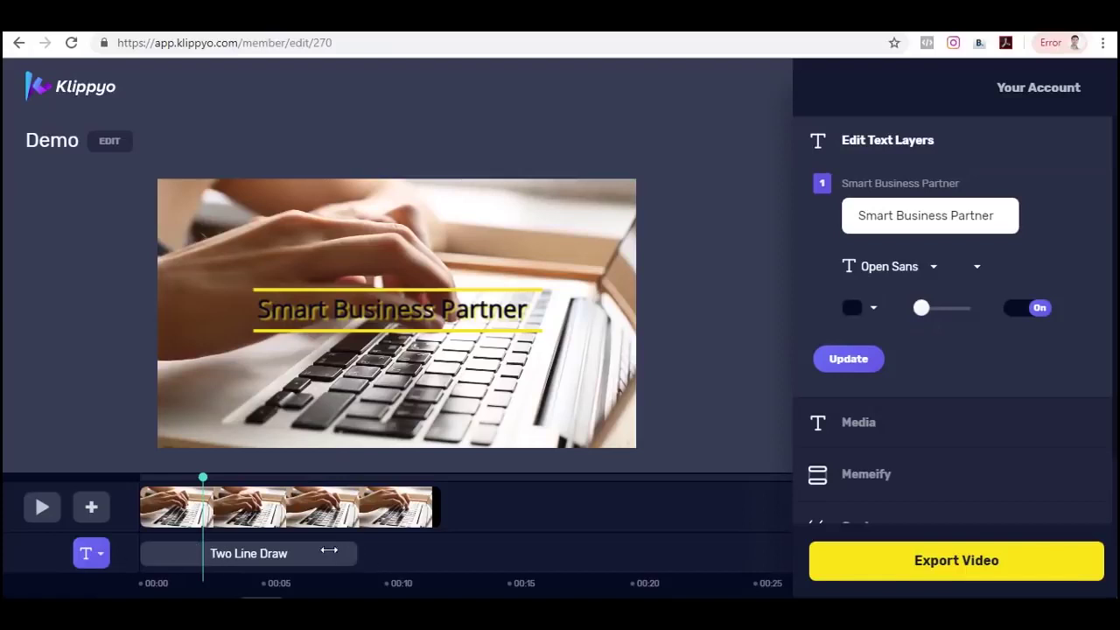
click(269, 553)
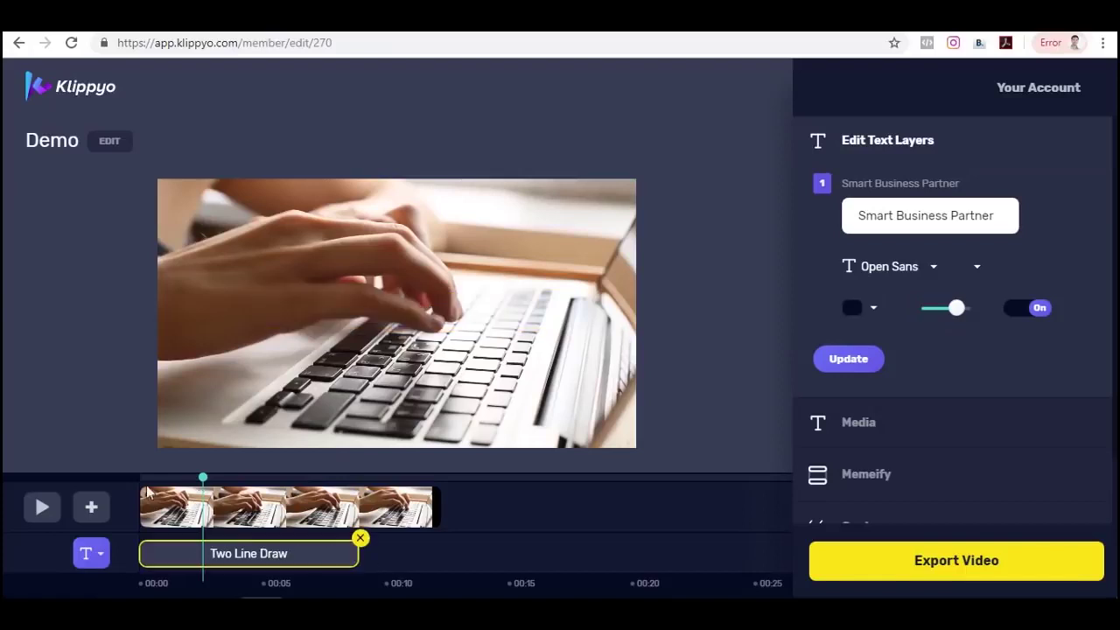
click(41, 508)
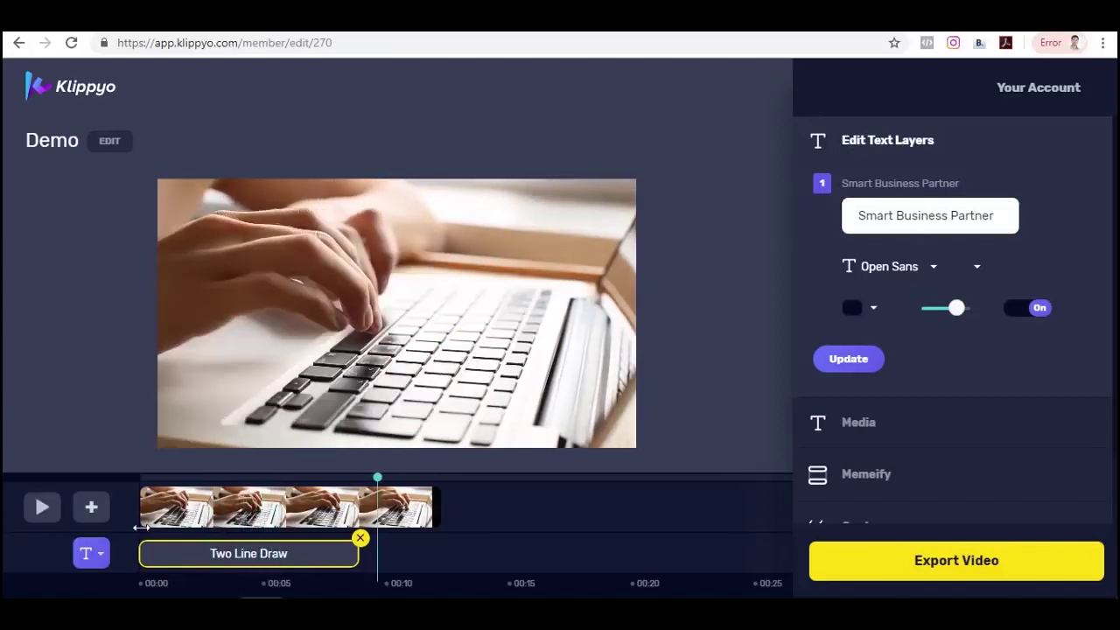
Bring up the menu of layer types that can be added.
click(99, 555)
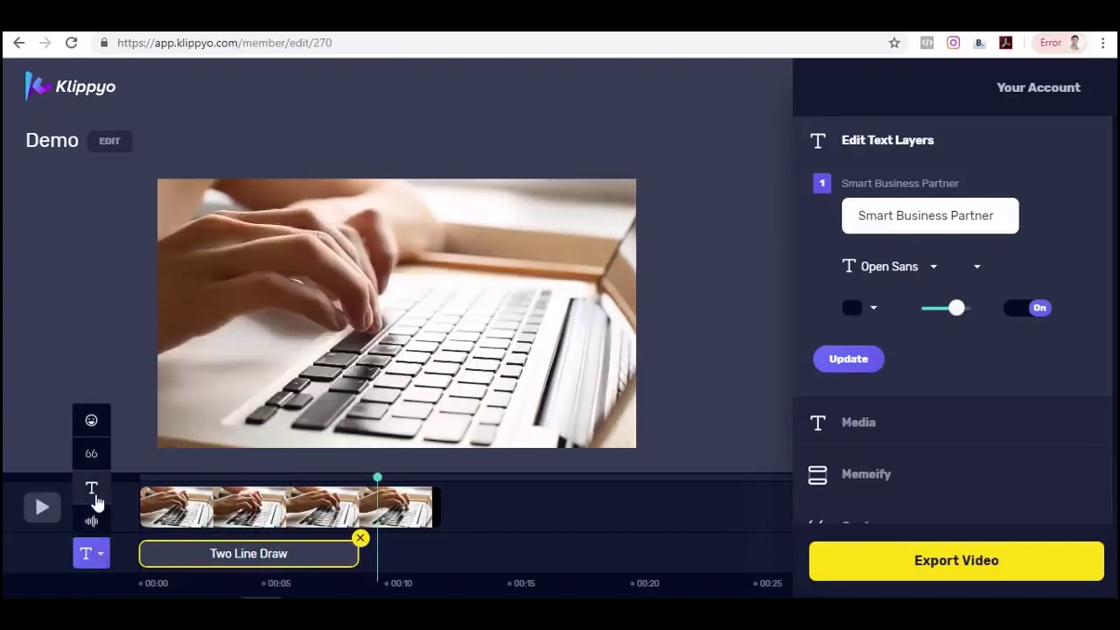
scroll(1050, 267, down, 1)
scroll(901, 366, up, 1)
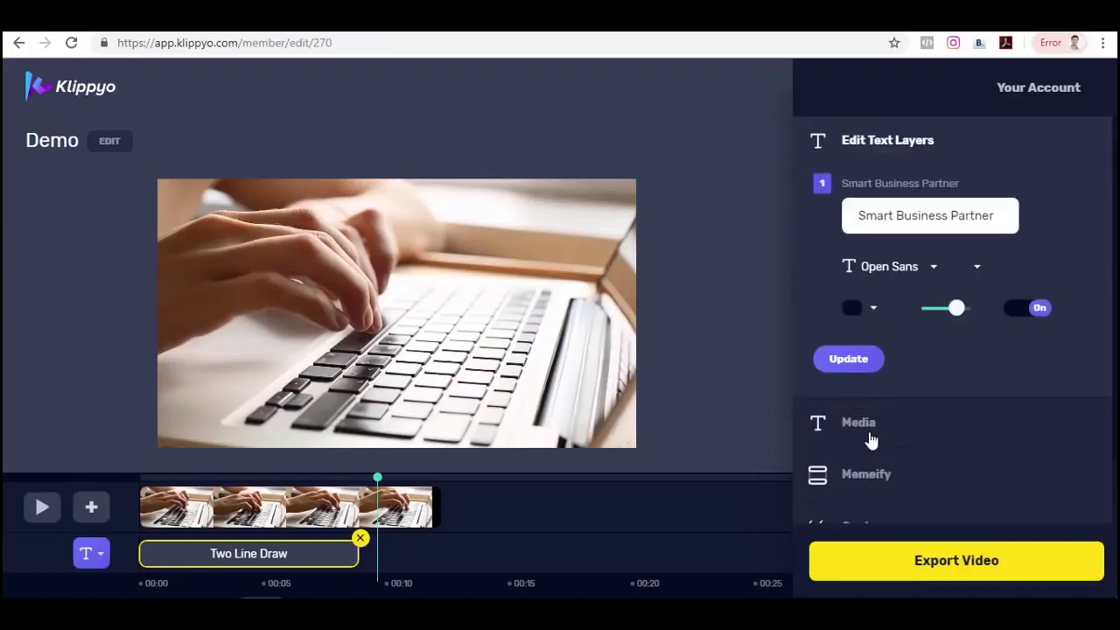
click(871, 440)
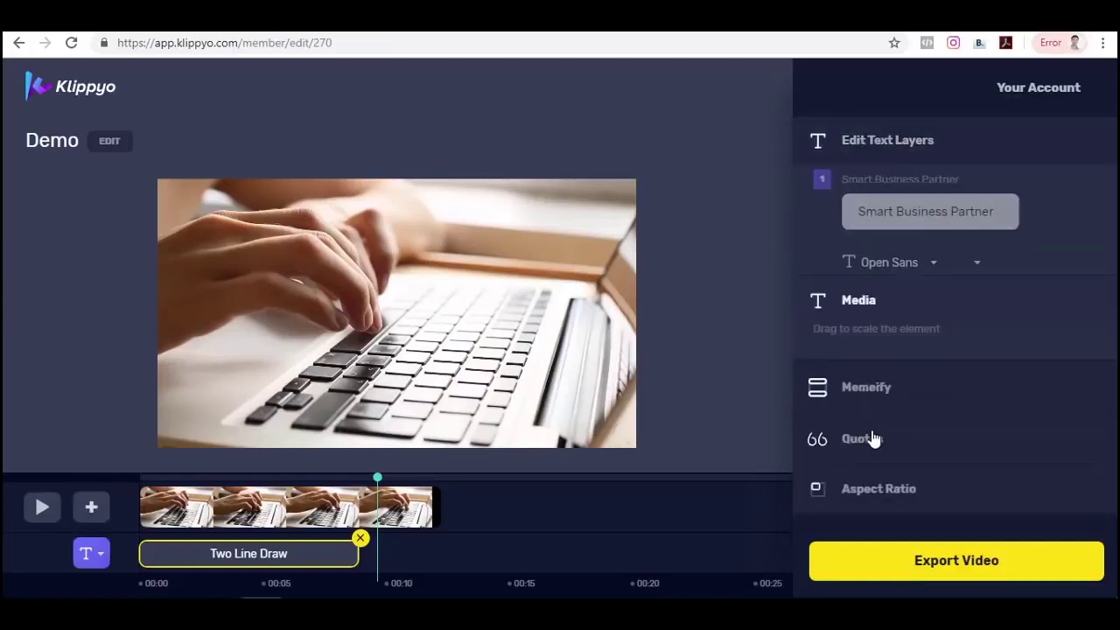
click(872, 143)
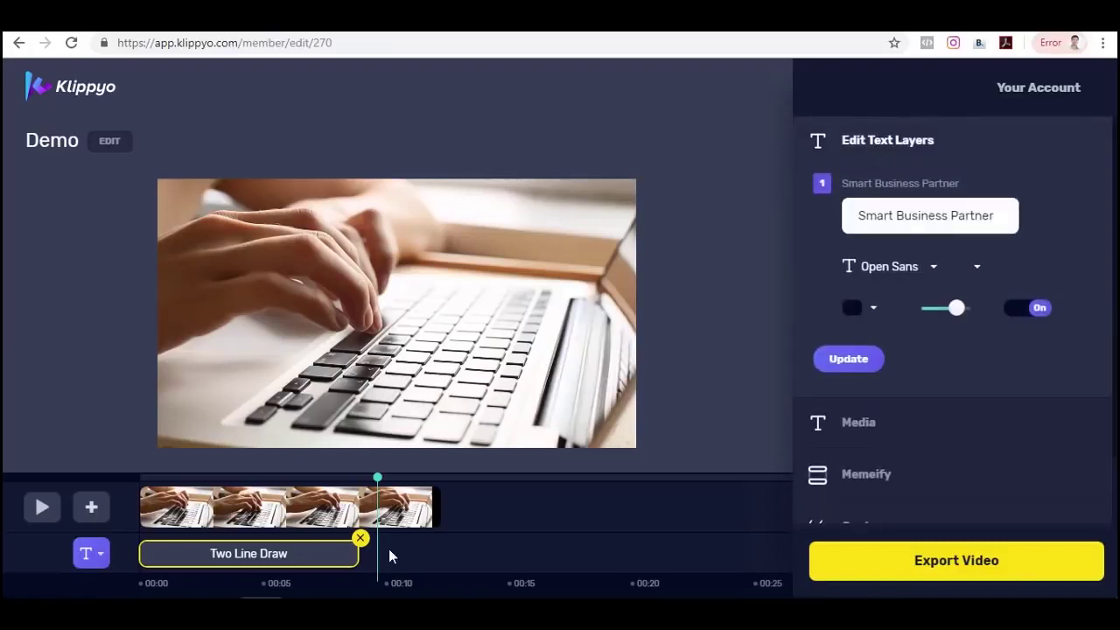
mouse_move(110, 525)
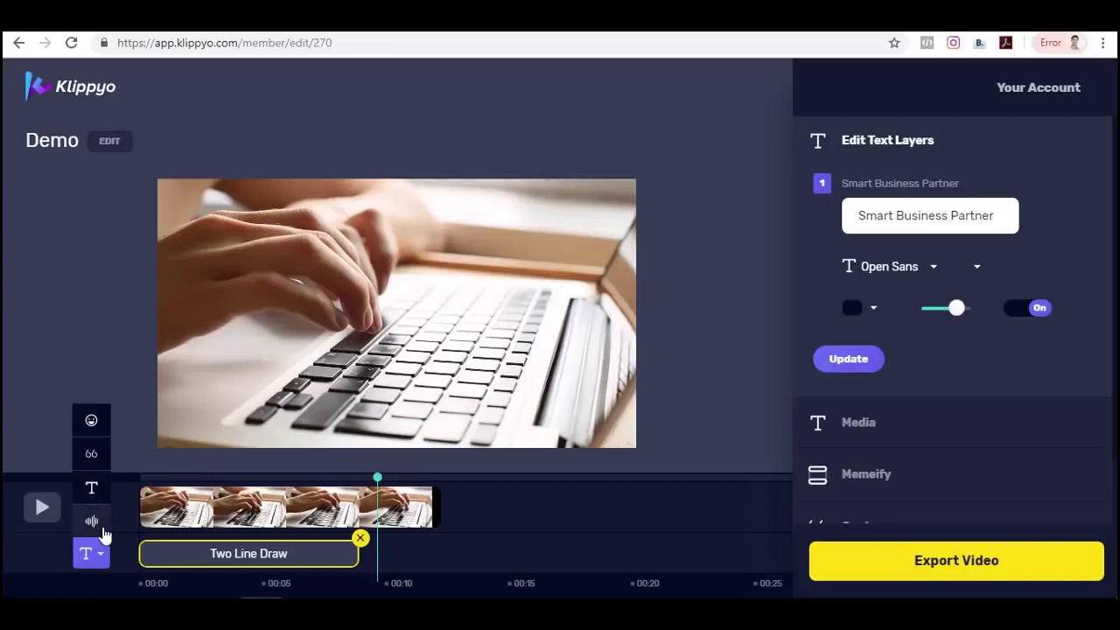
Search stock audio for 'backfound' and add the Background Solutions track to the timeline.
click(94, 523)
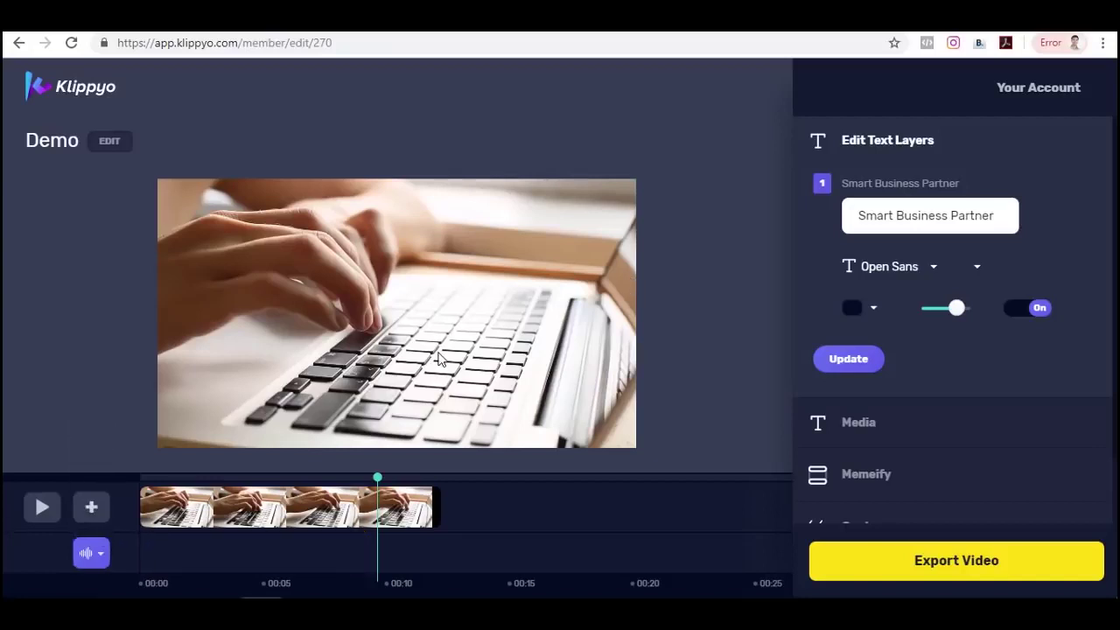
scroll(990, 303, down, 1)
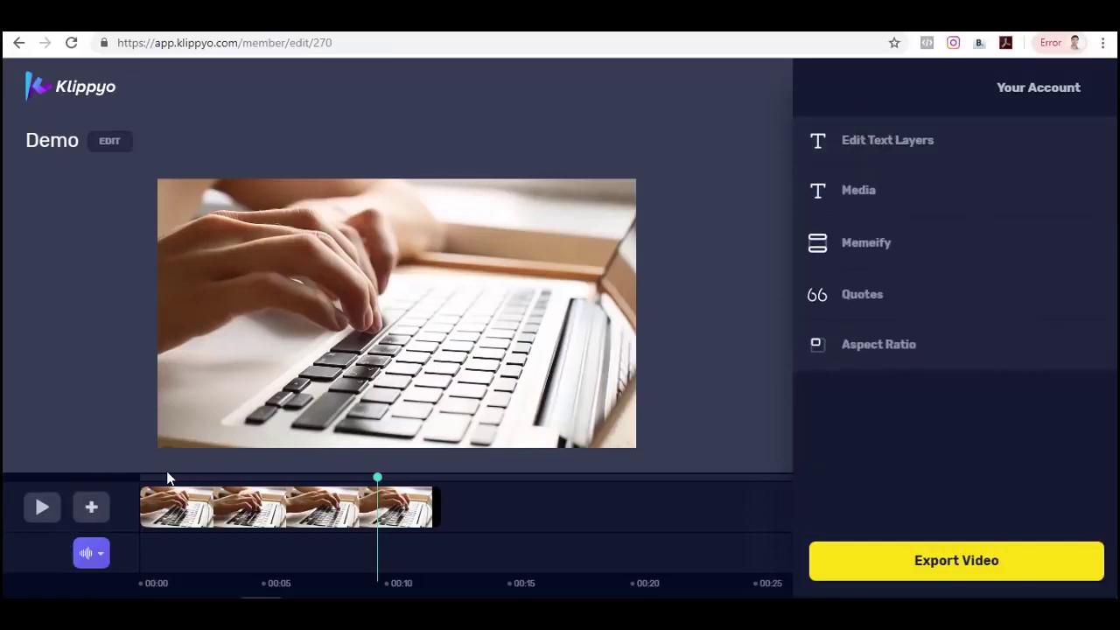
click(92, 508)
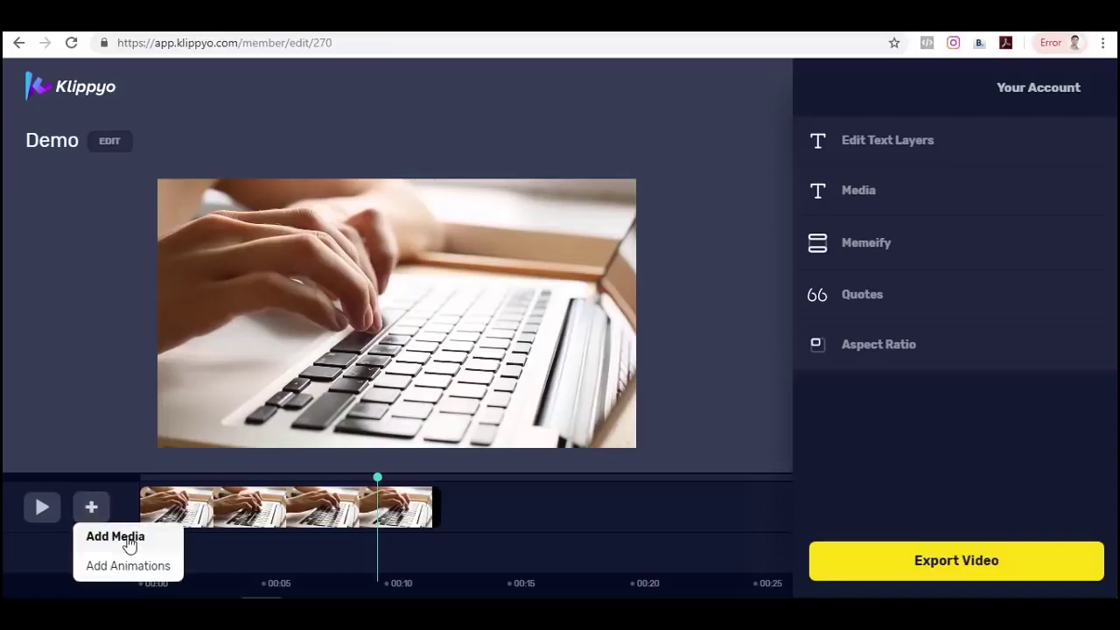
click(127, 538)
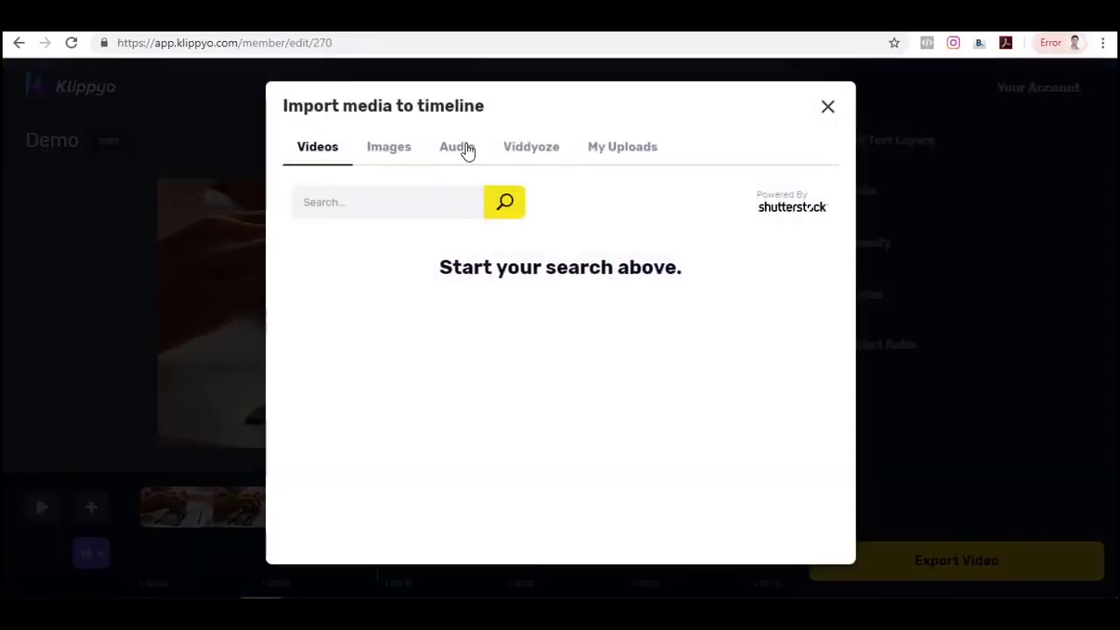
click(464, 152)
click(405, 196)
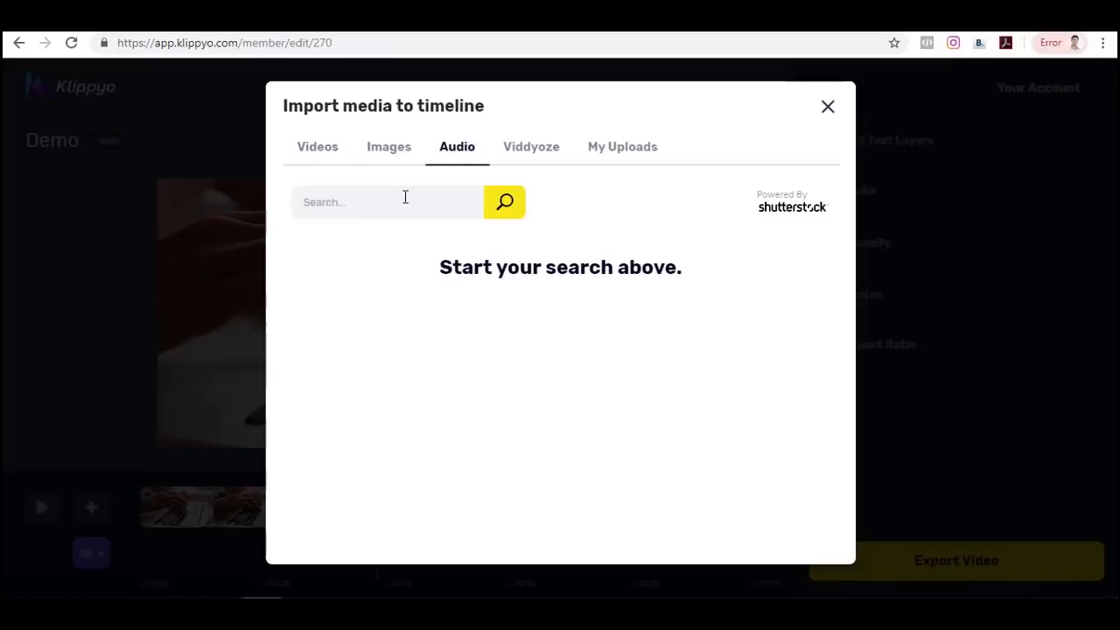
text(backfound)
key(Return)
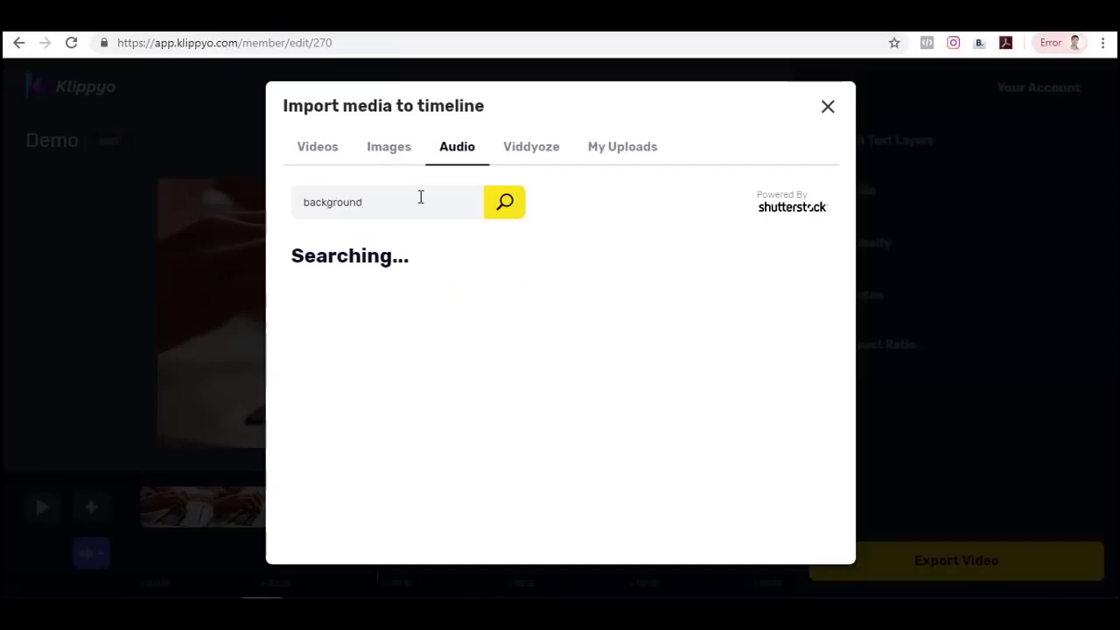
mouse_move(380, 335)
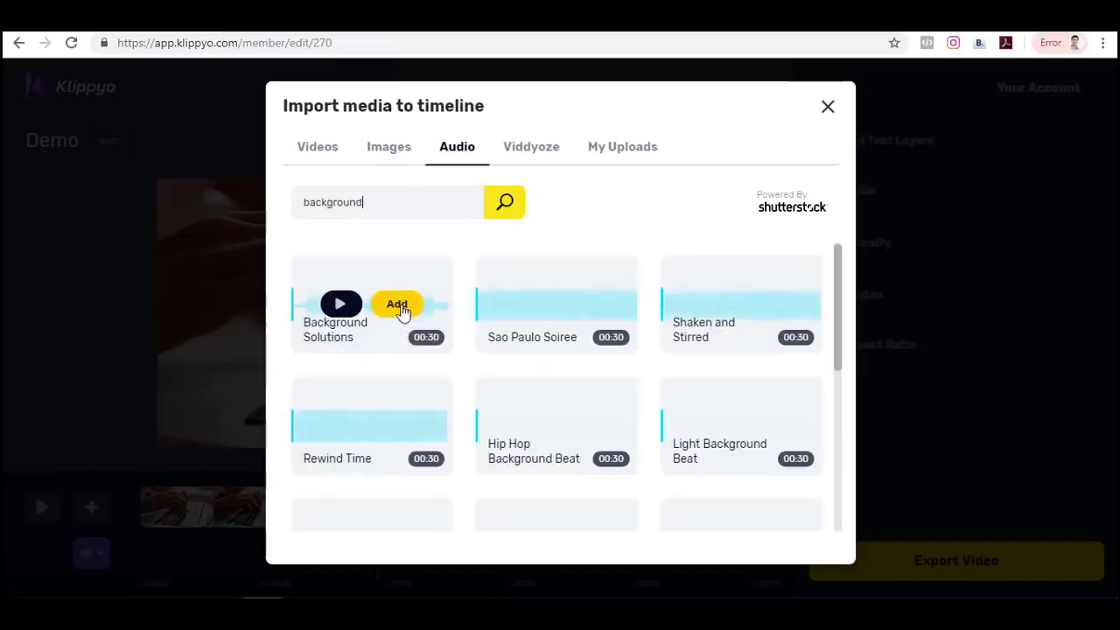
click(405, 306)
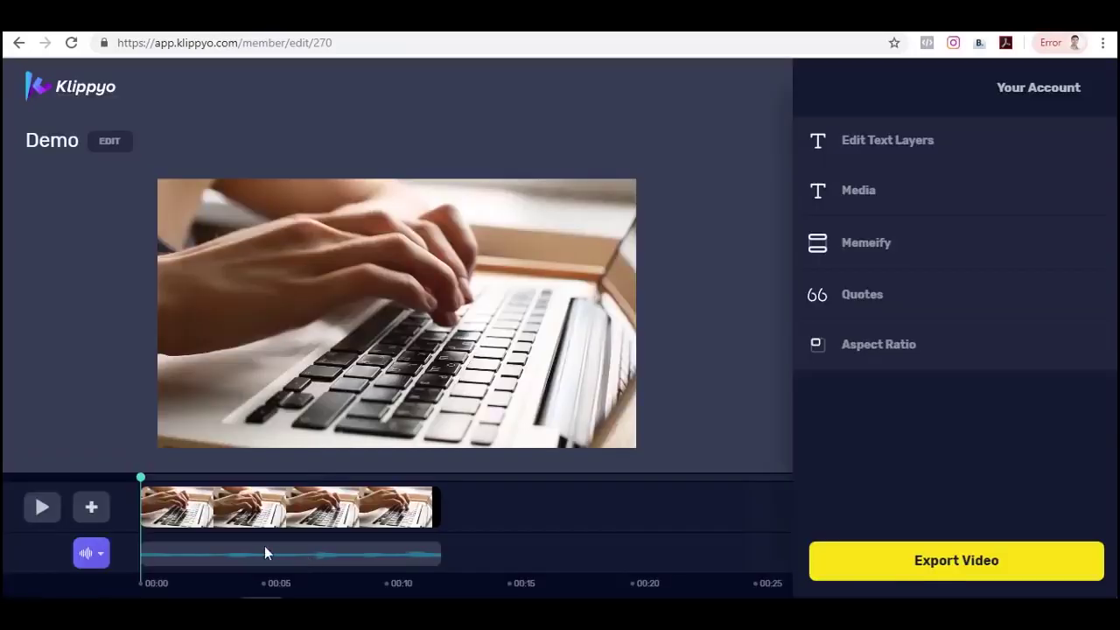
click(37, 511)
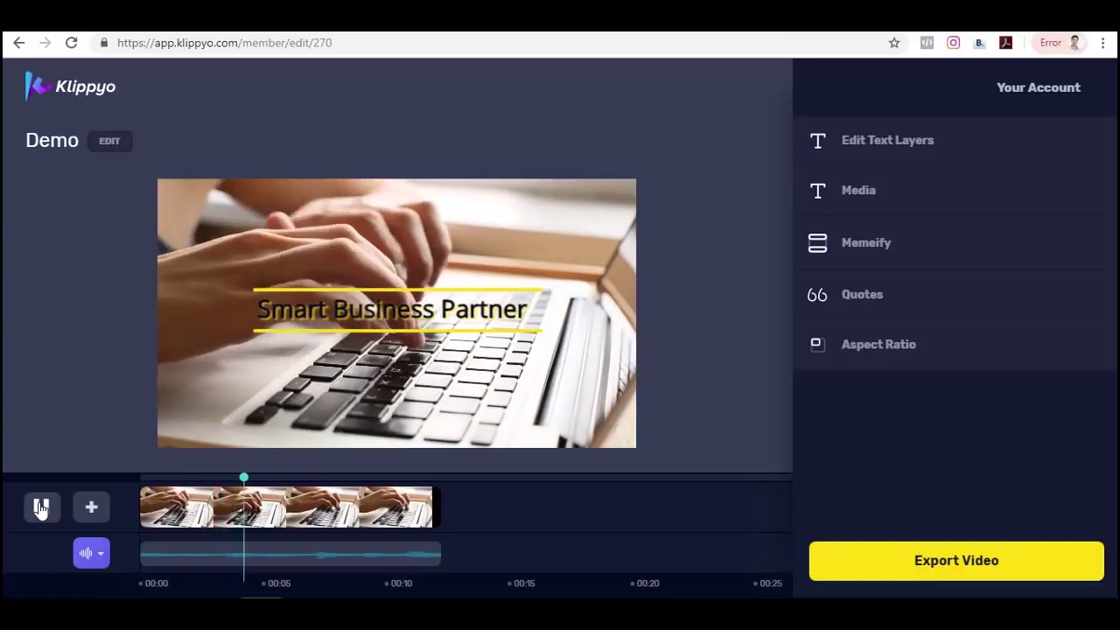
click(39, 509)
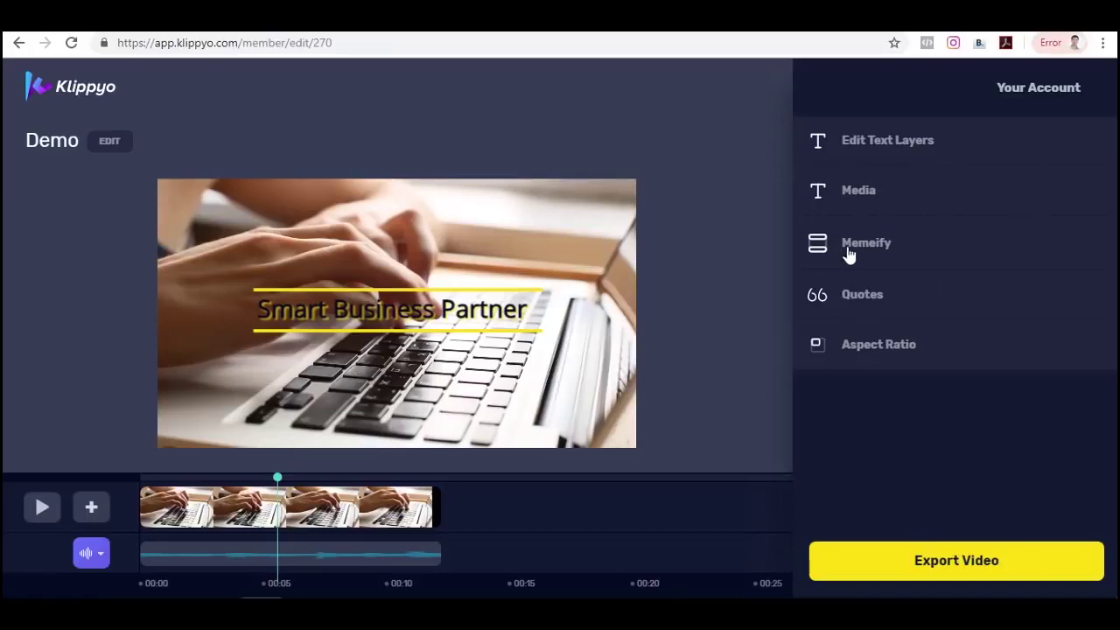
Look over the Memeify meme bar options.
click(879, 246)
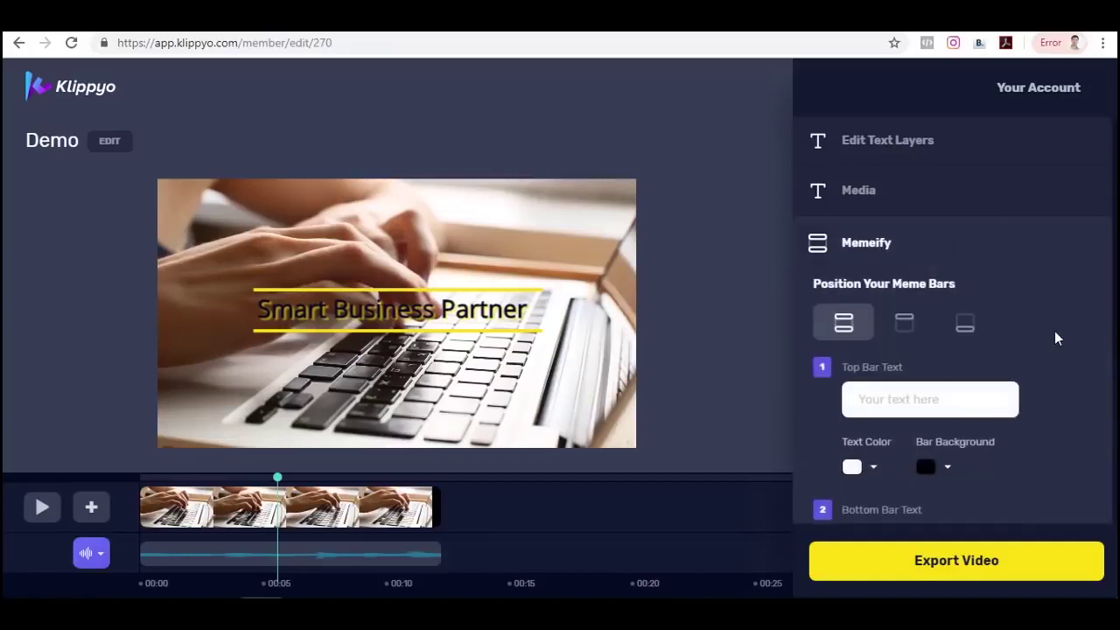
scroll(1070, 334, down, 1)
scroll(1071, 334, down, 3)
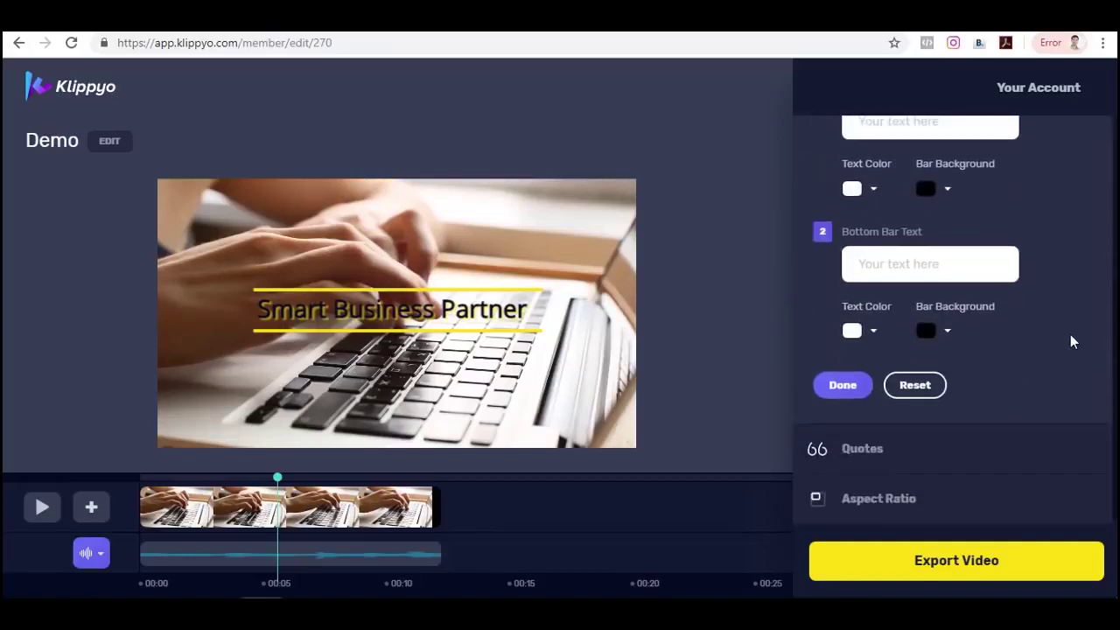
scroll(1071, 334, up, 2)
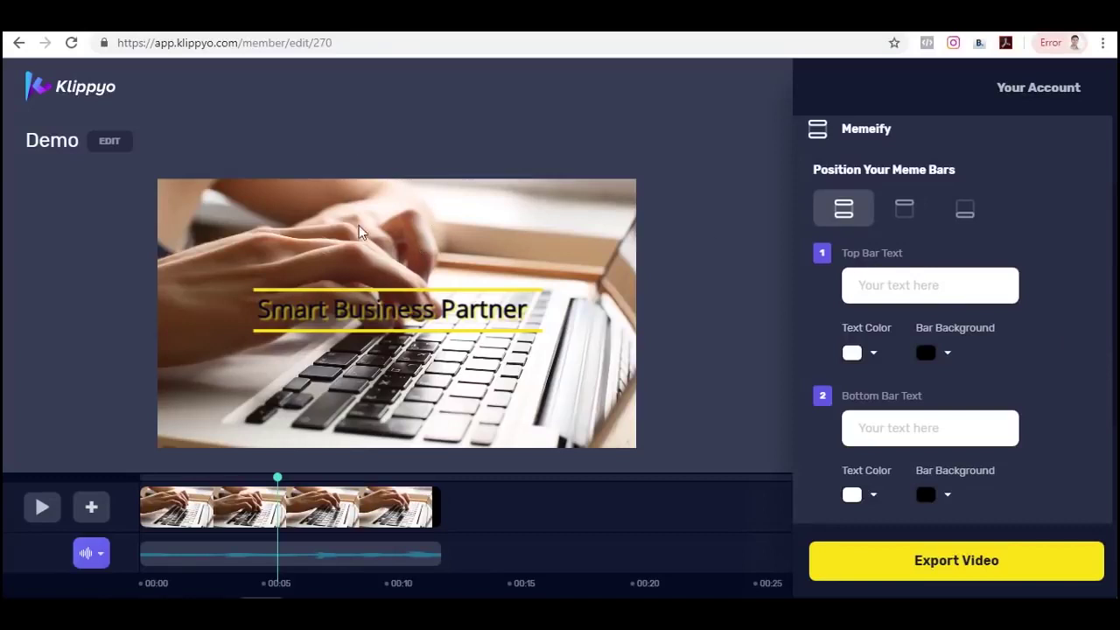
scroll(1028, 419, down, 3)
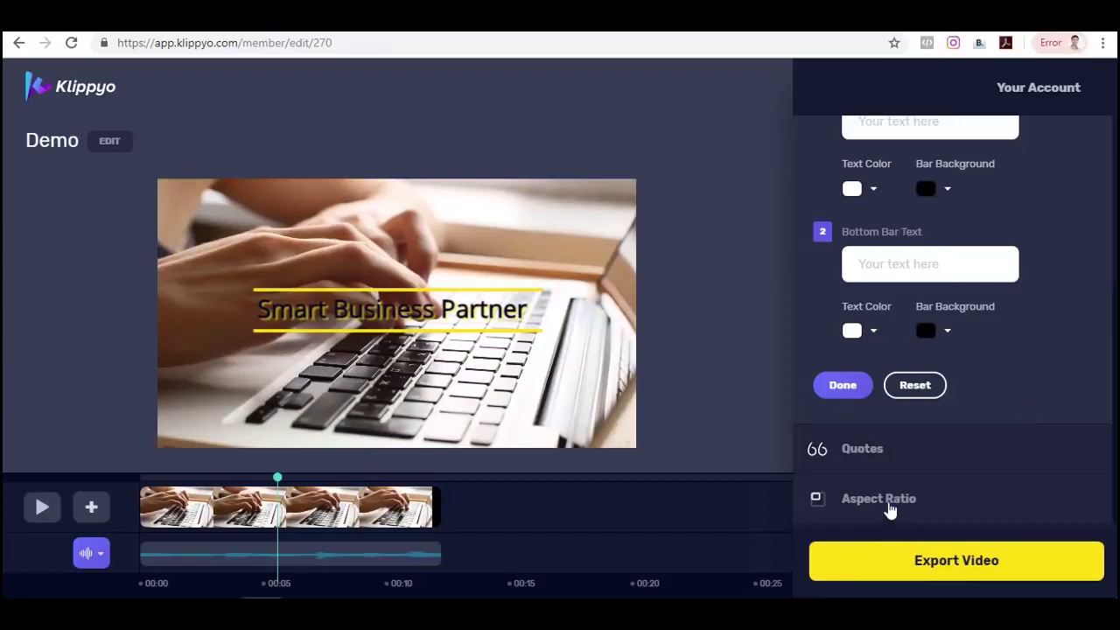
Set the aspect ratio to Square, Facebook 1080 x 1080.
click(910, 498)
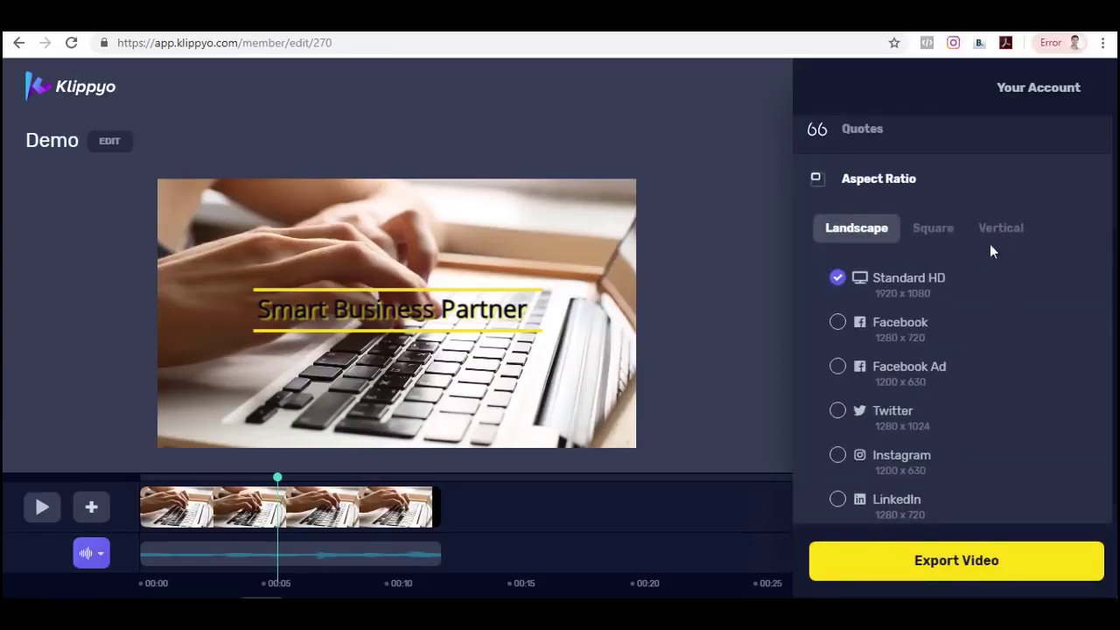
click(936, 229)
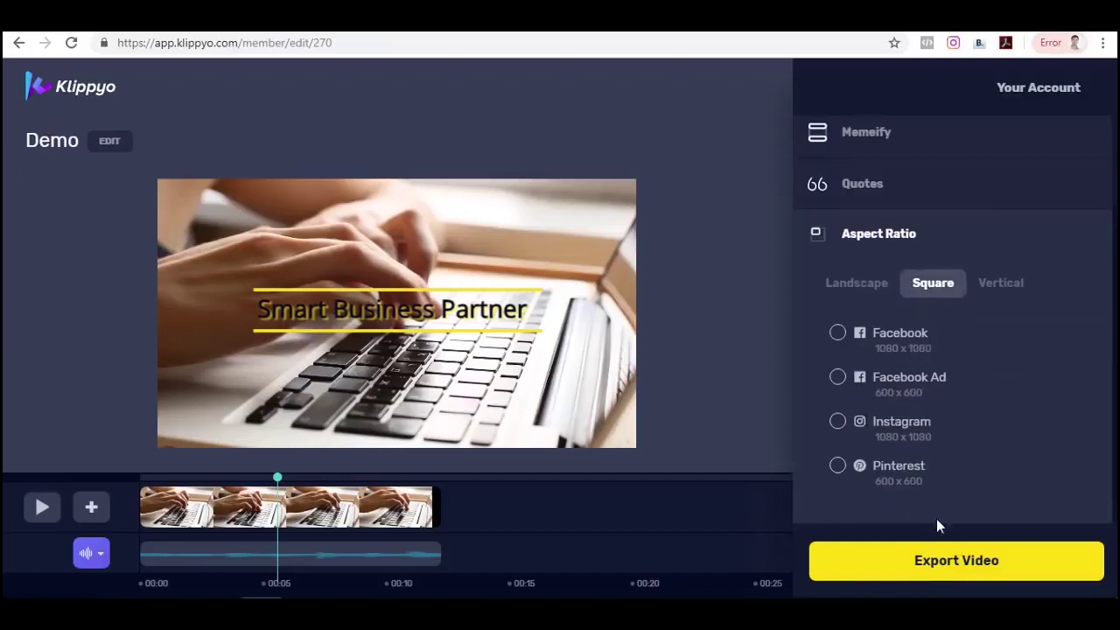
click(838, 334)
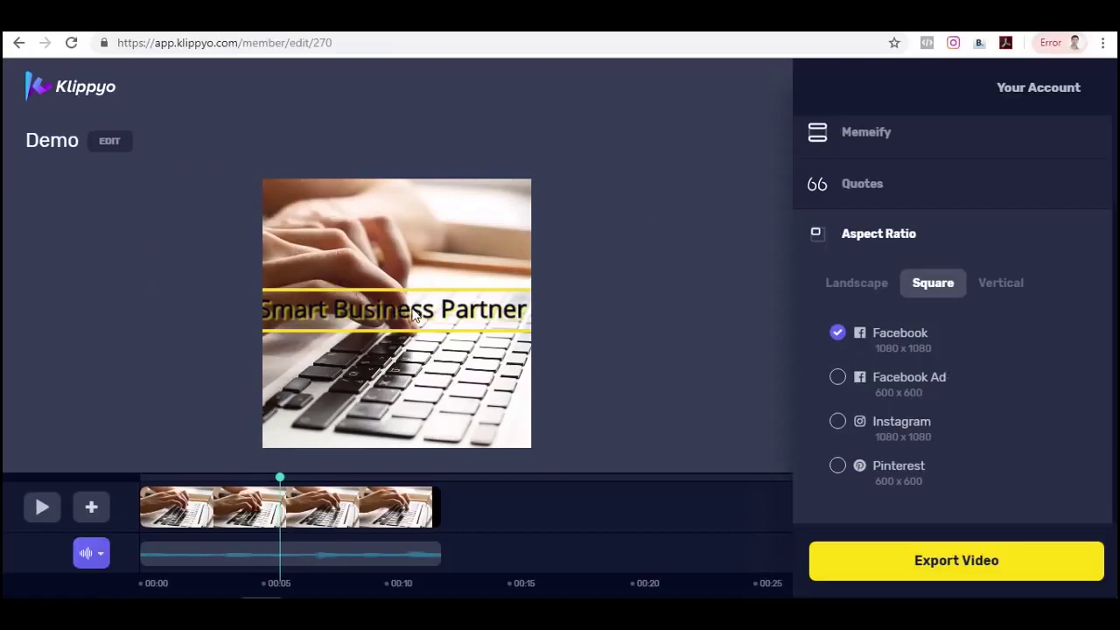
scroll(1059, 320, up, 2)
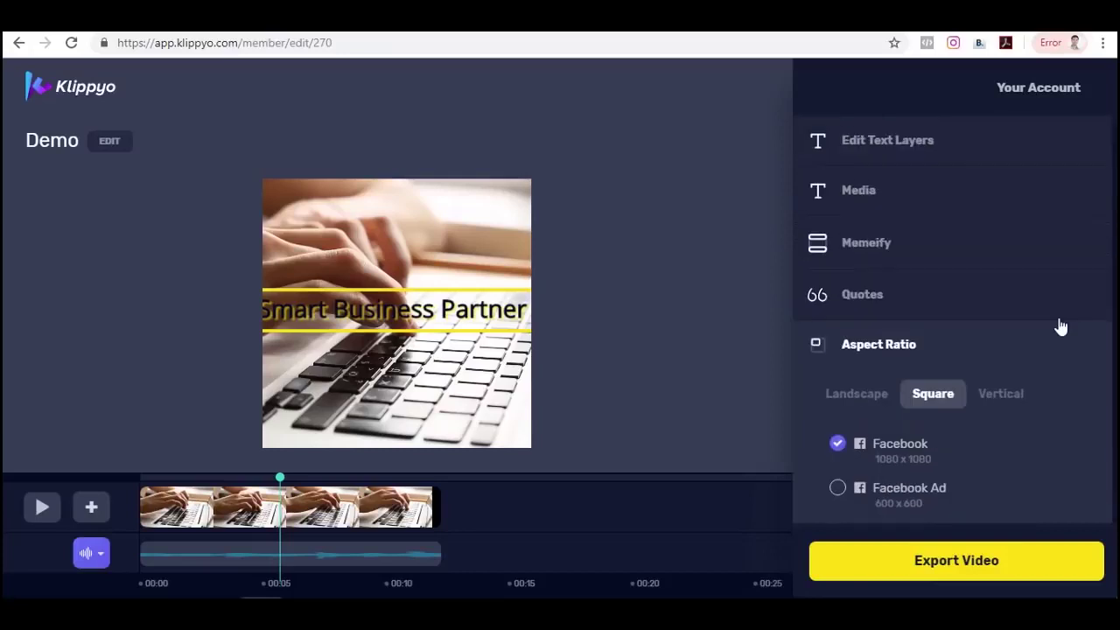
Drag the Media 'Drag to scale the element' slider left to shrink the laptop clip.
click(863, 144)
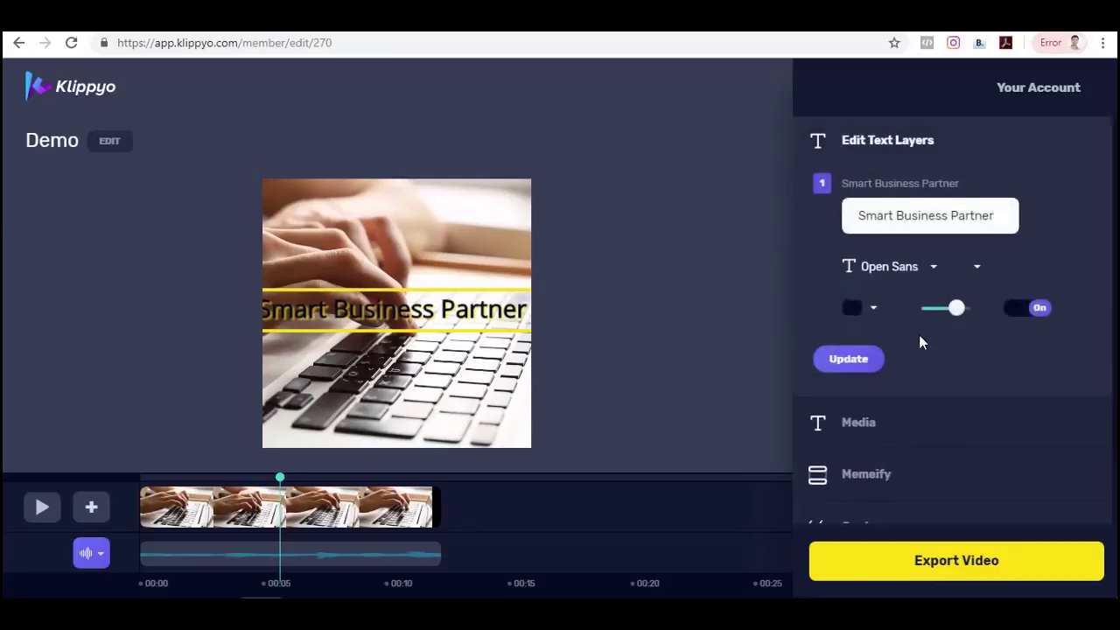
click(858, 421)
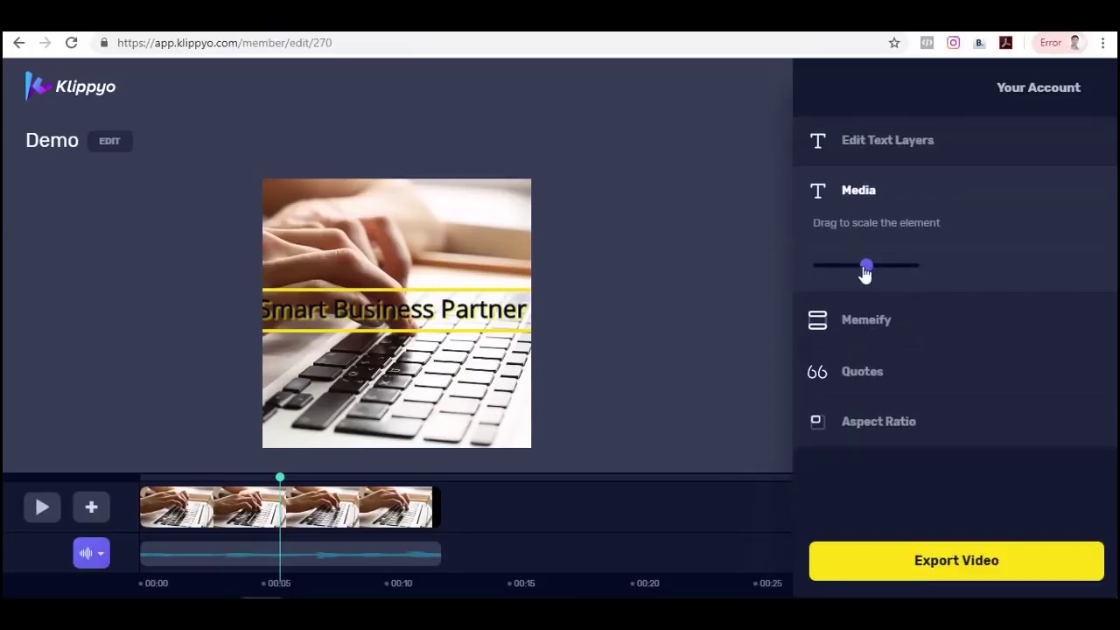
drag(865, 272, 862, 272)
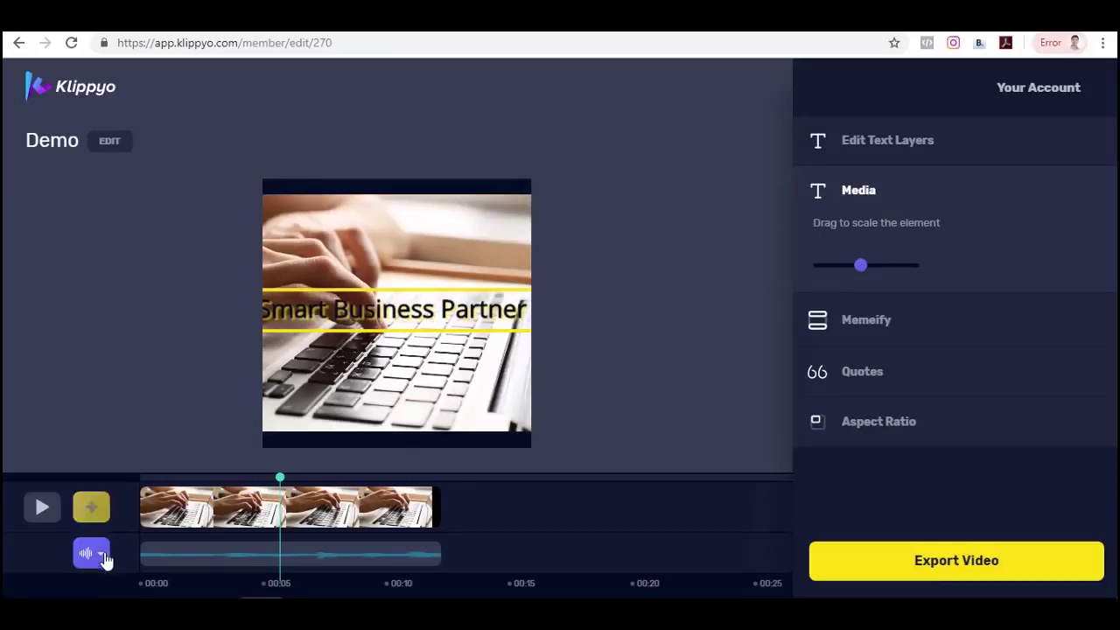
click(91, 490)
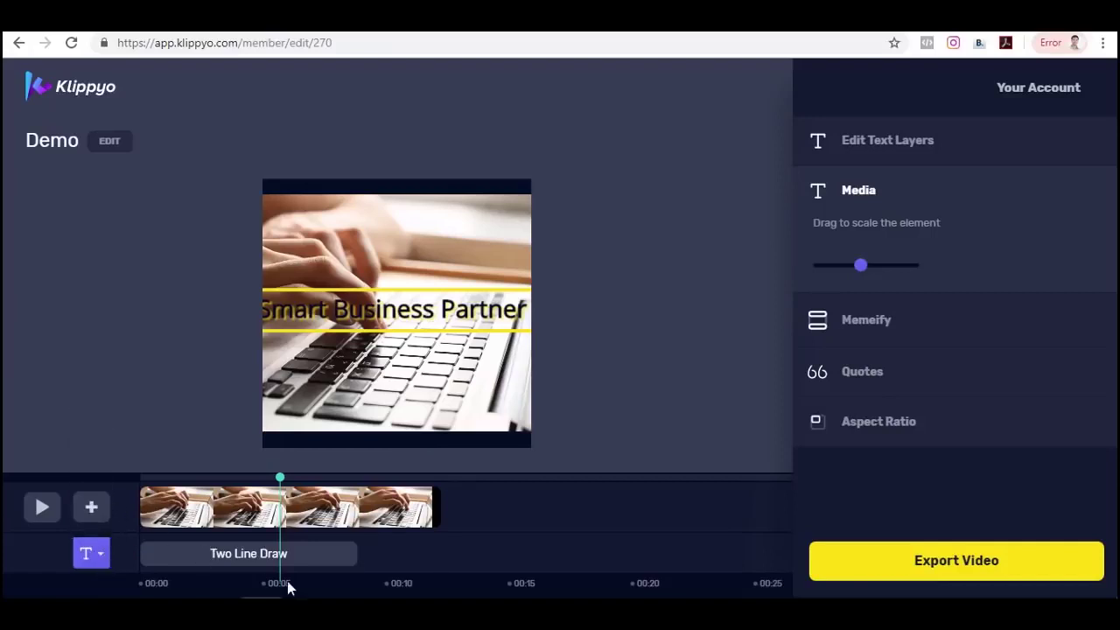
click(259, 552)
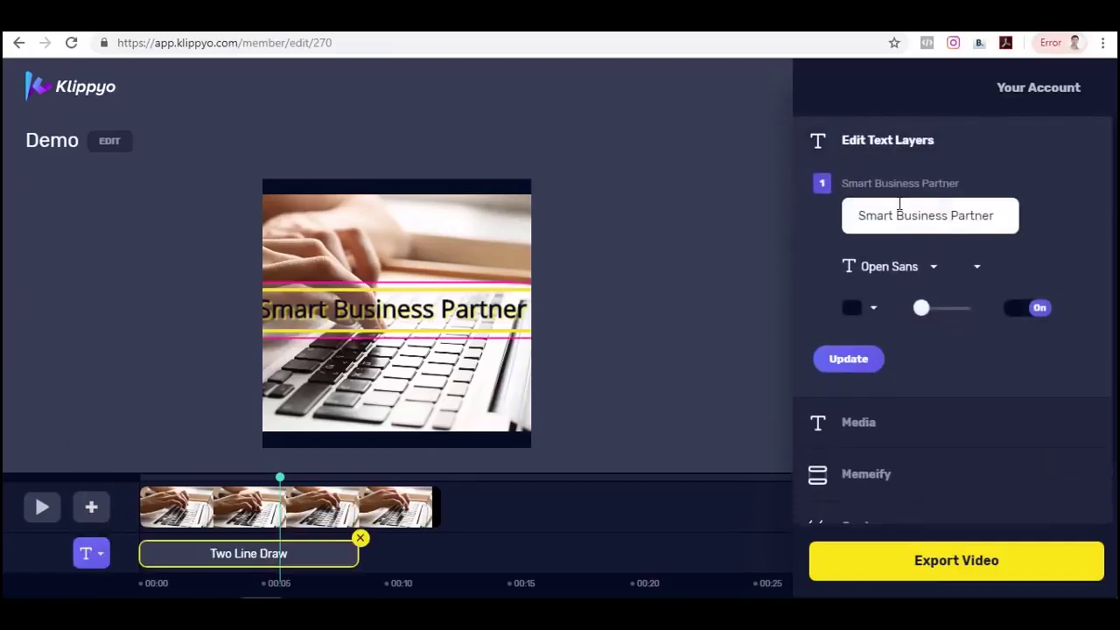
click(867, 421)
mouse_move(857, 269)
mouse_down()
mouse_move(847, 269)
mouse_move(863, 268)
mouse_up()
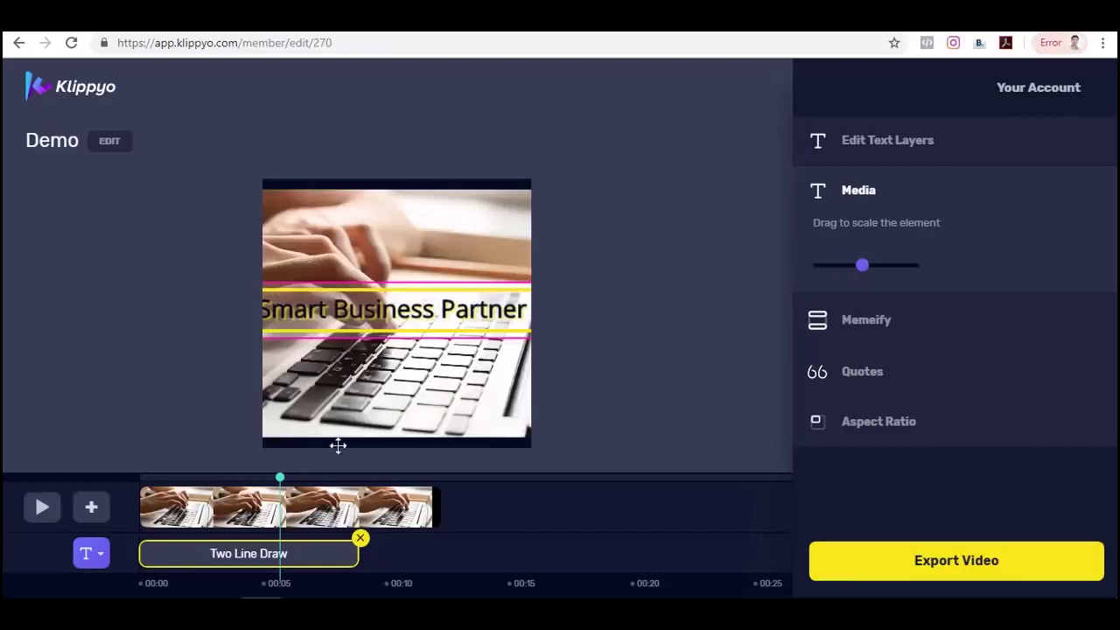
click(210, 552)
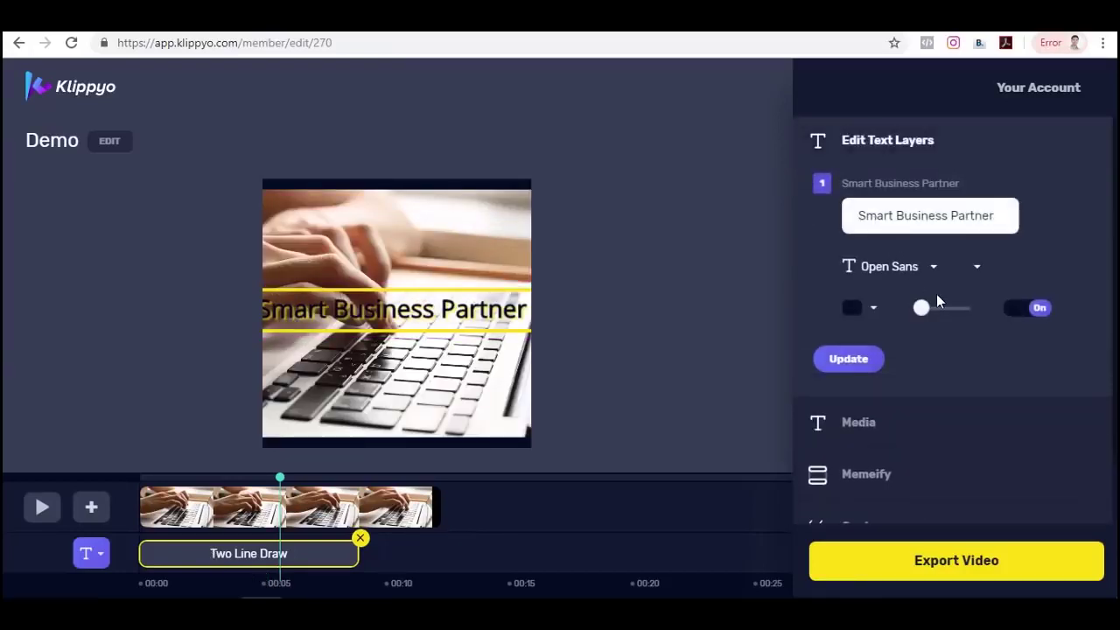
click(910, 418)
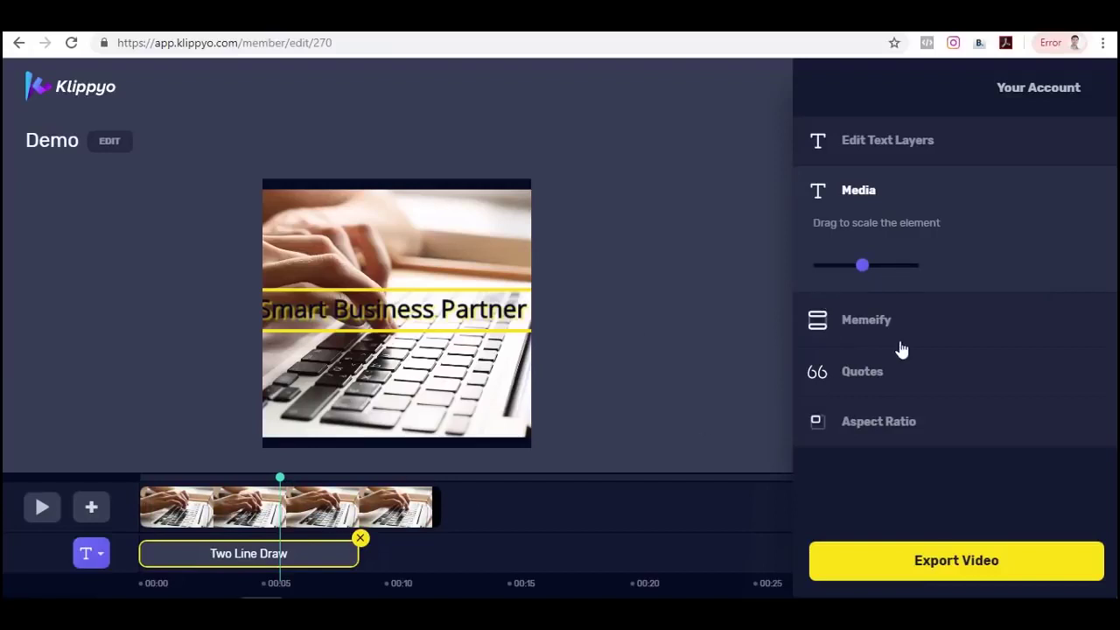
drag(864, 267, 853, 268)
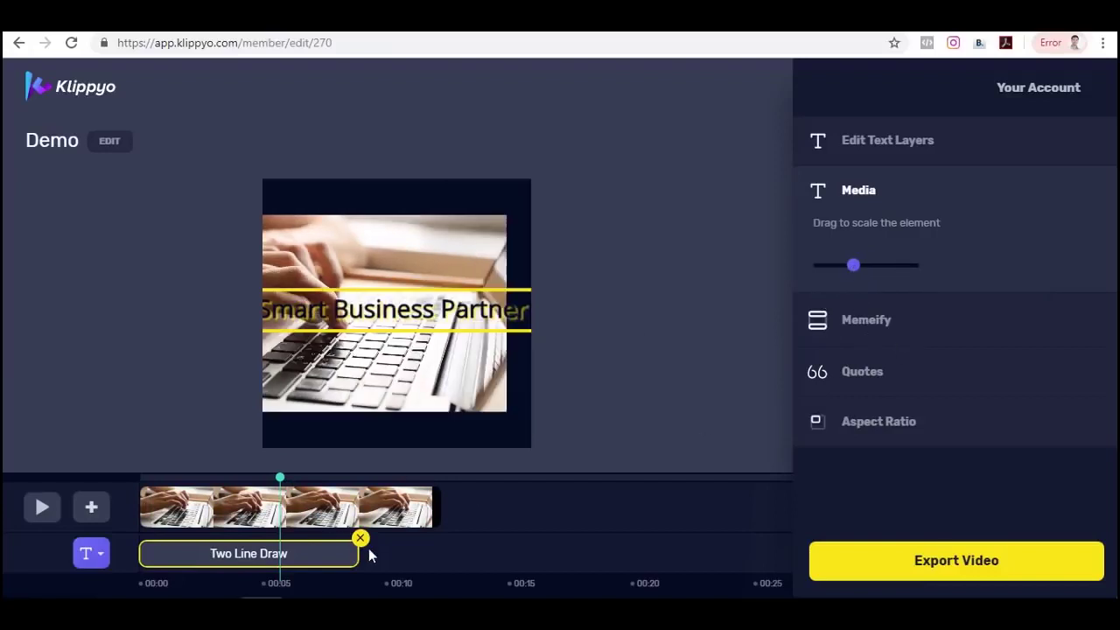
Delete the Two Line Draw text clip and reselect the laptop clip's Media scaling.
click(360, 538)
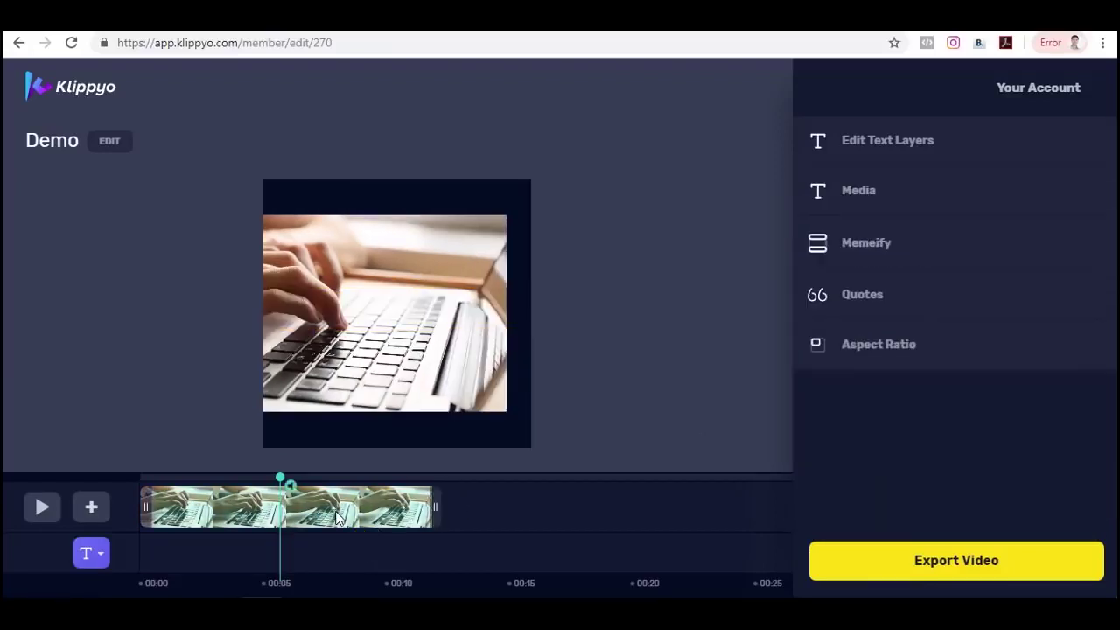
click(289, 506)
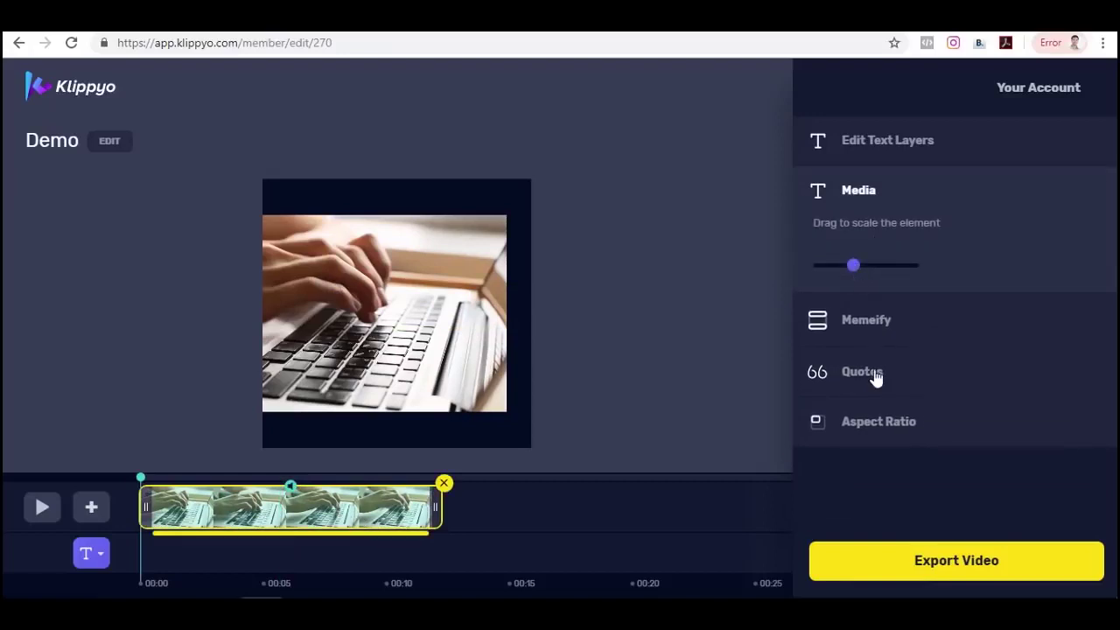
click(880, 425)
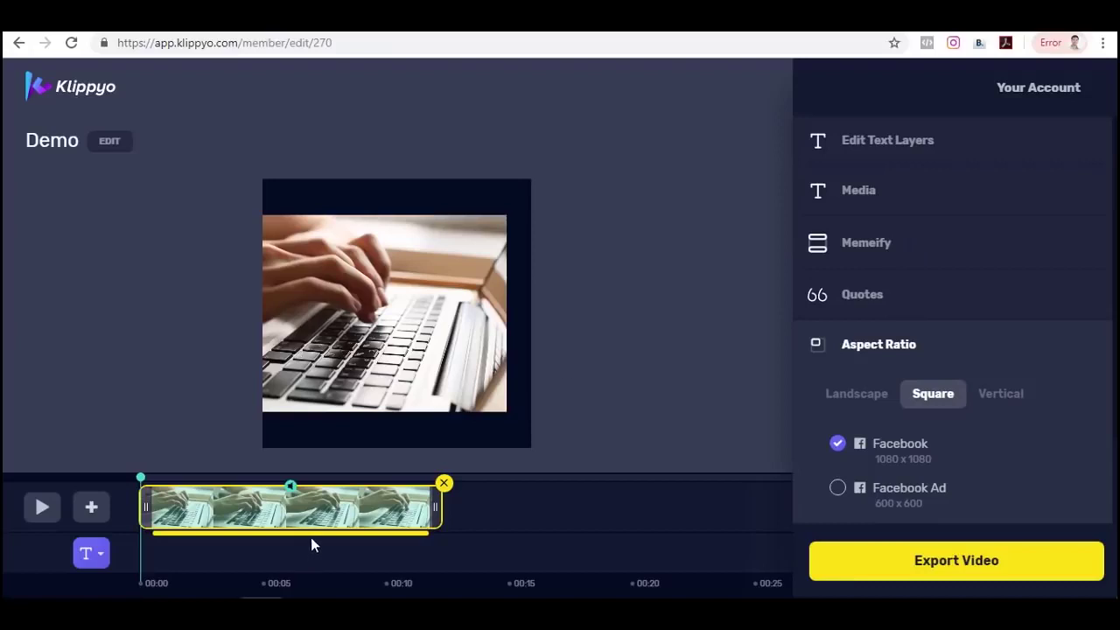
click(860, 190)
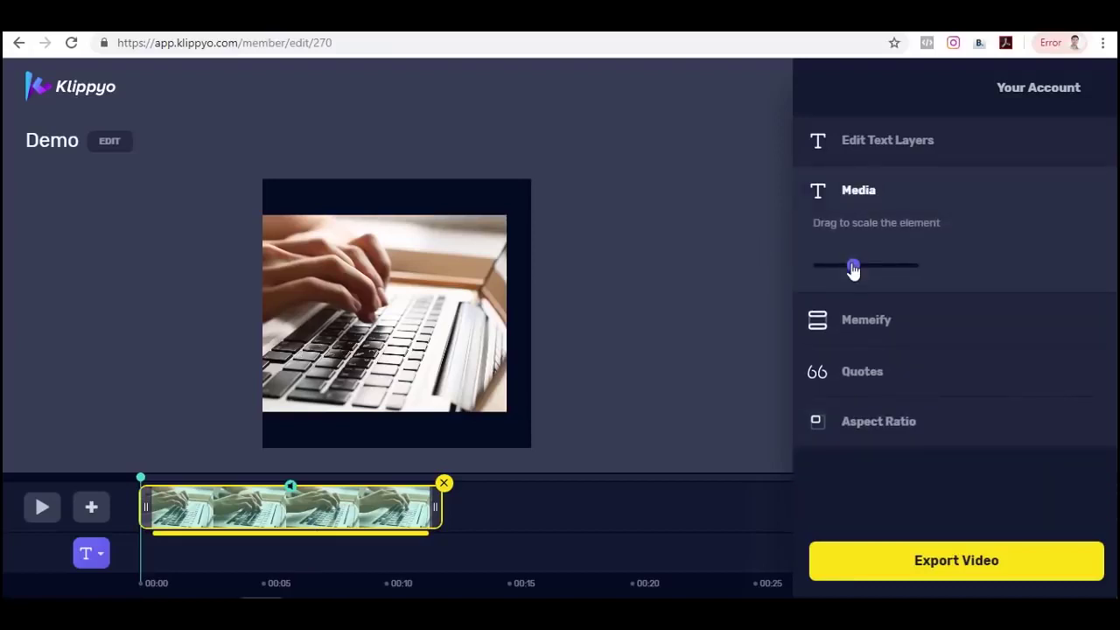
Rescale and reposition the laptop clip to span the frame width with dark bands.
drag(853, 269, 857, 267)
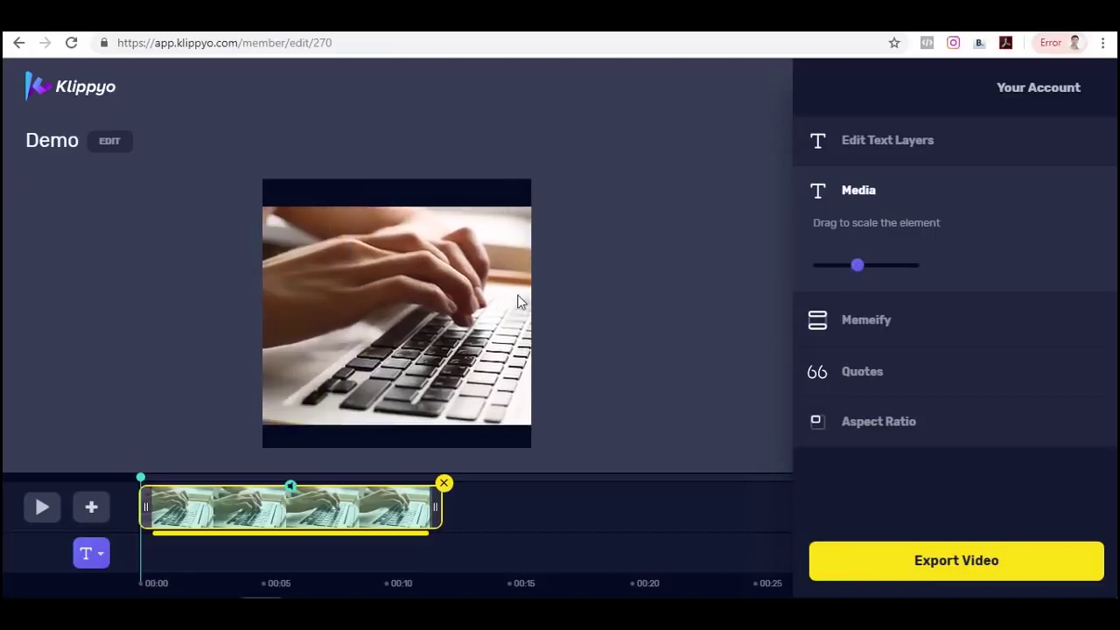
drag(382, 306, 454, 294)
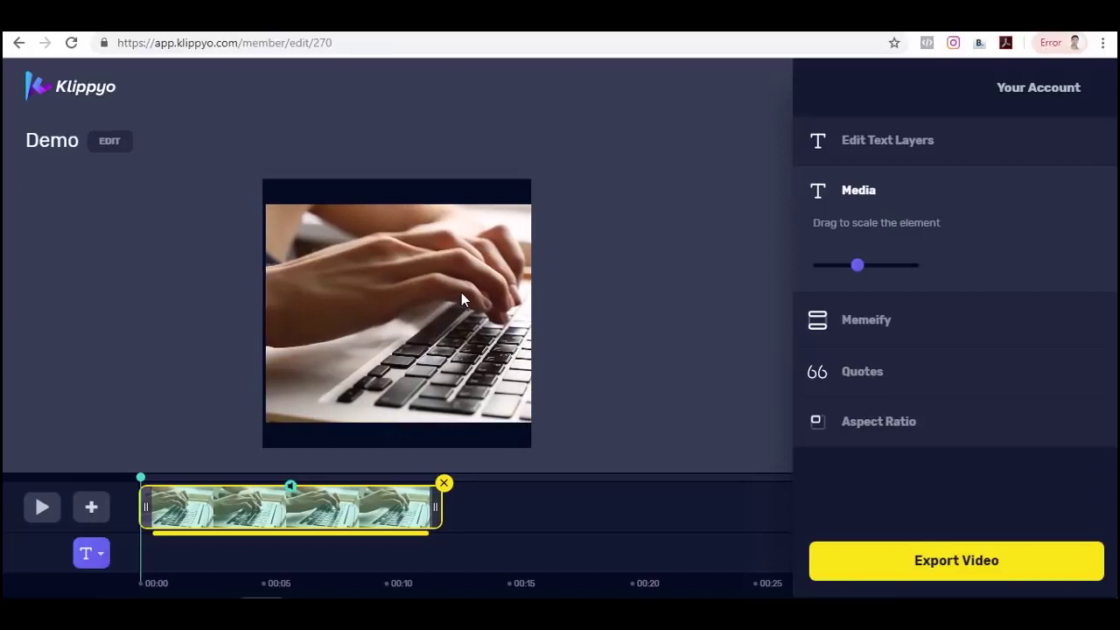
drag(851, 274, 849, 276)
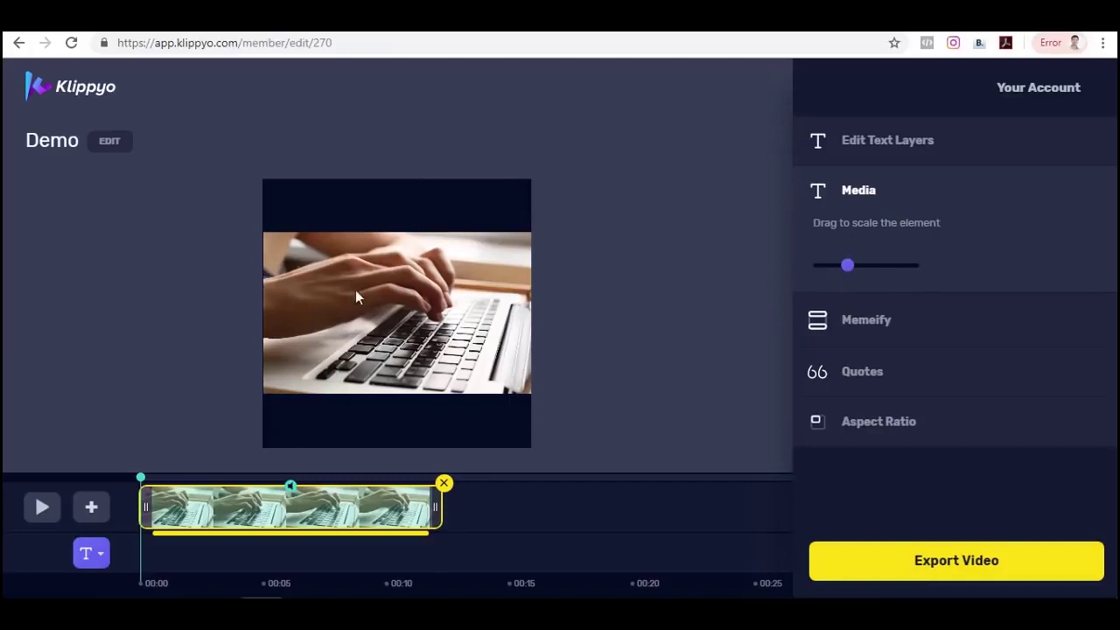
drag(850, 274, 851, 273)
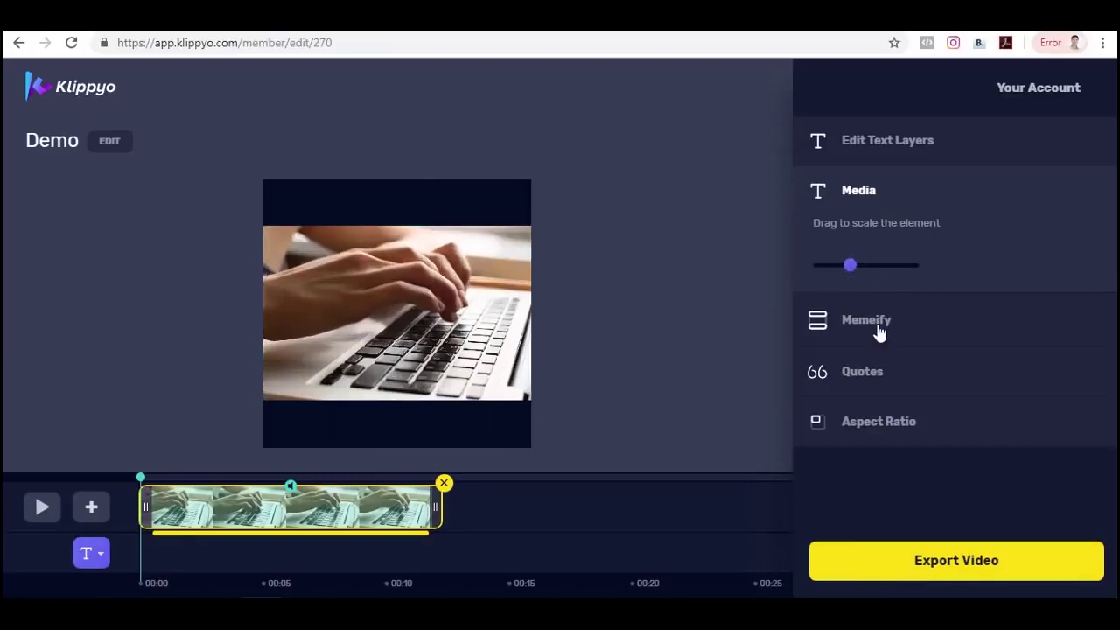
Enter TEXT as the Memeify top and bottom bar captions and apply them with Done.
click(878, 321)
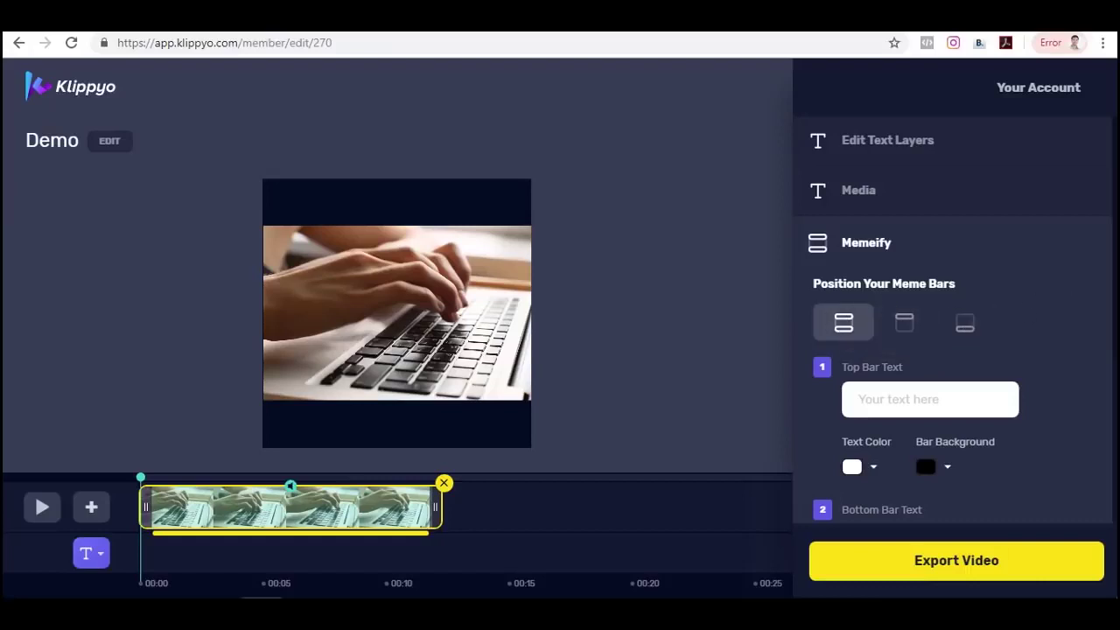
scroll(881, 306, down, 3)
click(911, 156)
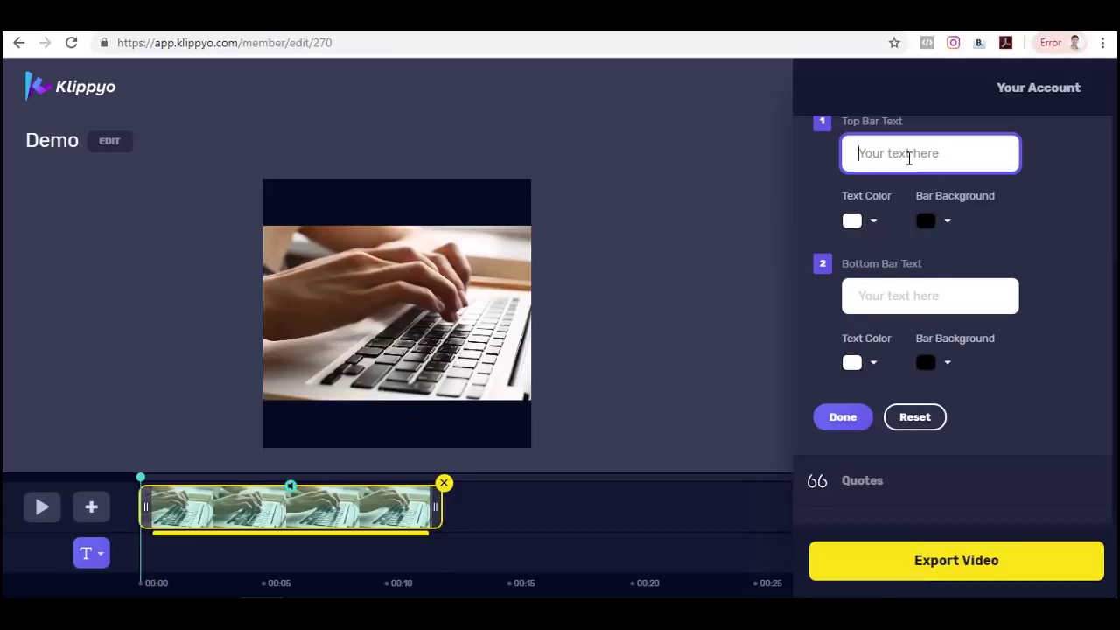
text(TEXT)
click(884, 296)
text(TEXT)
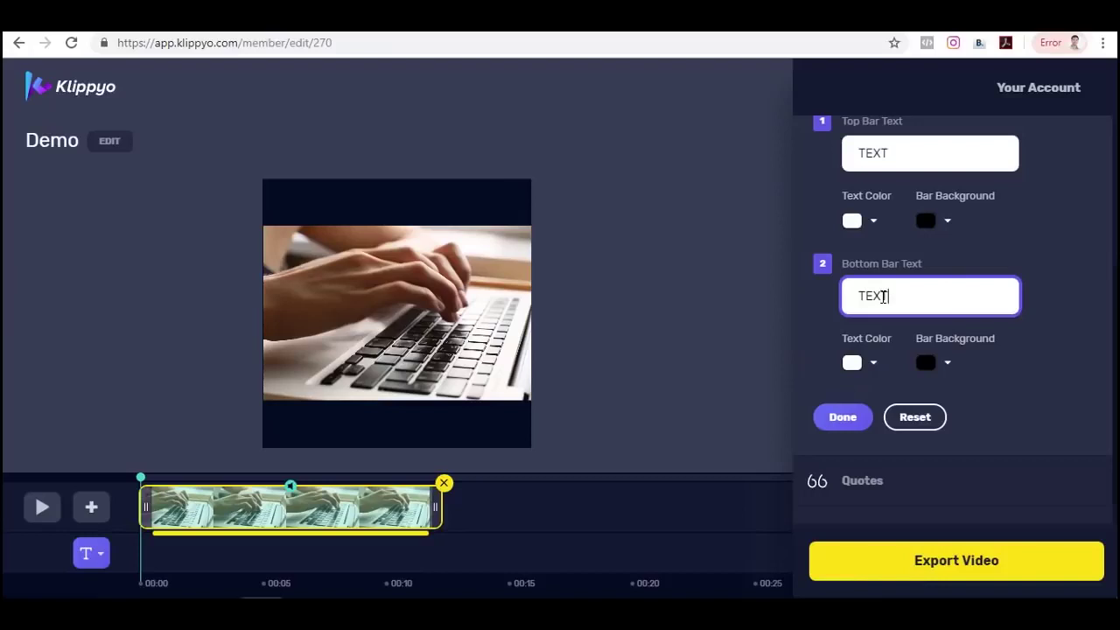
click(855, 425)
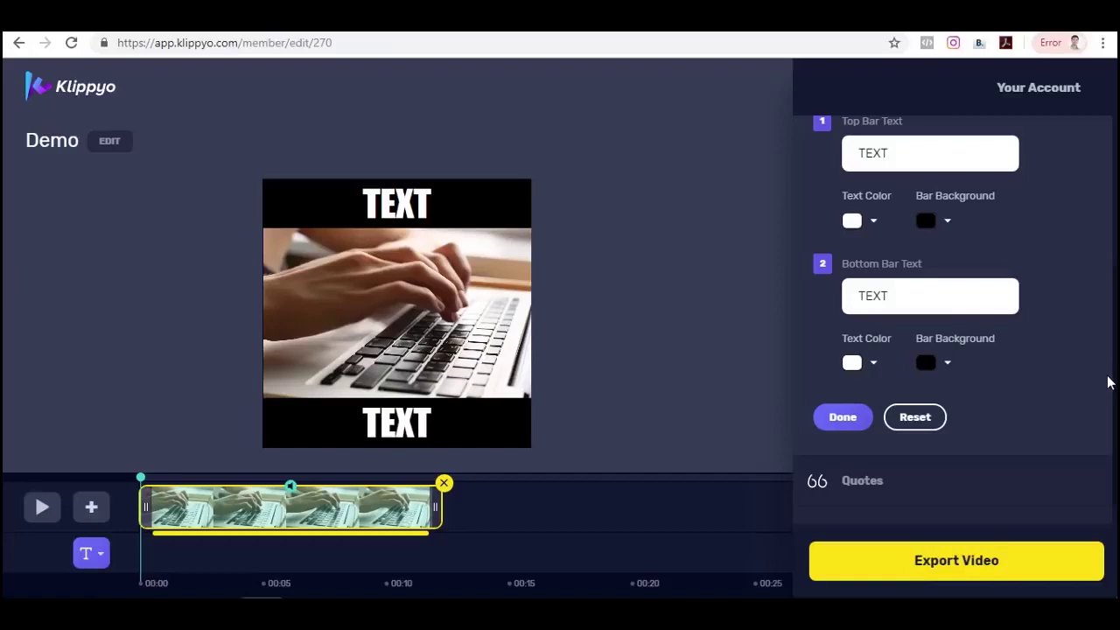
scroll(1107, 382, down, 1)
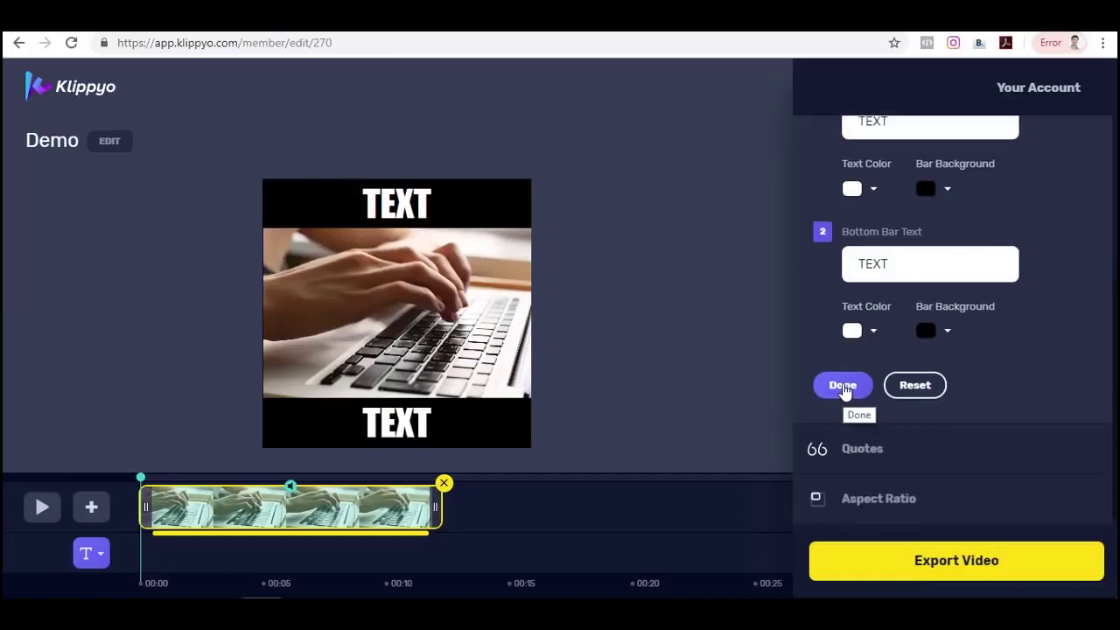
scroll(1074, 423, up, 3)
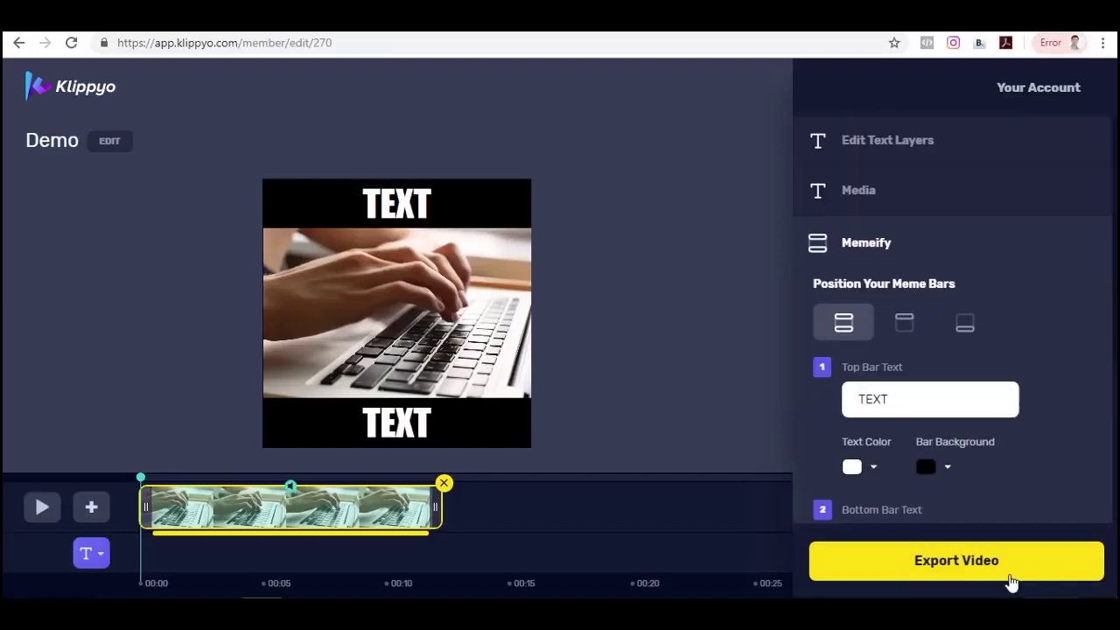
click(977, 569)
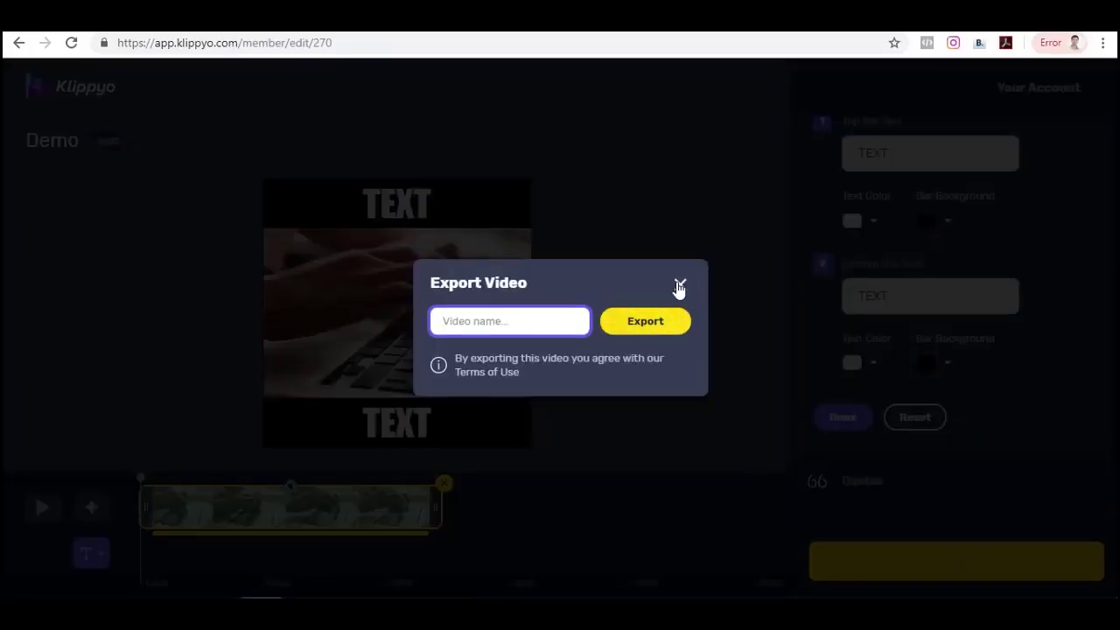
click(680, 287)
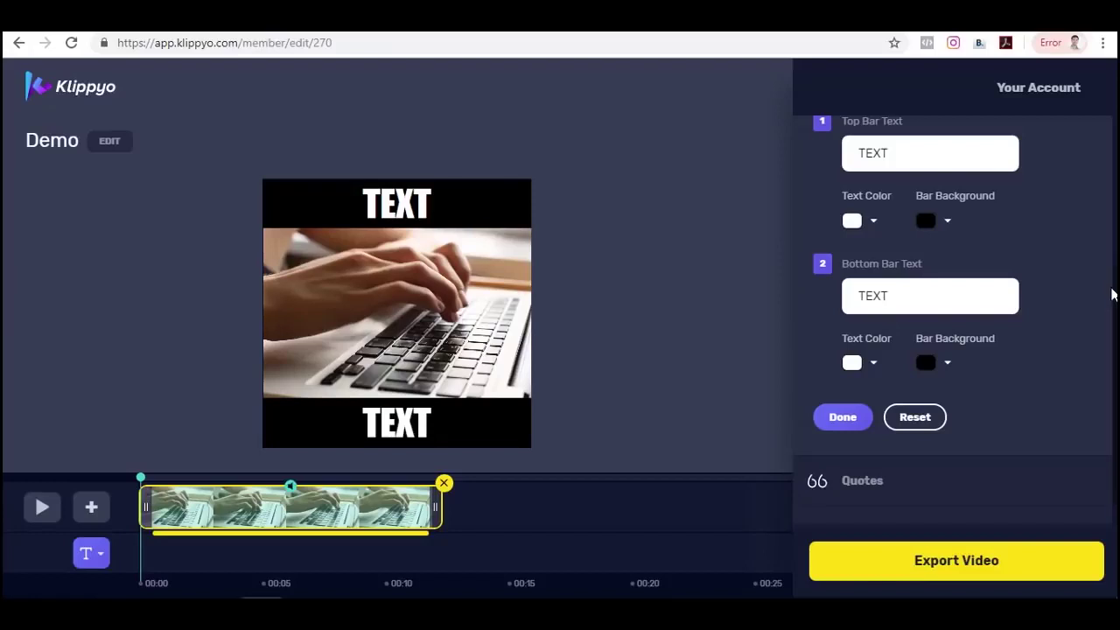
drag(1114, 304, 1115, 121)
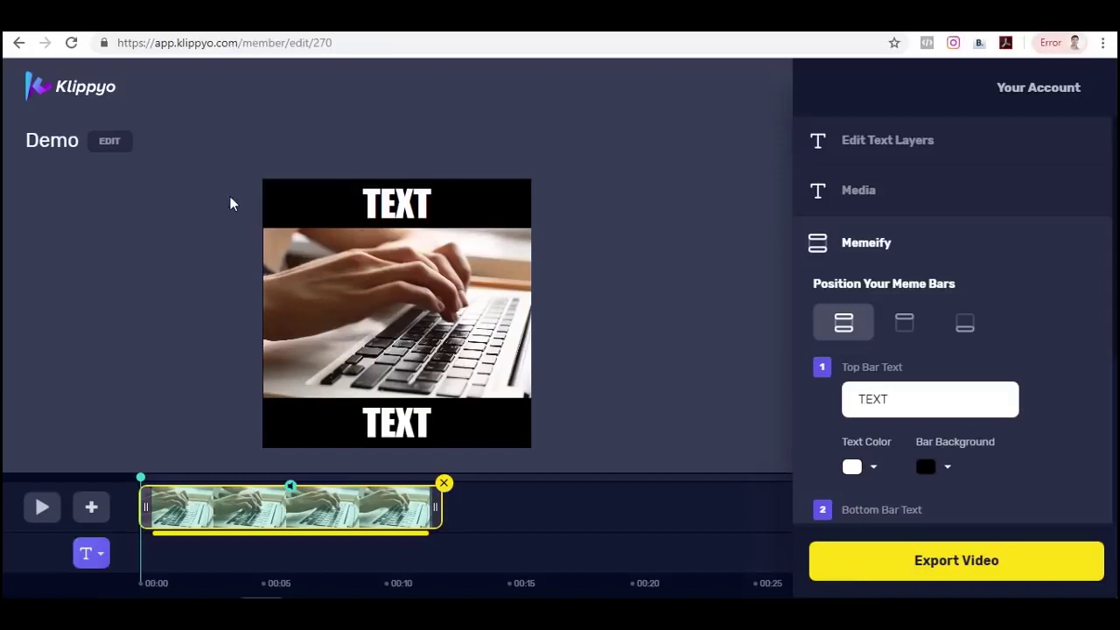
click(91, 507)
scroll(1004, 287, down, 3)
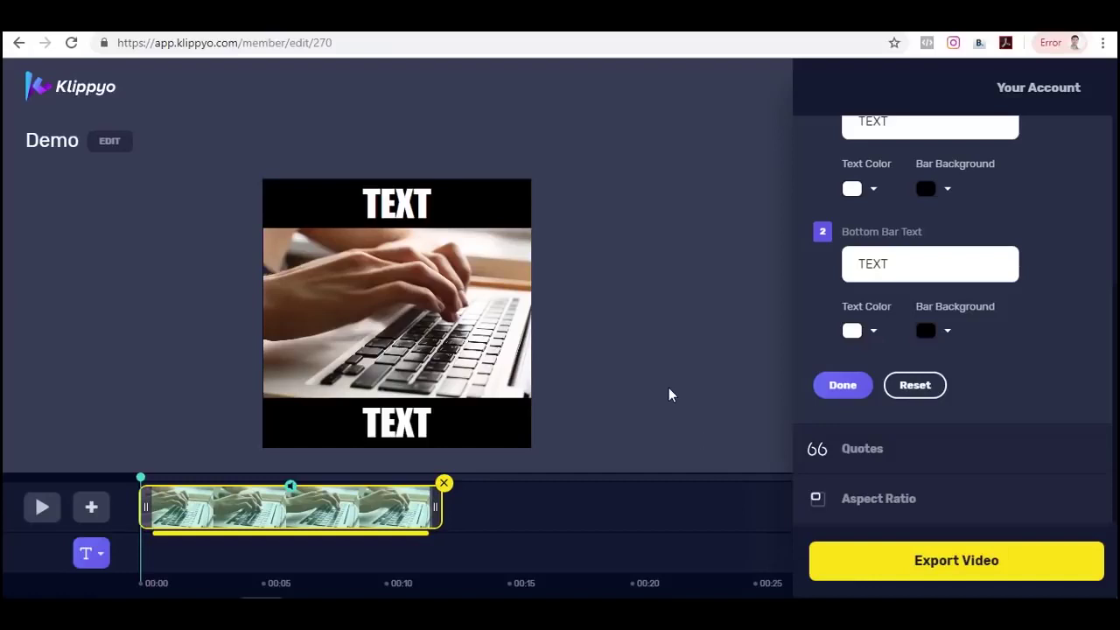
scroll(1090, 372, up, 3)
scroll(1087, 374, up, 1)
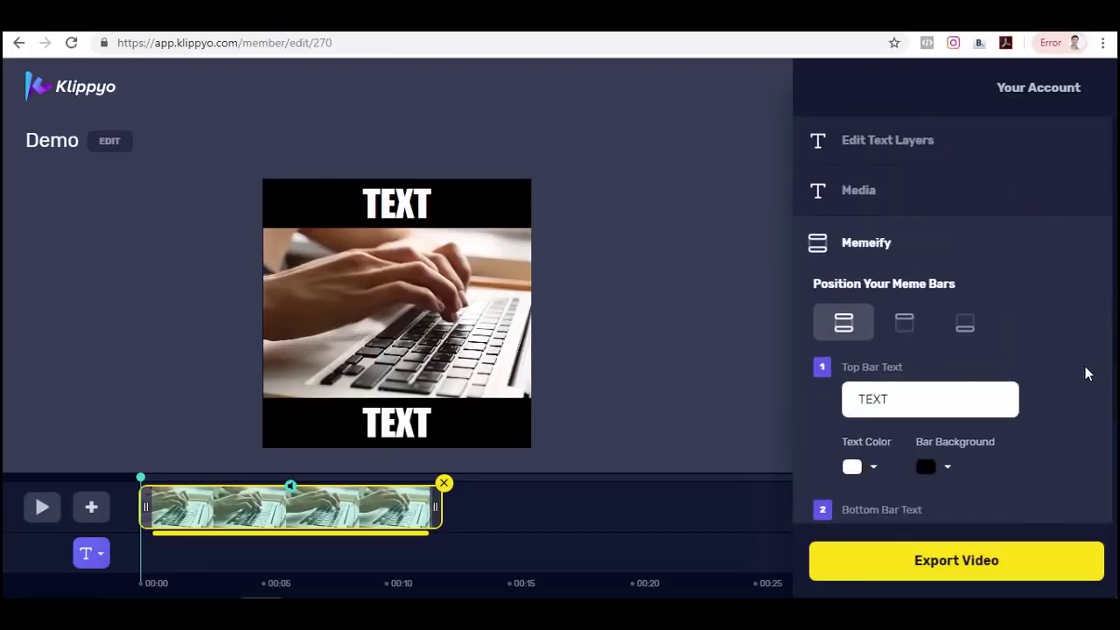